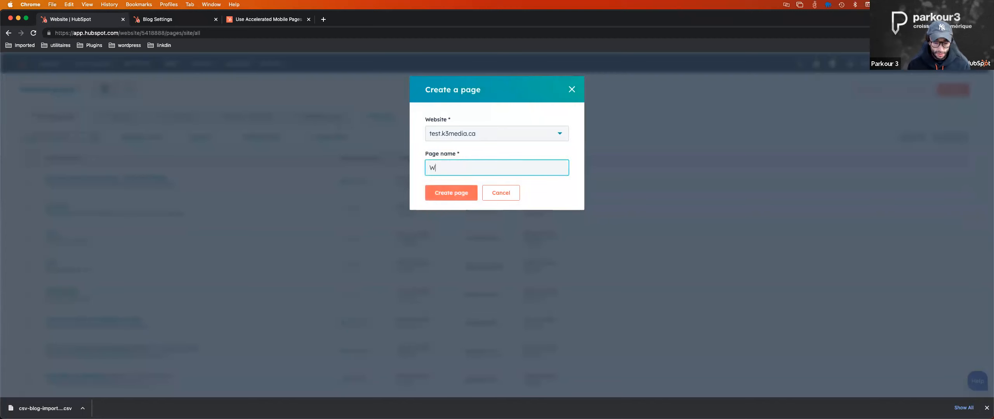
# Step: Create a website page named "Webinaire" on test.k3media.ca from the Martech theme's Home template
pyautogui.write('ebinaire')
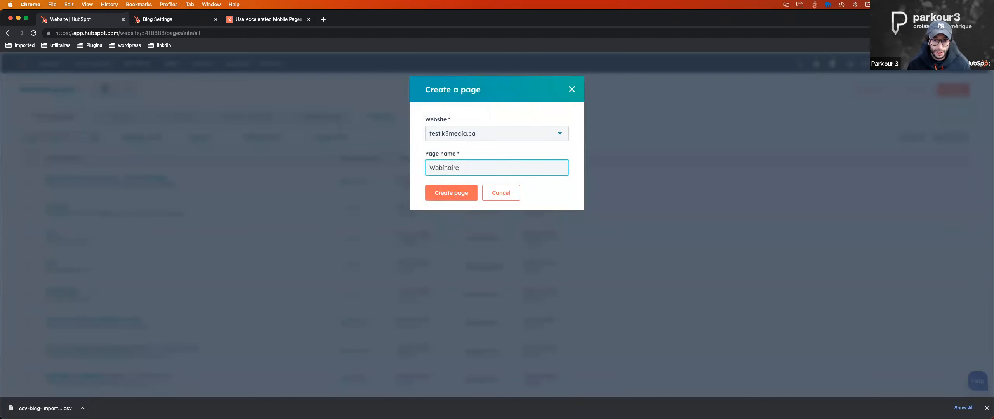
pyautogui.click(466, 193)
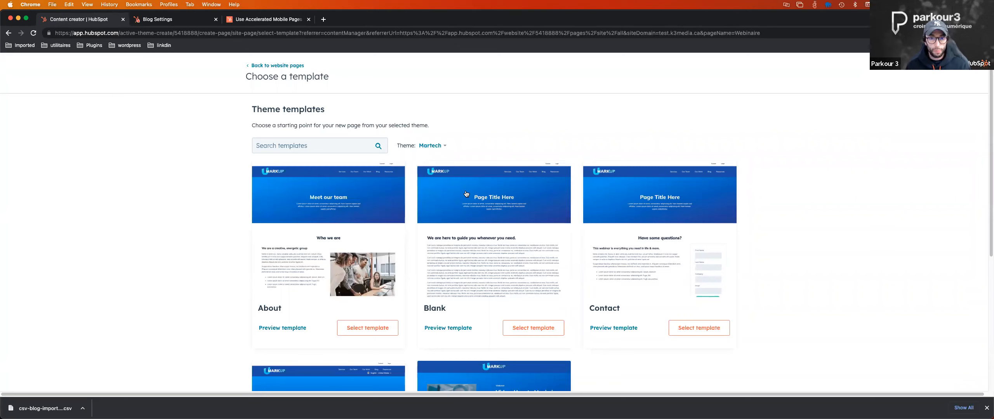
pyautogui.click(436, 146)
pyautogui.click(542, 142)
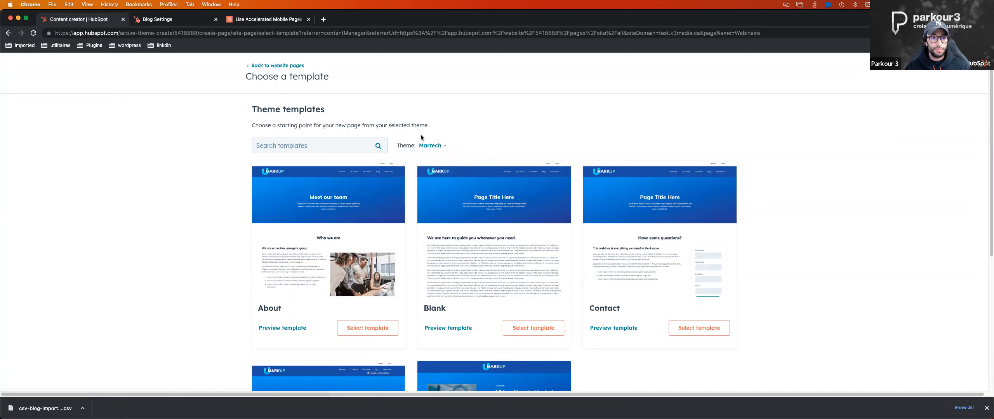
pyautogui.scroll(-5, 479, 139)
pyautogui.scroll(-2, 698, 187)
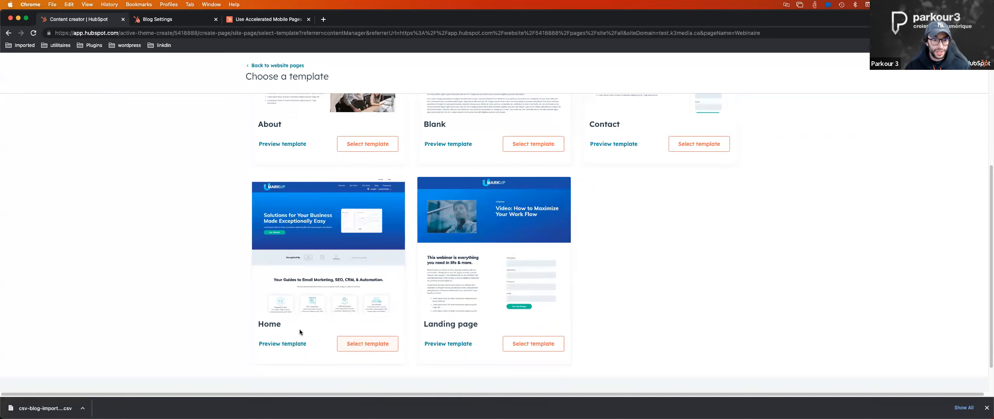
pyautogui.click(350, 345)
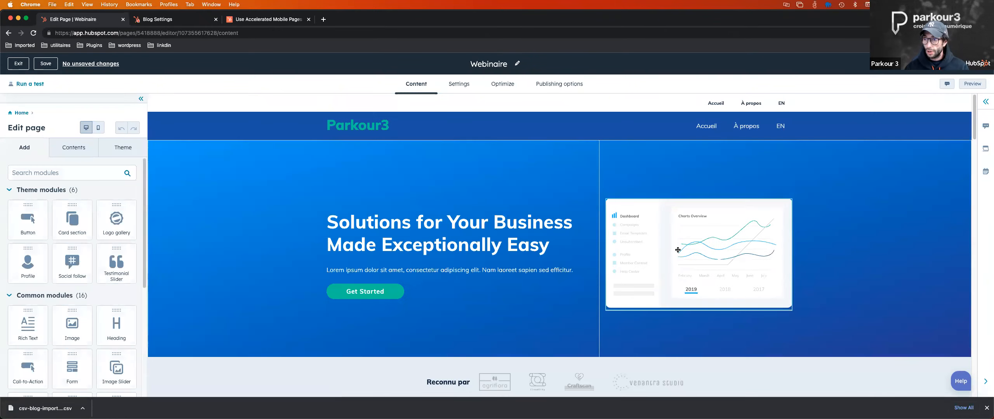
# Step: Look through the Home template's sections, from the hero banner and logo strip to the feature cards and the text-and-image blocks
pyautogui.scroll(-6, 576, 233)
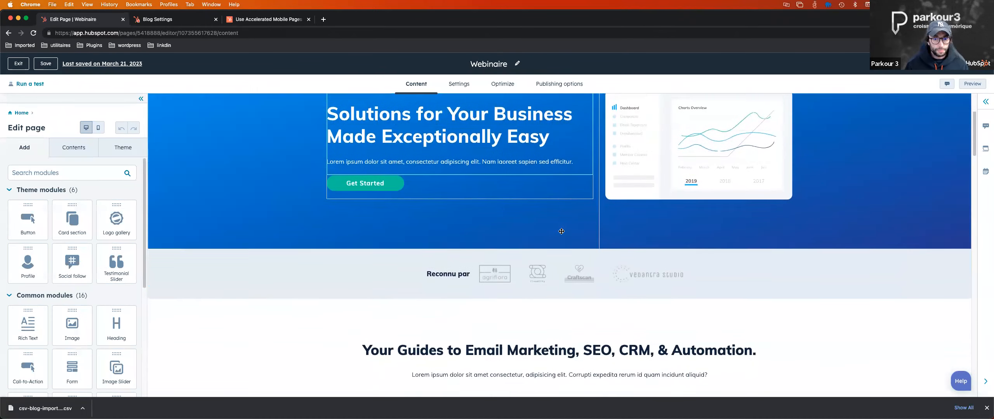
pyautogui.scroll(6, 561, 231)
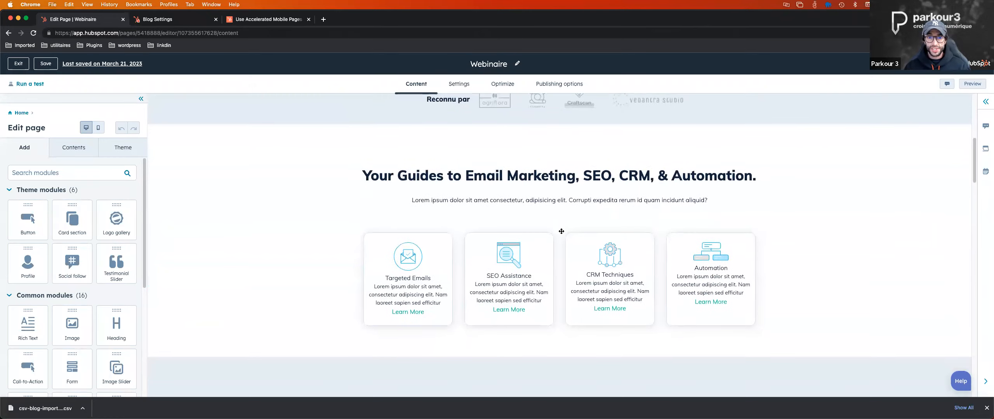
pyautogui.scroll(1, 561, 233)
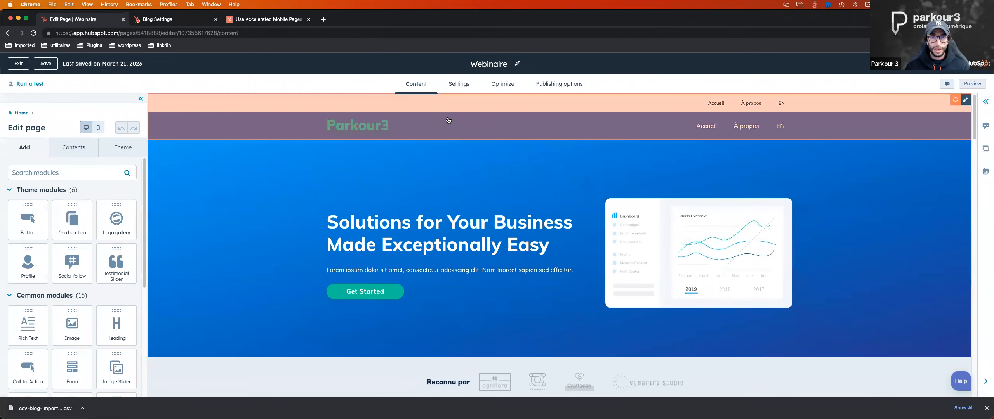
pyautogui.scroll(-5, 677, 197)
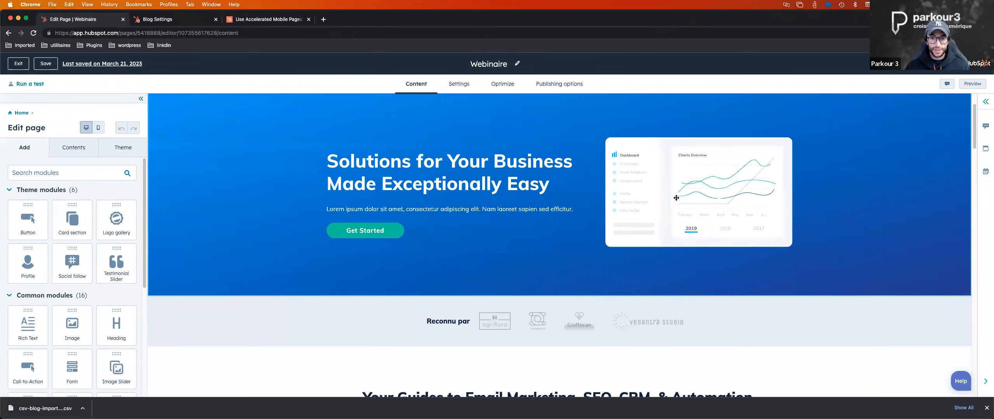
pyautogui.scroll(-2, 547, 248)
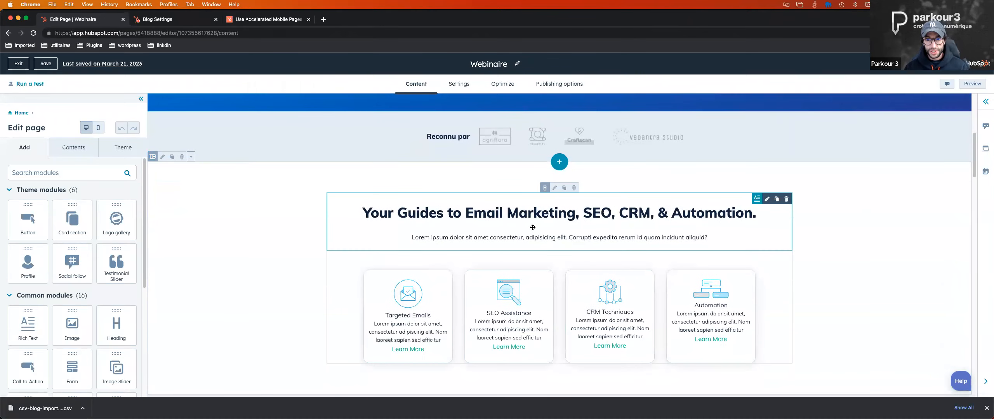
pyautogui.scroll(-8, 578, 294)
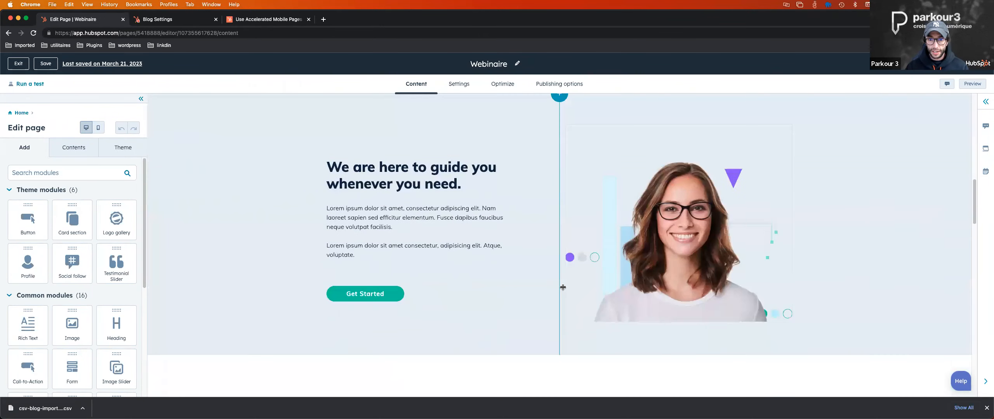
pyautogui.scroll(-10, 581, 292)
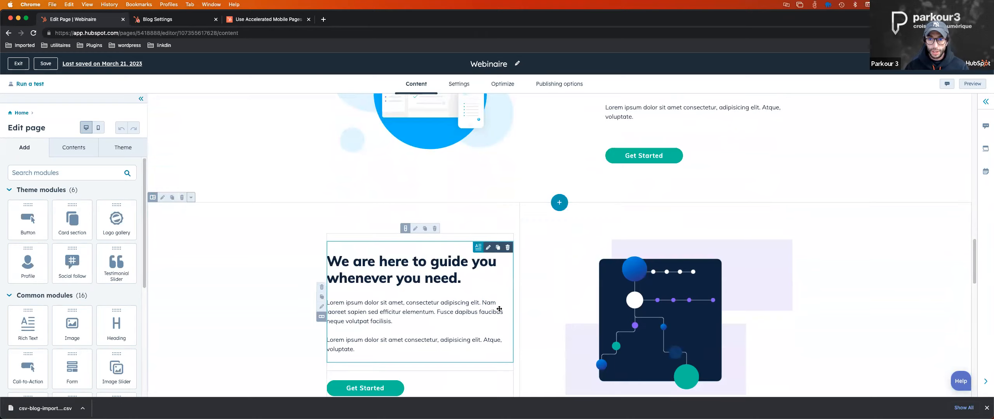
pyautogui.scroll(4, 487, 170)
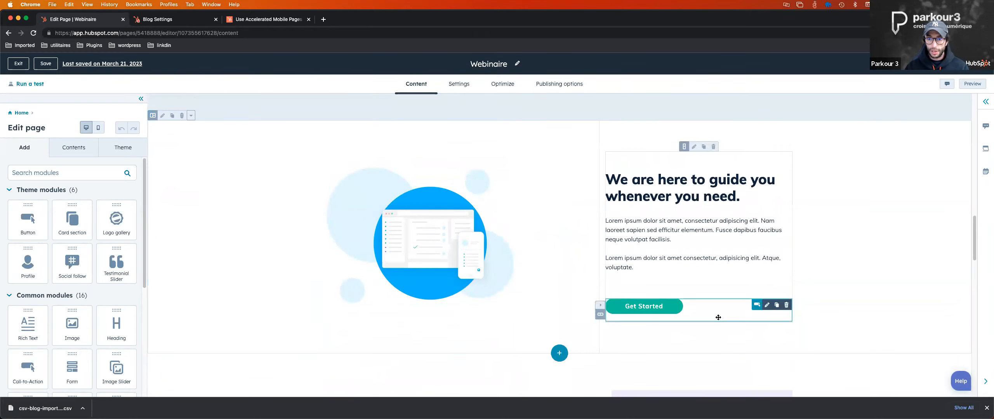
pyautogui.scroll(2, 666, 238)
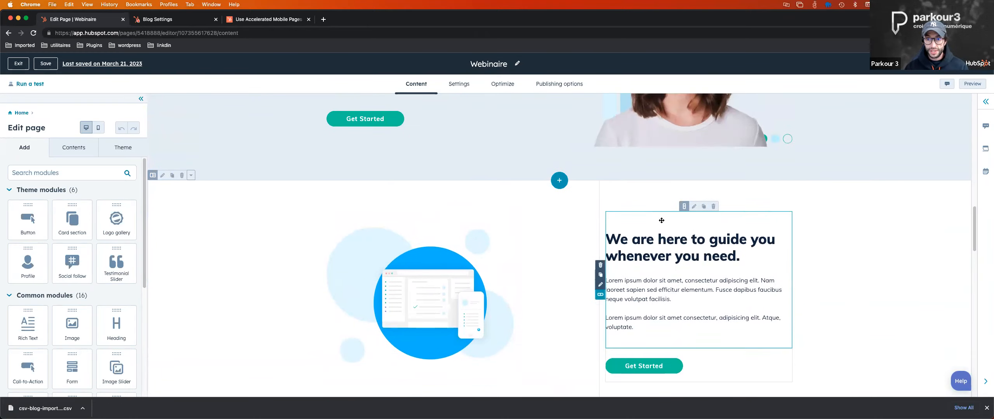
pyautogui.scroll(2, 677, 316)
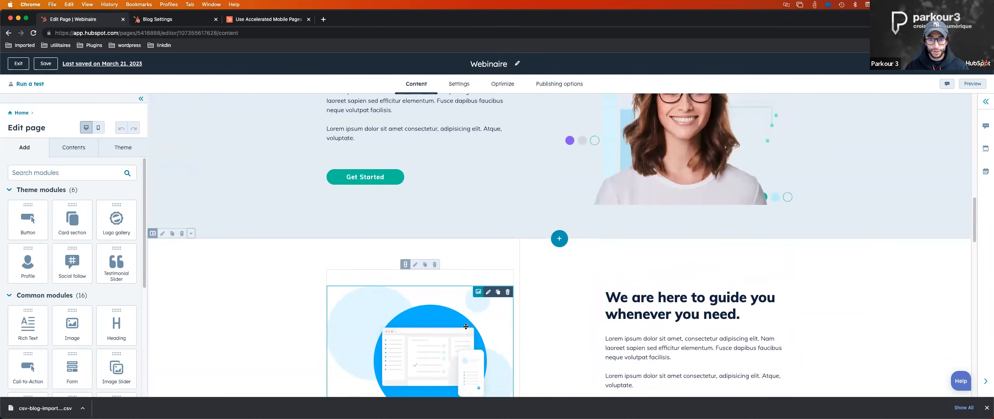
pyautogui.scroll(15, 569, 305)
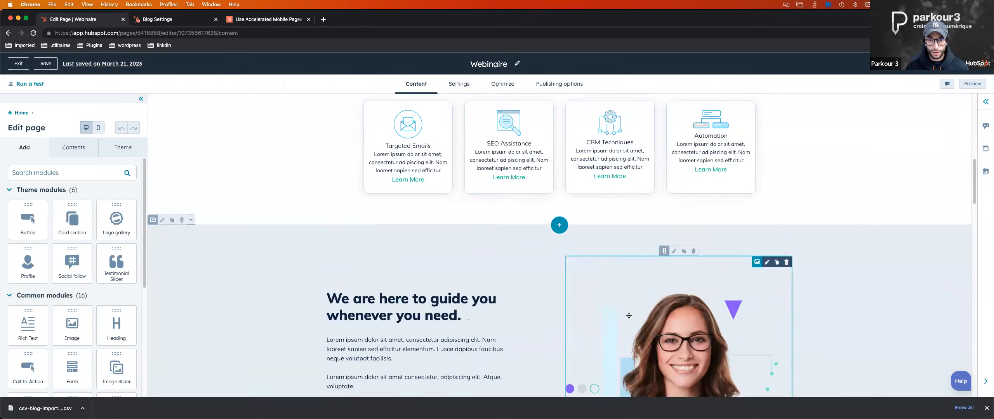
pyautogui.scroll(5, 572, 279)
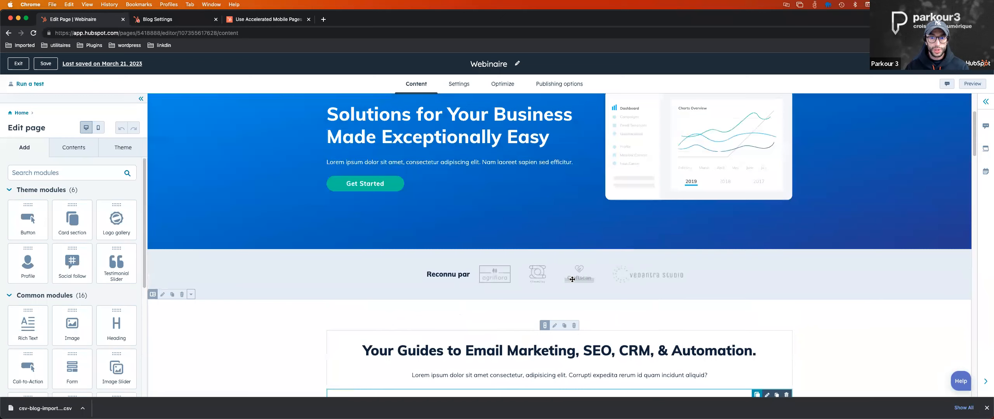
pyautogui.scroll(-12, 572, 280)
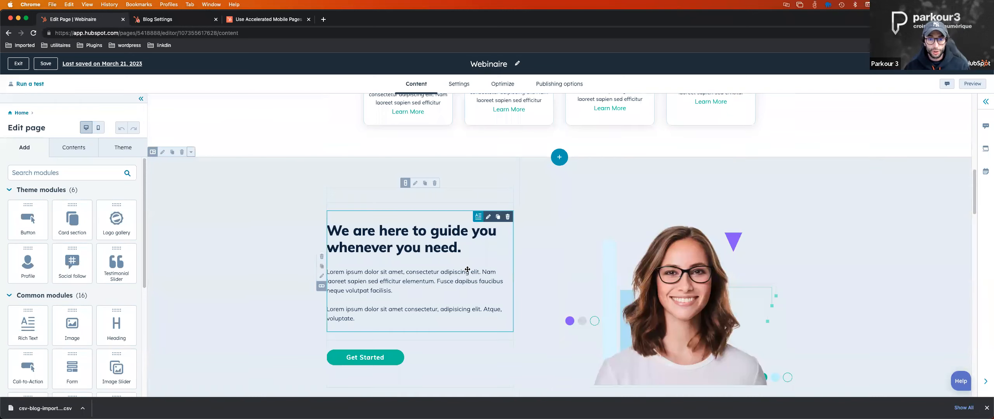
# Step: In the expanded rich text editor, replace both lorem ipsum paragraphs below the first "We are here to guide you" heading with "Webinaire"
pyautogui.click(431, 275)
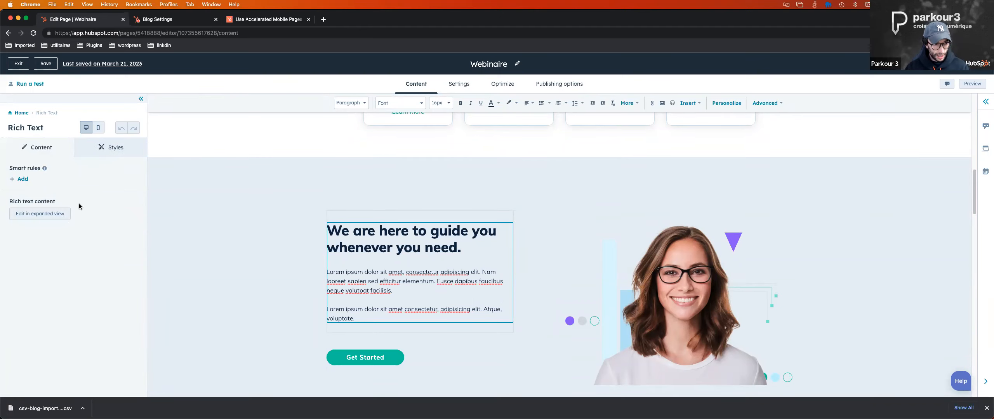
pyautogui.click(275, 266)
pyautogui.click(429, 279)
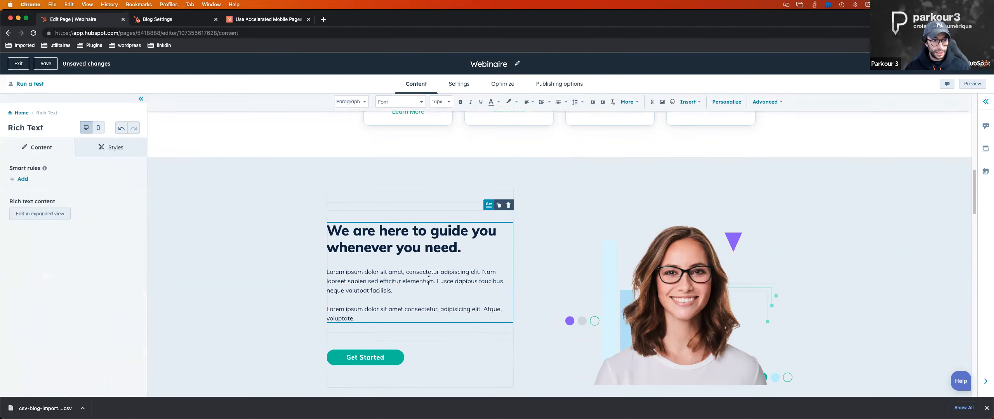
pyautogui.click(41, 215)
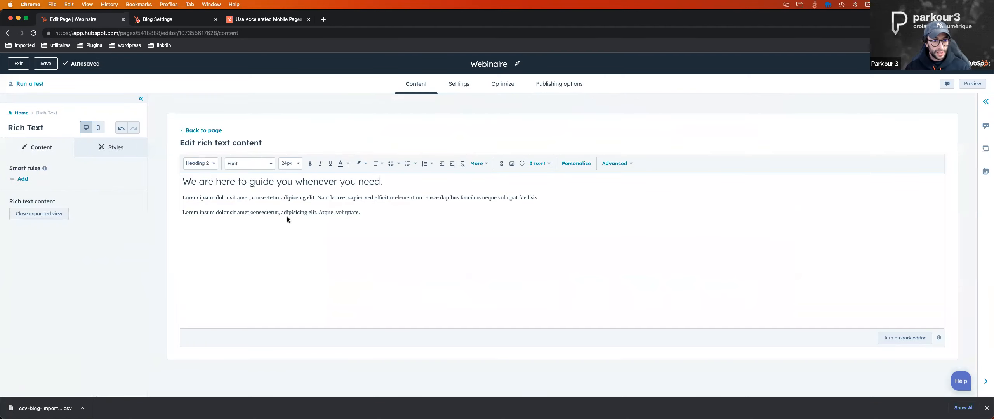
pyautogui.click(398, 217)
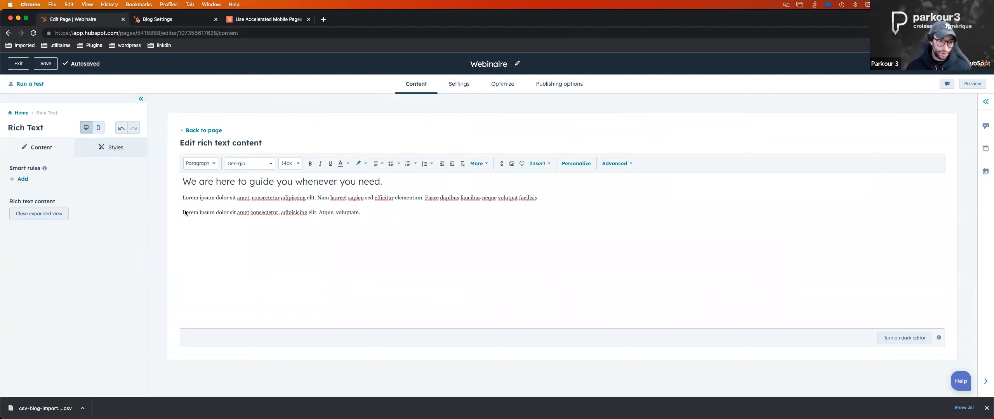
pyautogui.moveTo(185, 213); pyautogui.dragTo(173, 199)
pyautogui.write('eed')
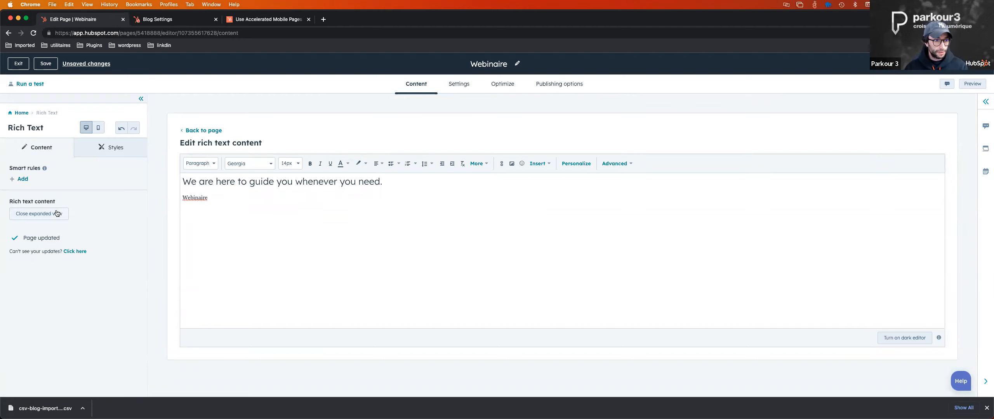
pyautogui.click(39, 214)
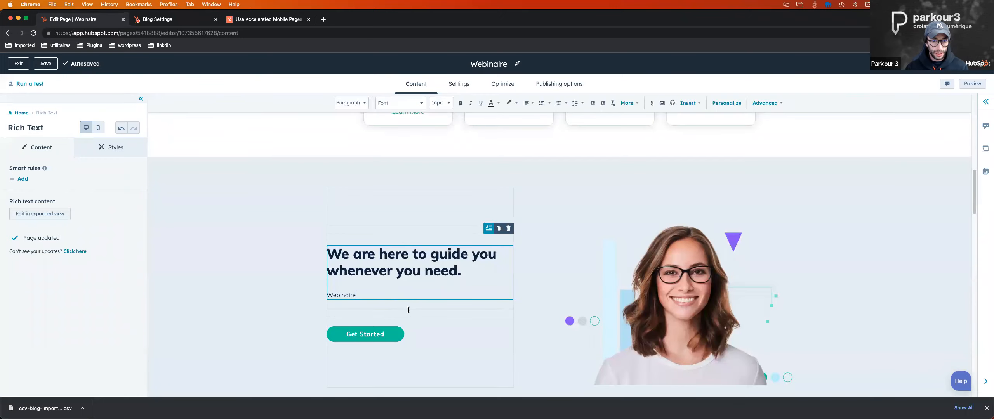
pyautogui.moveTo(408, 309); pyautogui.dragTo(273, 281)
# Step: Replace the image of the woman with glasses with the recent image video_petal_optimized
pyautogui.scroll(-2, 273, 281)
pyautogui.click(603, 237)
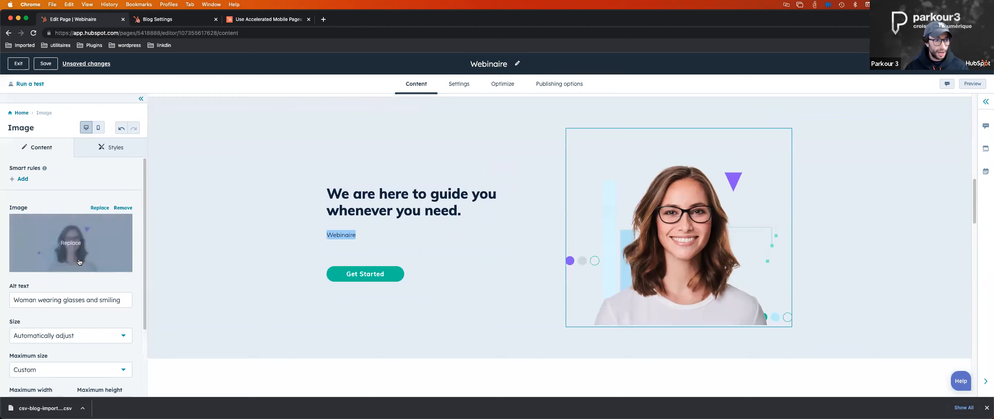
pyautogui.click(100, 208)
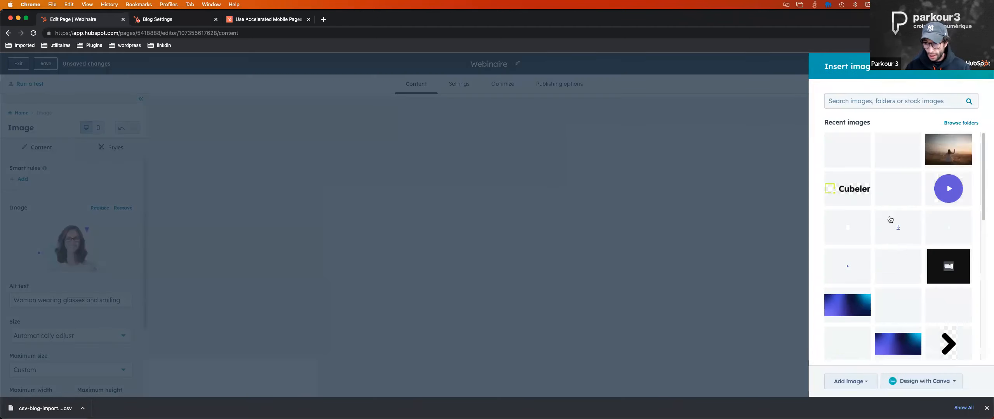
pyautogui.click(887, 193)
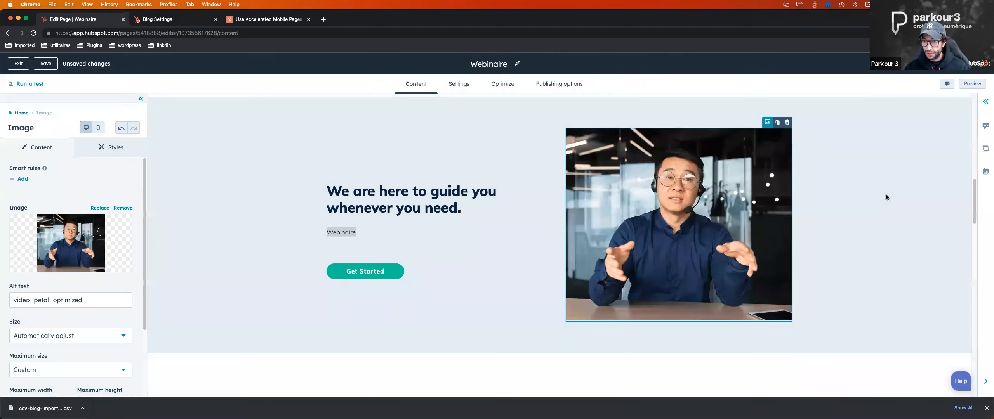
# Step: Try to shift the column boundary between the Webinaire text and its image, and select the empty spacer column between them
pyautogui.scroll(-5, 476, 275)
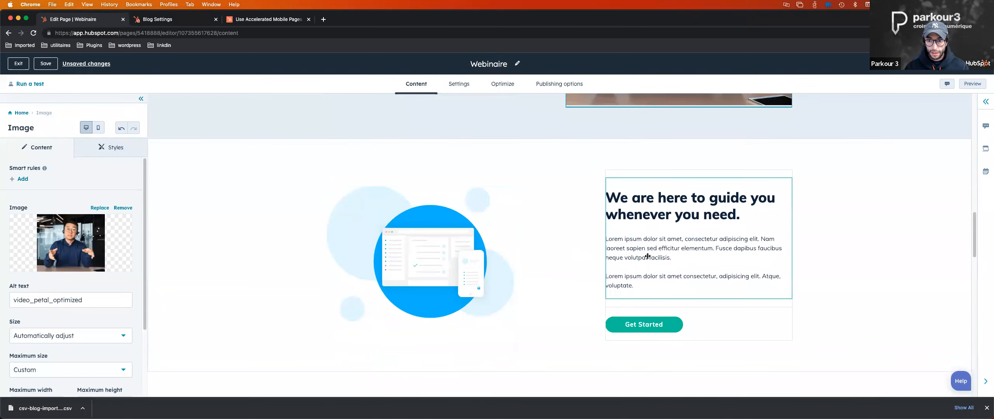
pyautogui.scroll(6, 567, 188)
pyautogui.click(559, 243)
pyautogui.moveTo(562, 245); pyautogui.dragTo(560, 260)
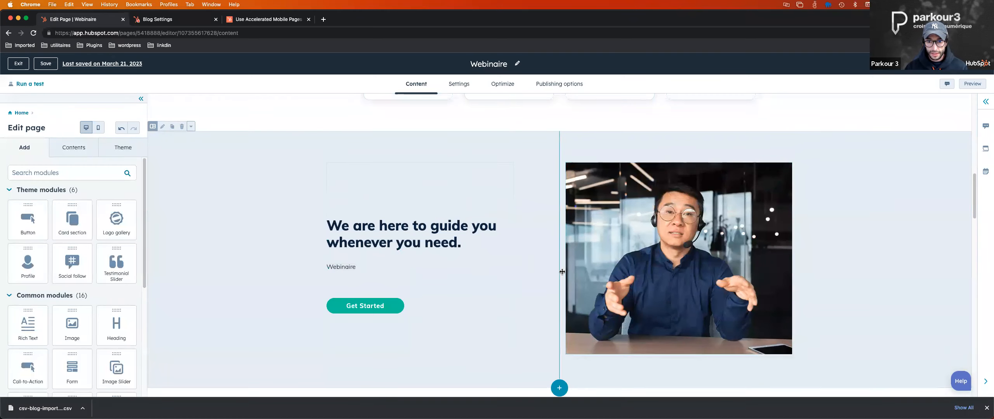
pyautogui.moveTo(559, 272); pyautogui.dragTo(544, 270)
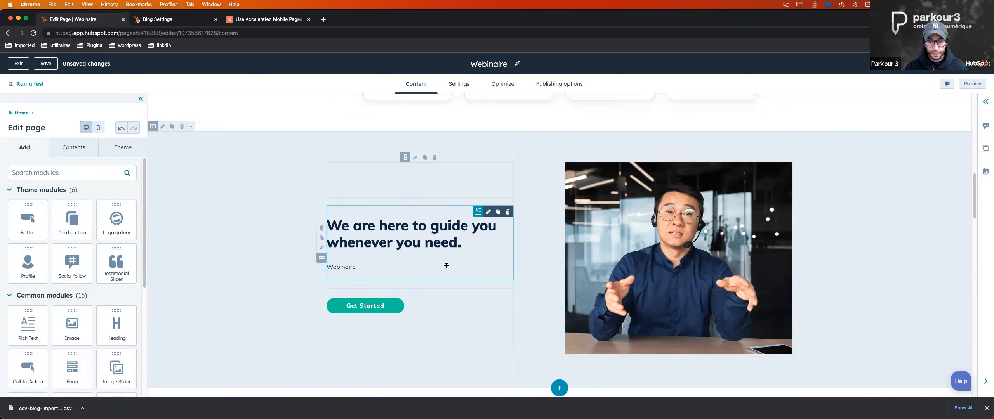
pyautogui.click(447, 266)
pyautogui.click(560, 270)
pyautogui.click(531, 269)
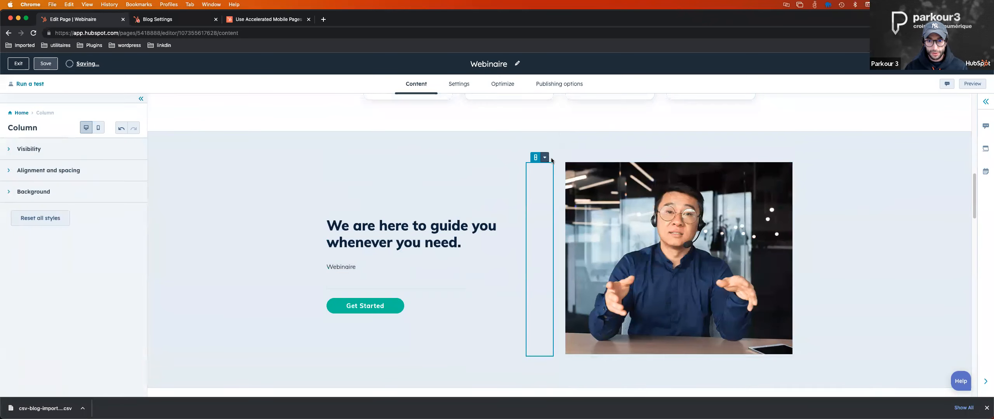
# Step: In the section below, widen the blue illustration's column towards the text, narrowing the empty spacer column
pyautogui.scroll(-8, 441, 276)
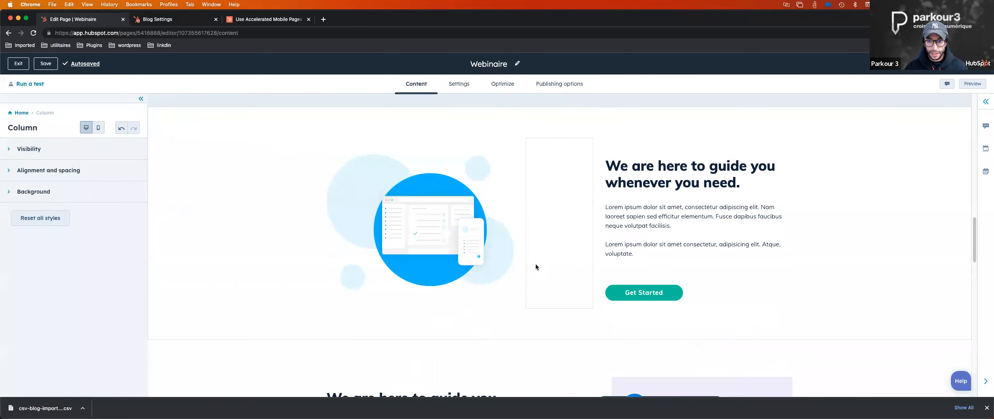
pyautogui.click(536, 267)
pyautogui.moveTo(513, 239); pyautogui.dragTo(598, 243)
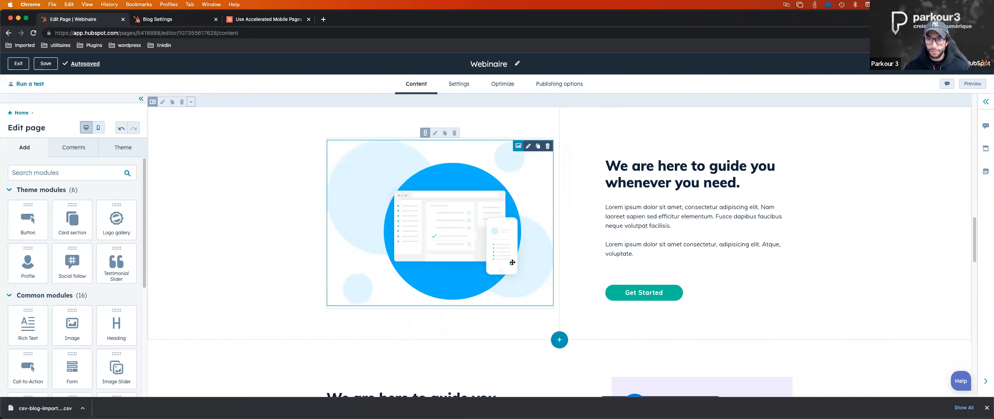
pyautogui.scroll(-5, 612, 238)
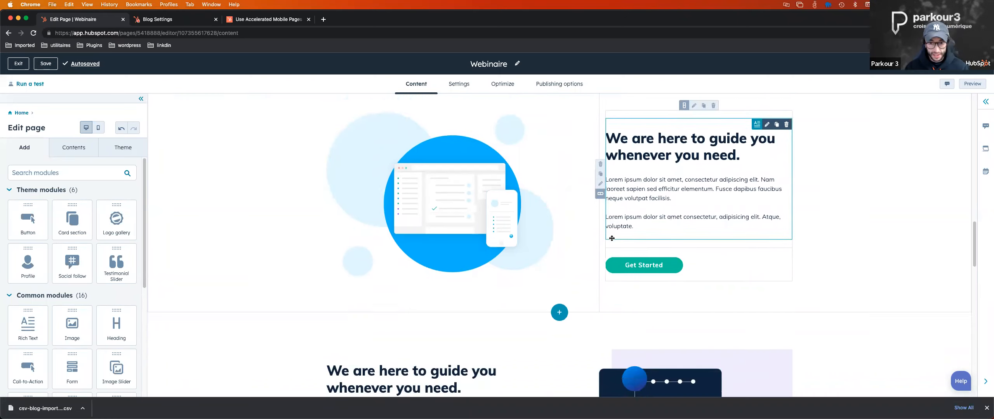
pyautogui.scroll(-4, 612, 238)
pyautogui.scroll(12, 602, 237)
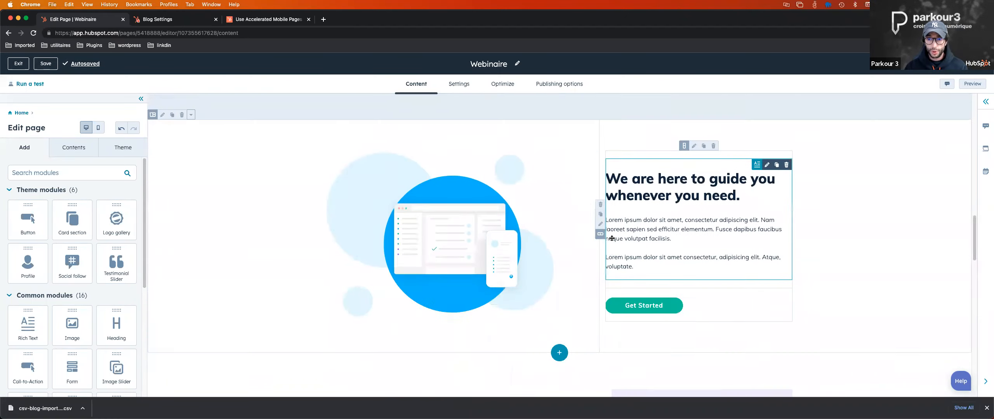
# Step: Add a Rich Text module in a new section between the testimonial slider and the "Ready to Grow Your Business?" banner
pyautogui.scroll(-4, 582, 236)
pyautogui.scroll(-1, 566, 235)
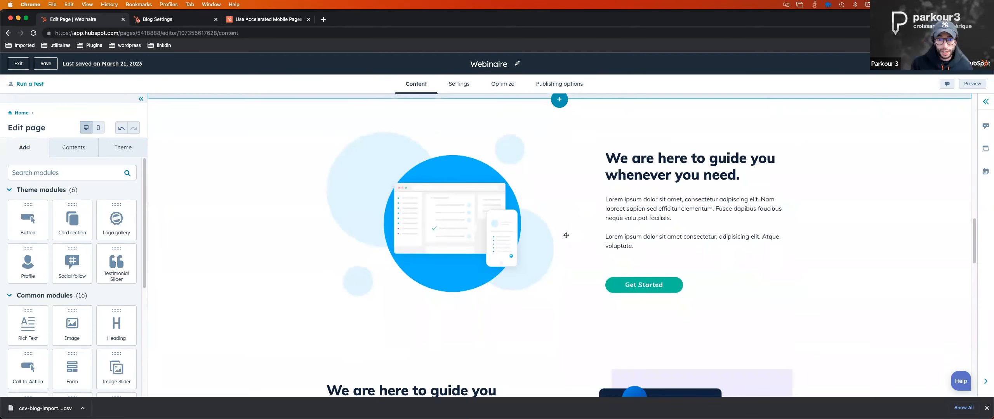
pyautogui.scroll(-2, 566, 236)
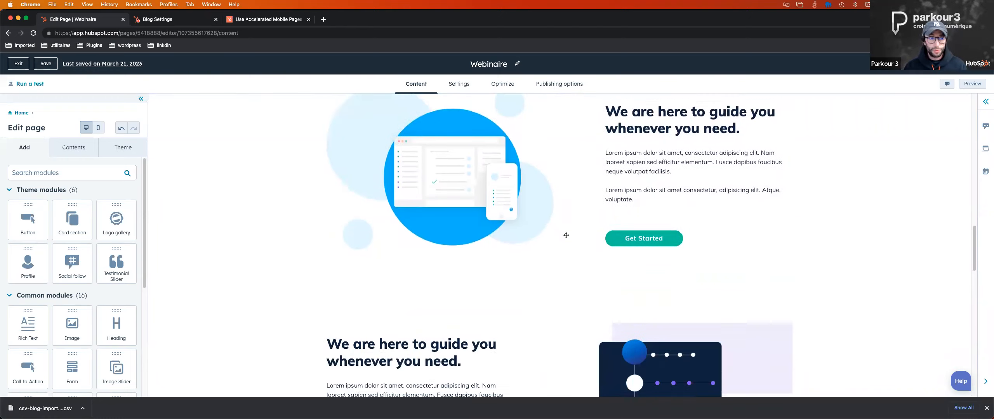
pyautogui.scroll(-7, 566, 236)
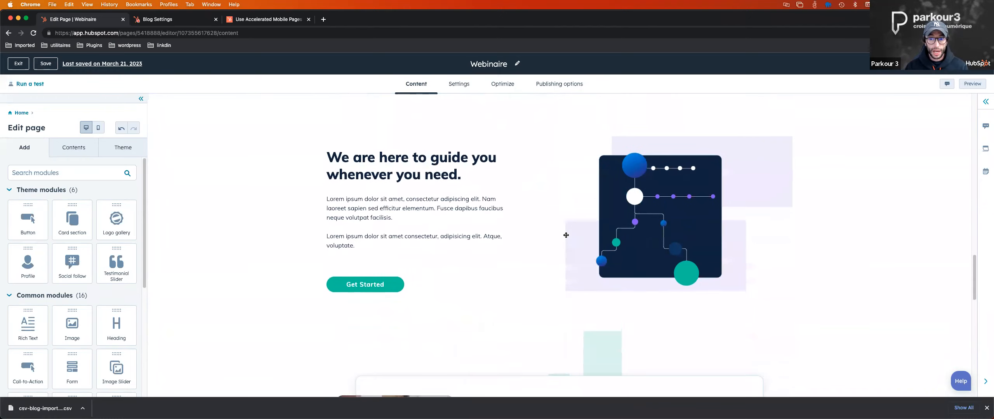
pyautogui.scroll(-10, 566, 236)
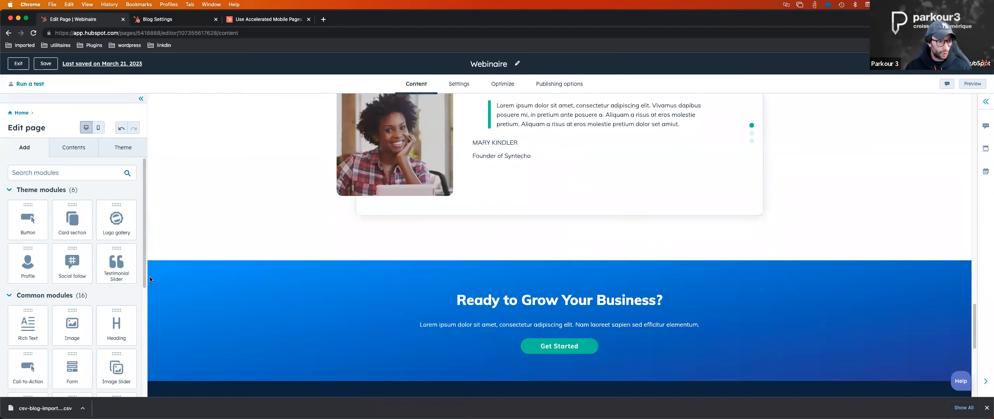
pyautogui.scroll(-2, 78, 283)
pyautogui.scroll(-1, 74, 285)
pyautogui.moveTo(28, 276); pyautogui.dragTo(513, 257)
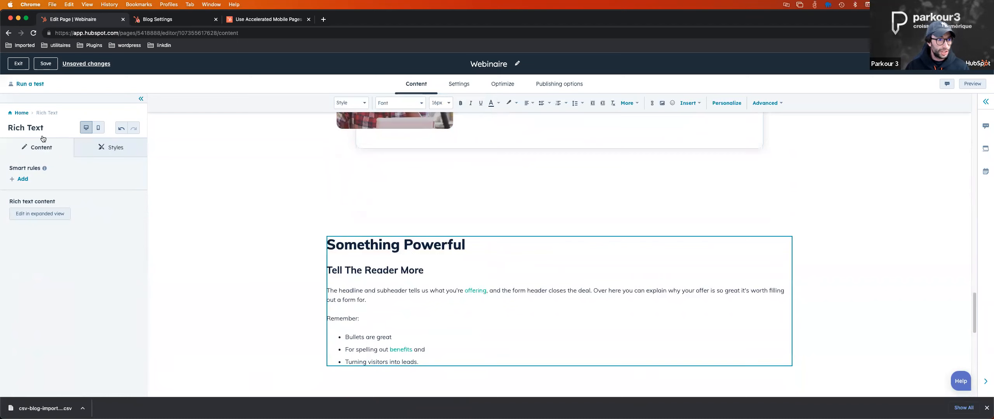
# Step: Search the modules for "image" and place an Image module beside the new "Something Powerful" text, after it in the same row
pyautogui.click(22, 113)
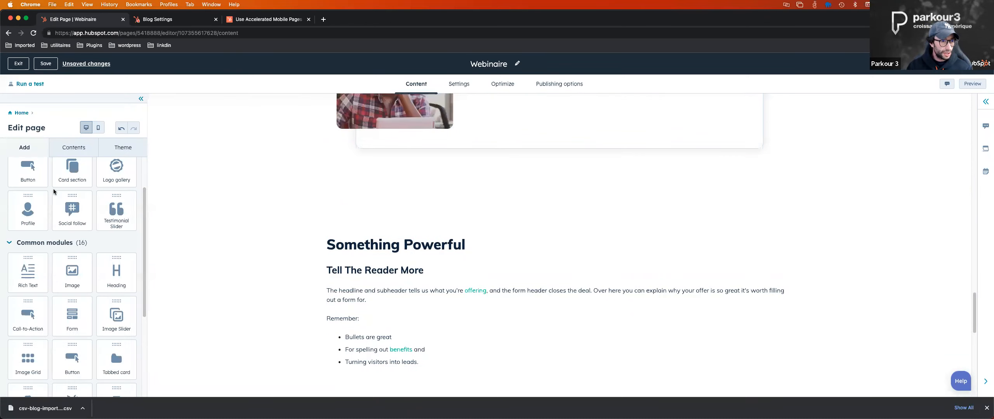
pyautogui.scroll(3, 53, 191)
pyautogui.click(60, 174)
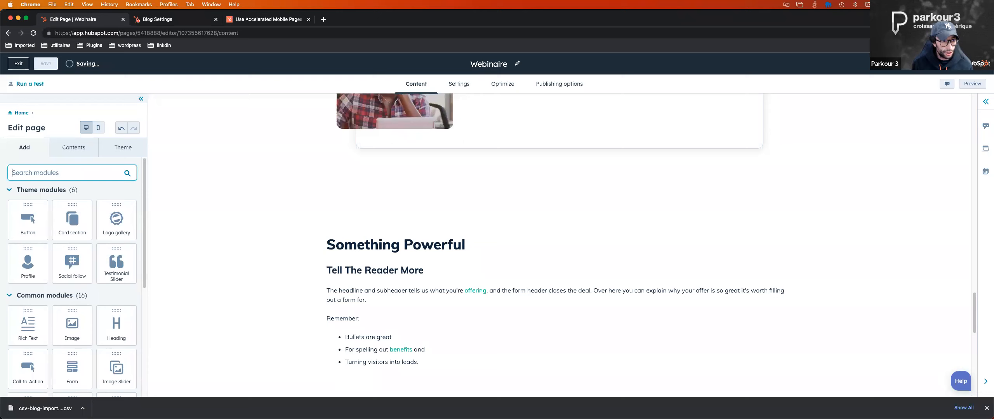
pyautogui.write('image')
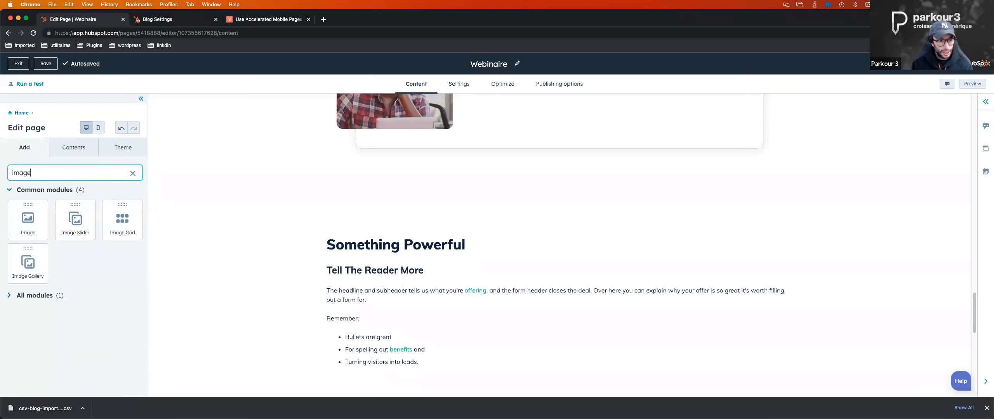
pyautogui.moveTo(29, 217); pyautogui.dragTo(762, 307)
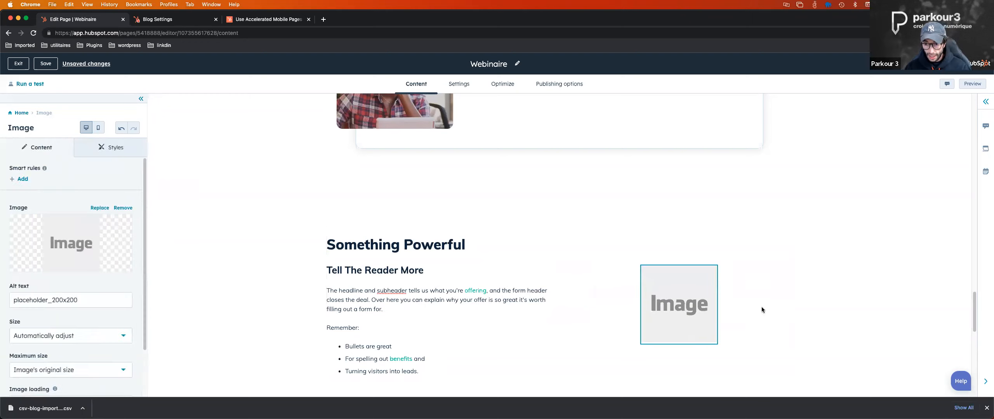
# Step: Replace the placeholder image beside "Something Powerful" with the first recent image, the woman sitting at a laptop
pyautogui.click(101, 208)
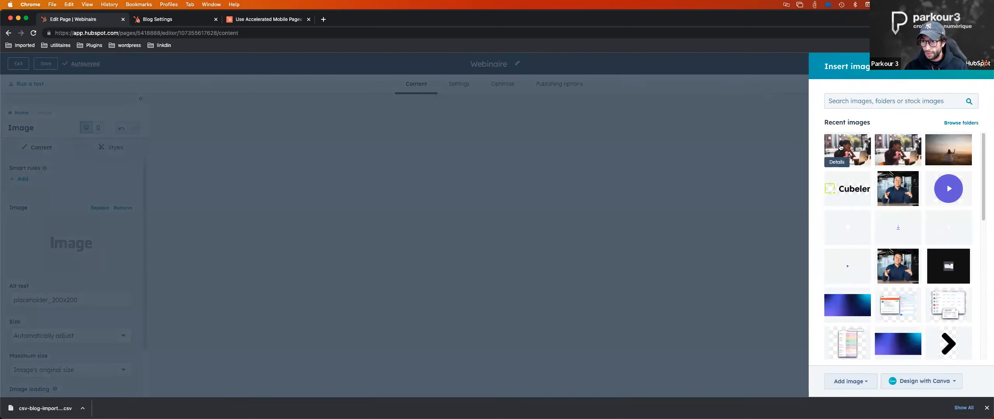
pyautogui.click(840, 148)
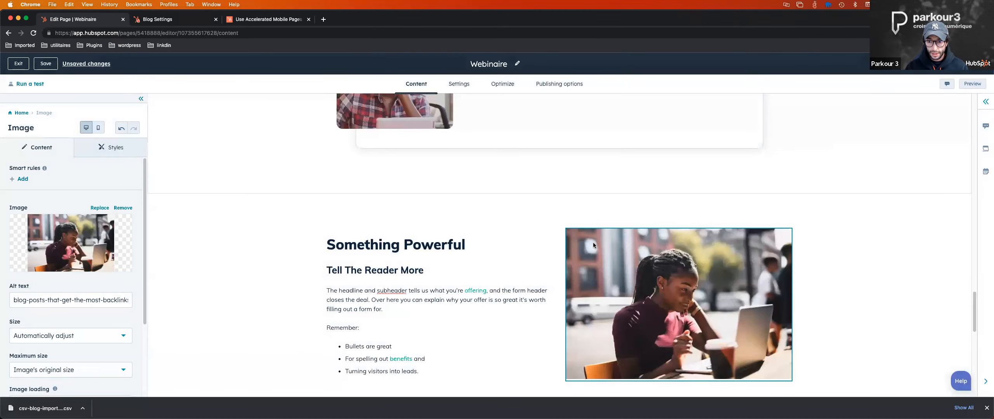
pyautogui.click(455, 260)
pyautogui.click(271, 200)
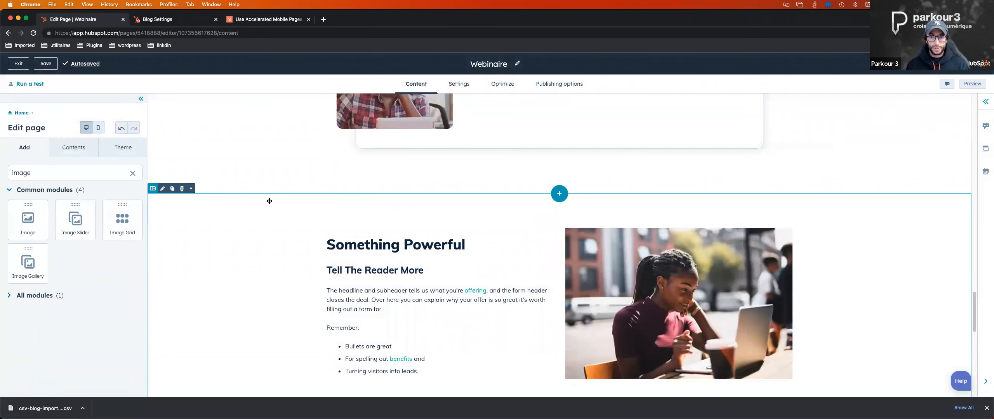
# Step: Give the "Something Powerful" section a solid light blue background colour, CFE2F3
pyautogui.scroll(-3, 327, 219)
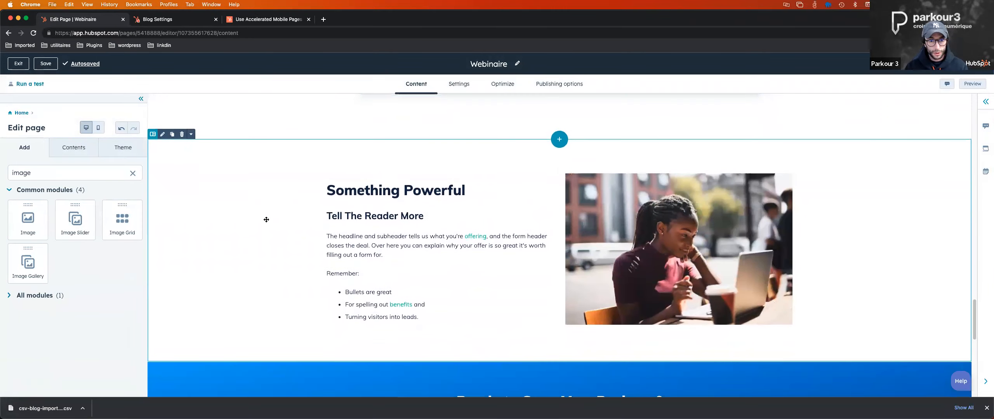
pyautogui.scroll(6, 271, 223)
pyautogui.scroll(-6, 275, 213)
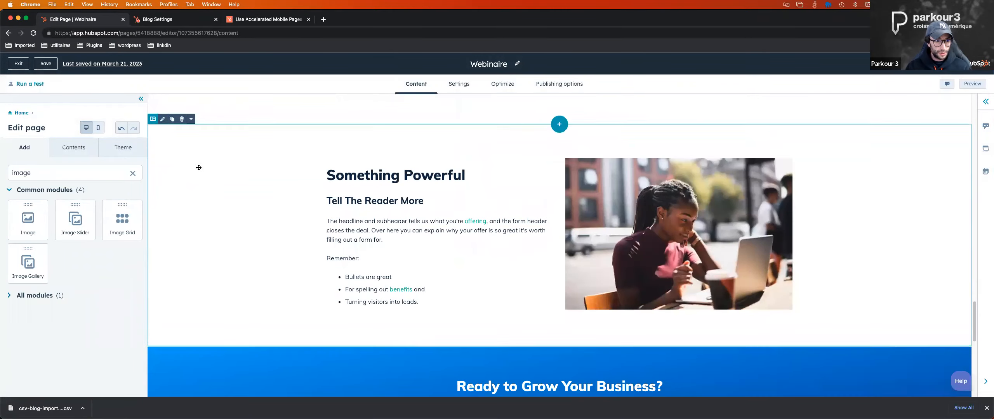
pyautogui.click(199, 167)
pyautogui.click(33, 191)
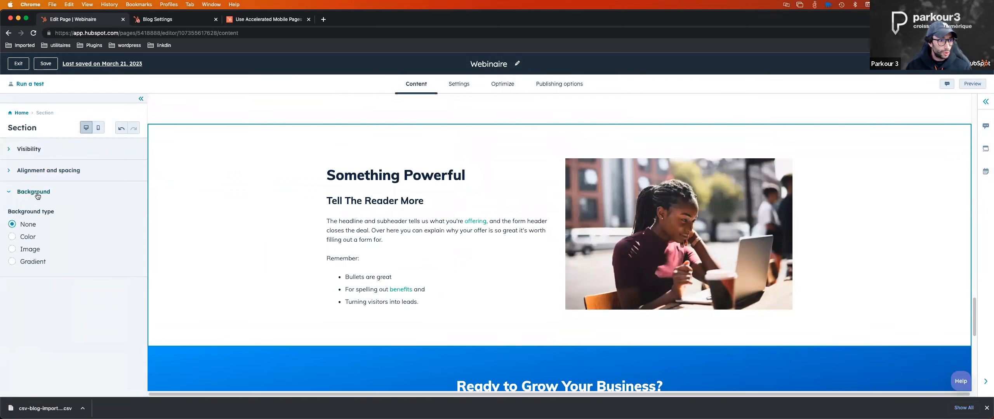
pyautogui.click(28, 237)
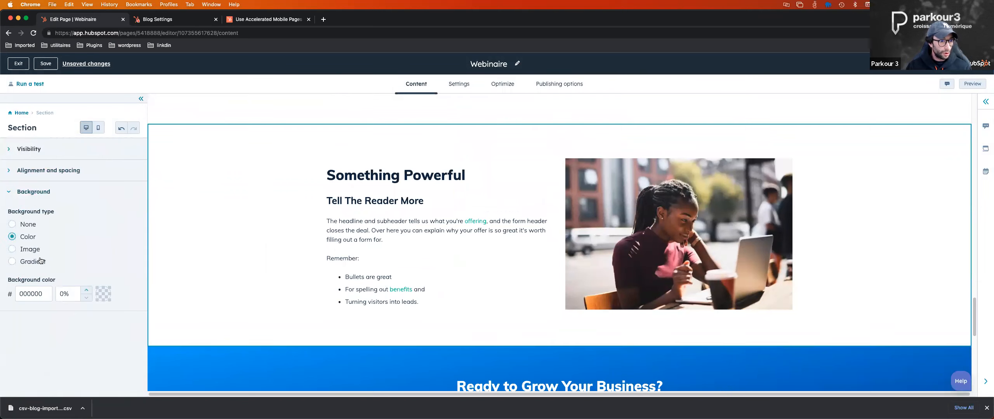
pyautogui.click(100, 294)
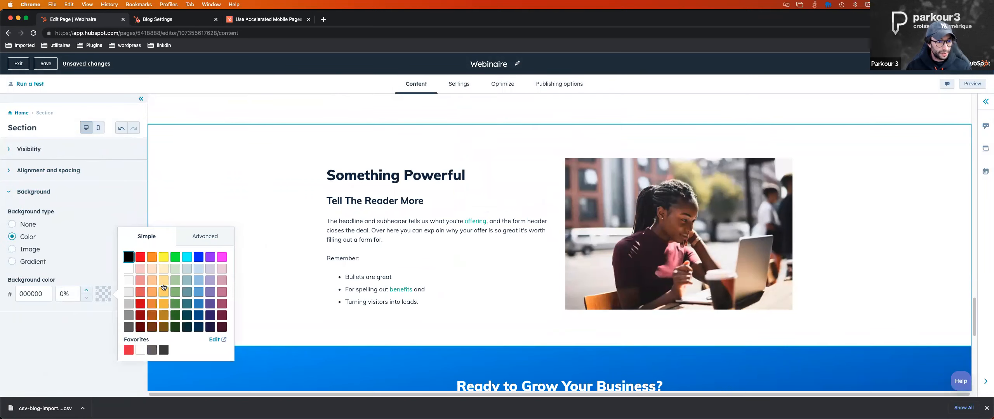
pyautogui.click(186, 270)
pyautogui.click(197, 270)
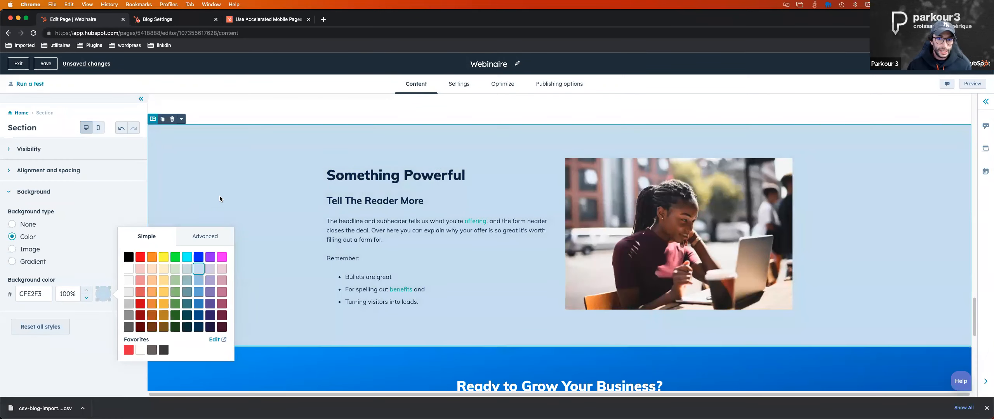
pyautogui.click(299, 367)
# Step: Change the text of the "Get Started" button in the section with the dark blue diagram illustration to "Commencer"
pyautogui.scroll(6, 393, 312)
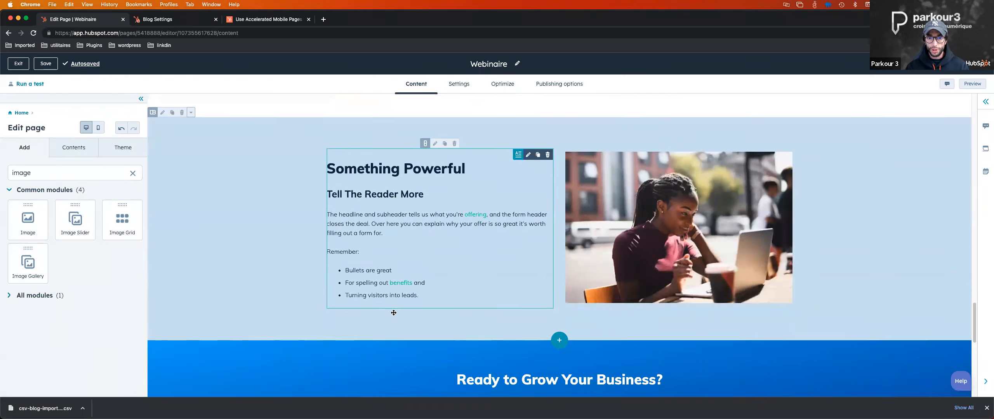
pyautogui.scroll(7, 386, 310)
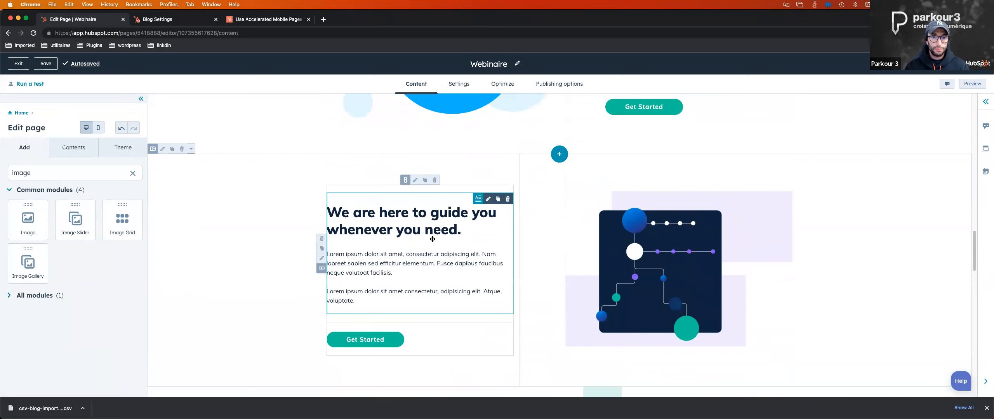
pyautogui.click(607, 266)
pyautogui.click(383, 254)
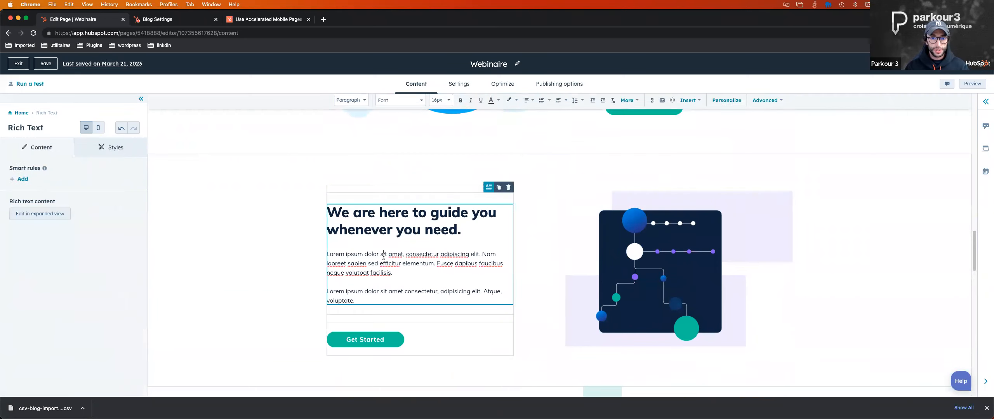
pyautogui.click(350, 335)
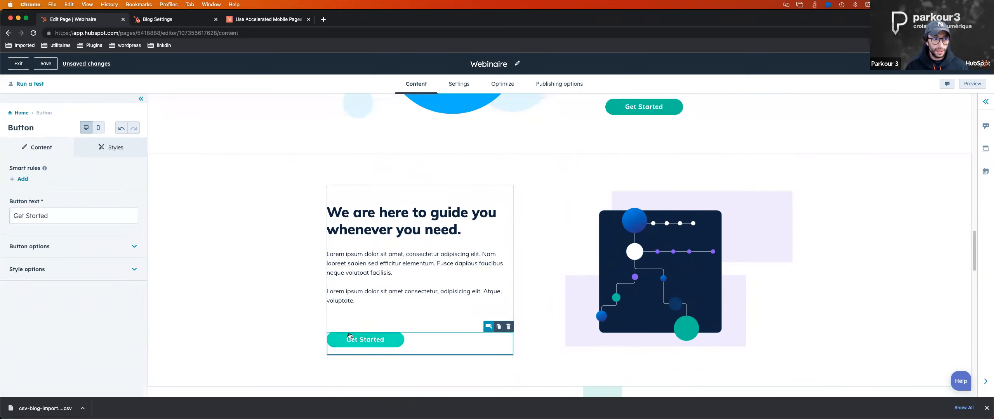
pyautogui.click(478, 374)
pyautogui.click(475, 337)
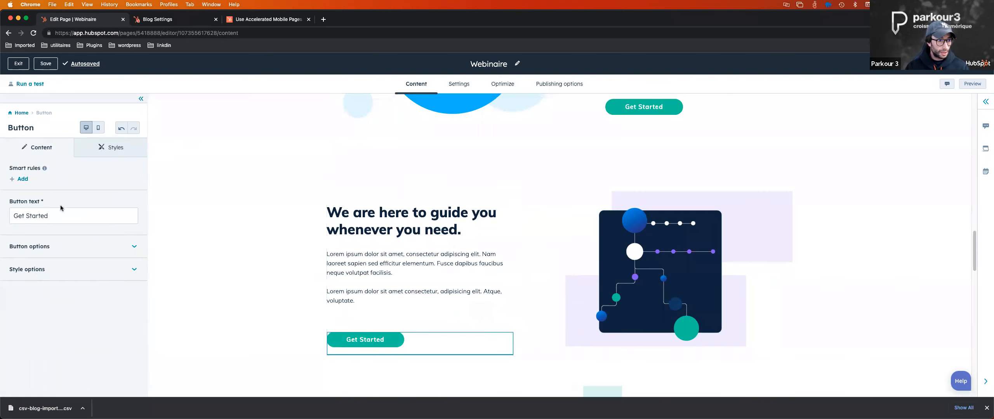
pyautogui.doubleClick(43, 215)
pyautogui.press('BackSpace')
pyautogui.press('BackSpace')
pyautogui.press('BackSpace')
pyautogui.press('BackSpace')
pyautogui.press('BackSpace')
pyautogui.write('Co')
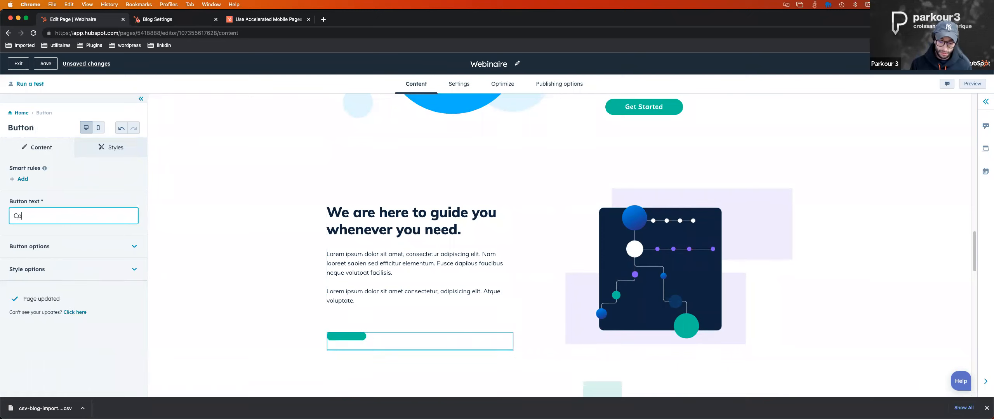
pyautogui.write('mmenedr')
# Step: Examine the settings of the dark blue diagram image and the testimonial slider, and review the sections around them
pyautogui.click(647, 271)
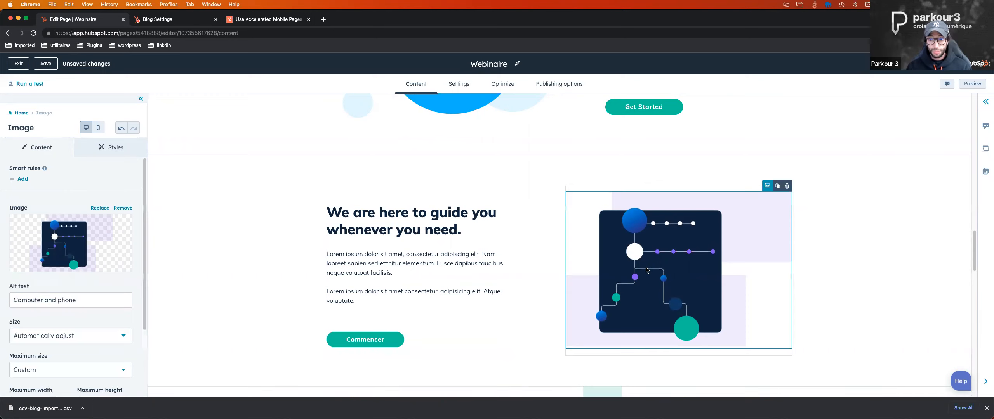
pyautogui.scroll(6, 555, 283)
pyautogui.scroll(-10, 554, 281)
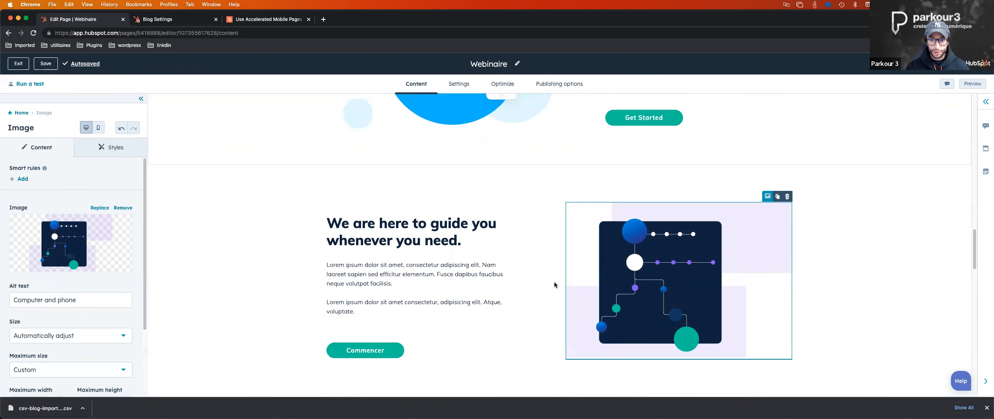
pyautogui.click(549, 232)
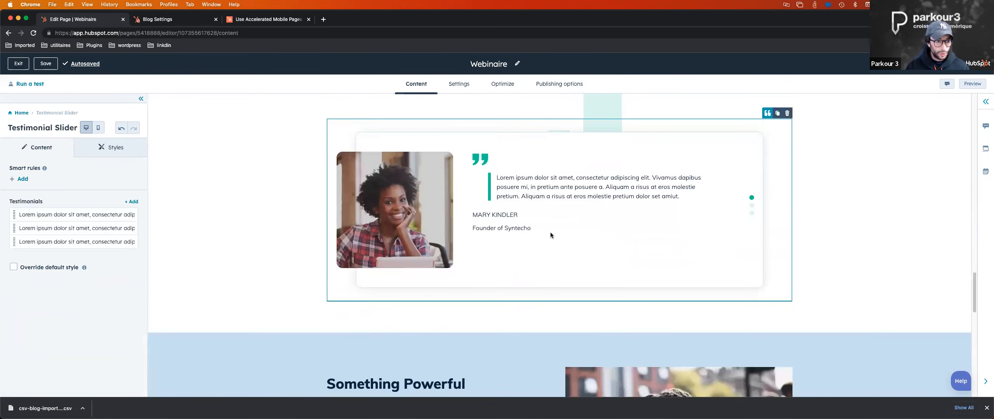
pyautogui.scroll(-1, 550, 232)
pyautogui.scroll(4, 550, 232)
pyautogui.scroll(-4, 550, 232)
pyautogui.scroll(-4, 549, 232)
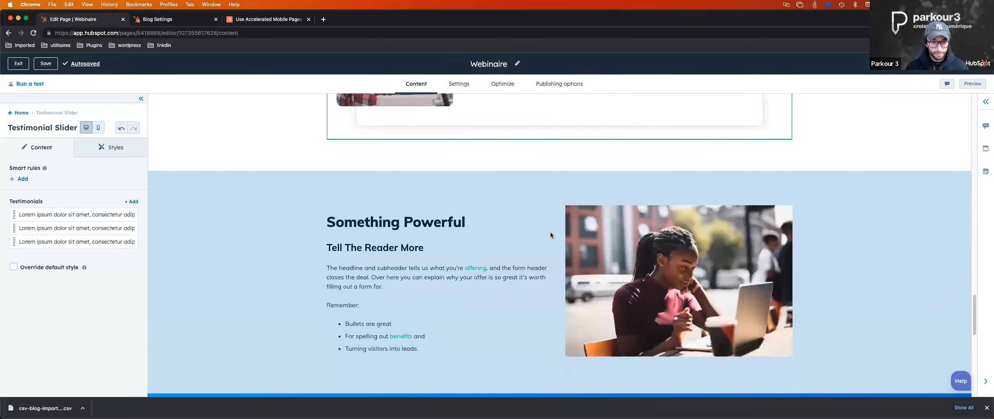
# Step: Save the light blue "Something Powerful" section for reuse, named "My Section que j'aime bien" with the description "Test"
pyautogui.click(222, 203)
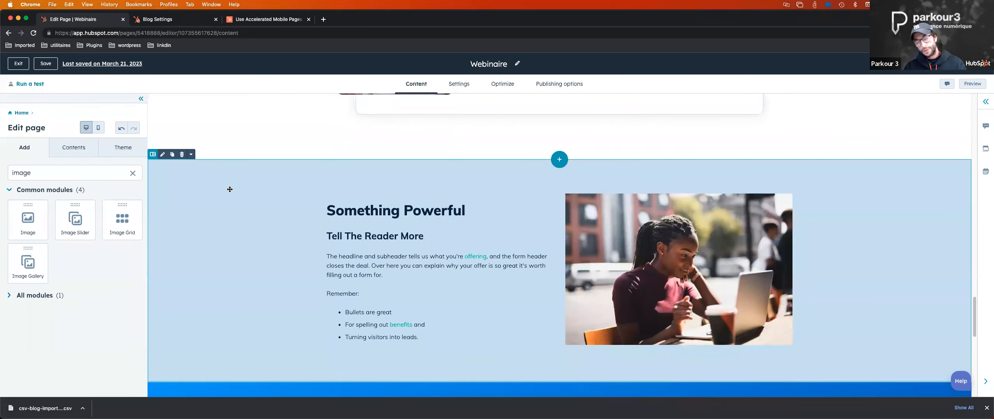
pyautogui.click(191, 155)
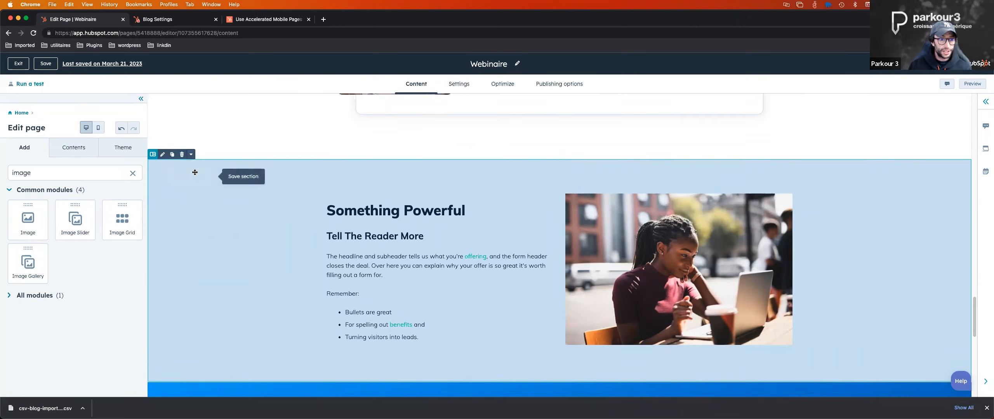
pyautogui.click(195, 175)
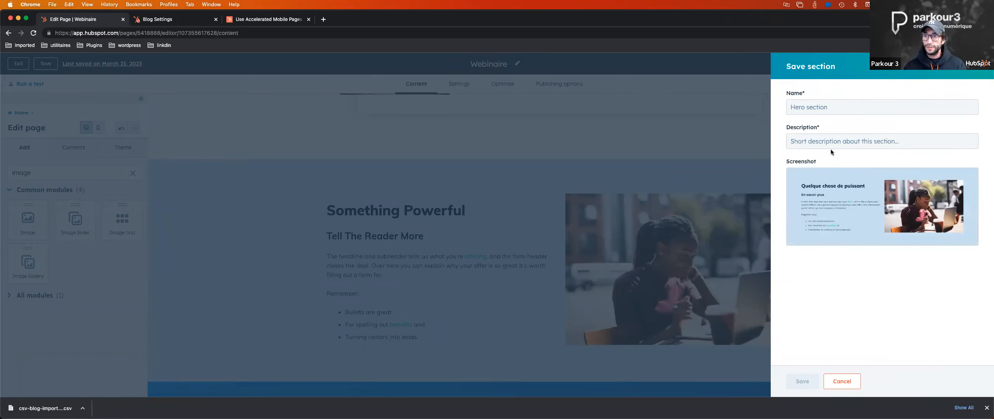
pyautogui.click(816, 112)
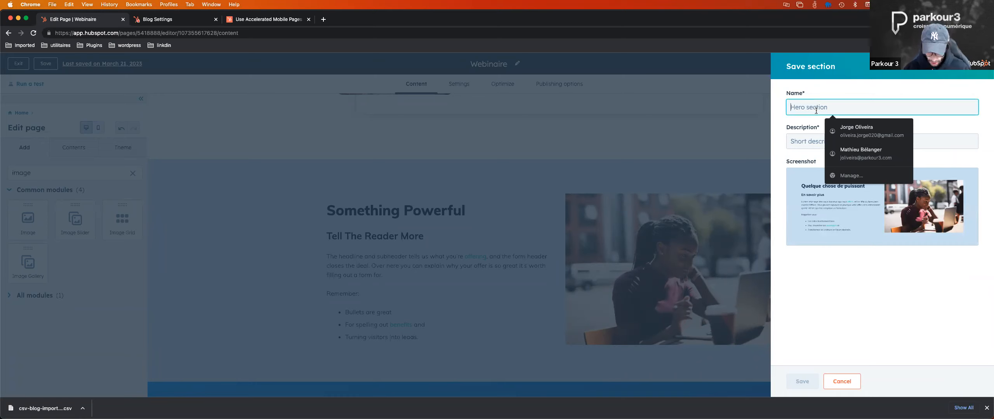
pyautogui.write('My Sectione')
pyautogui.press('BackSpace')
pyautogui.write("que j'aime biene")
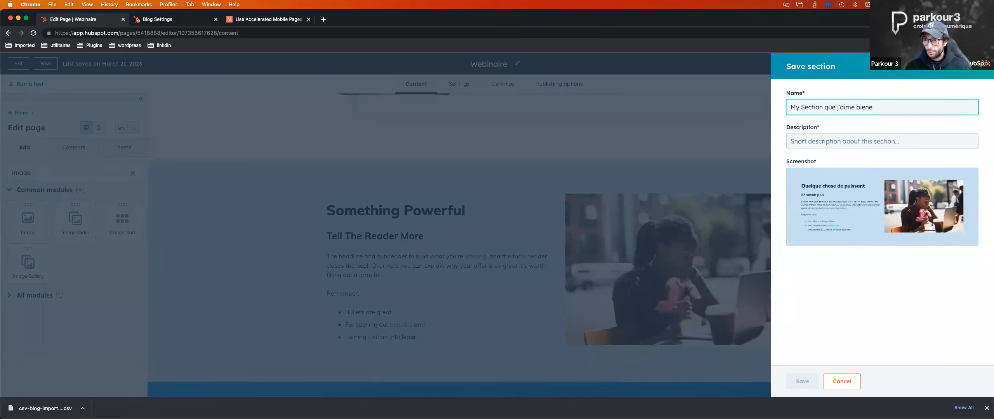
pyautogui.press('BackSpace')
pyautogui.click(801, 144)
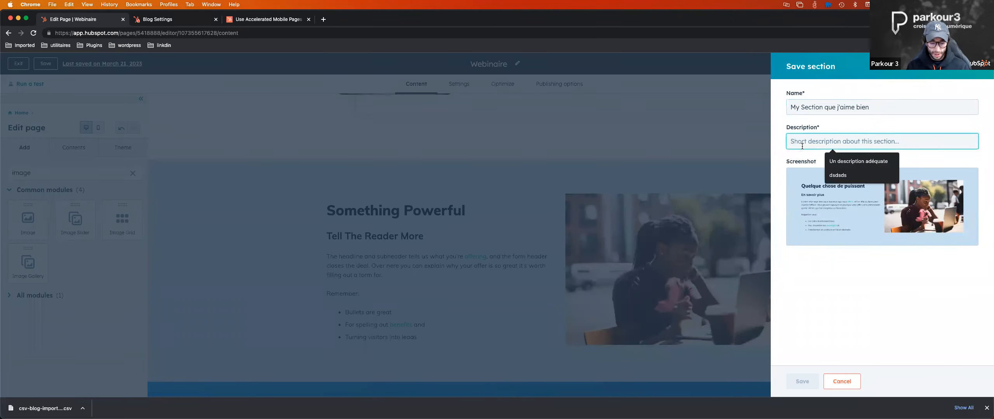
pyautogui.write('Test')
pyautogui.click(802, 382)
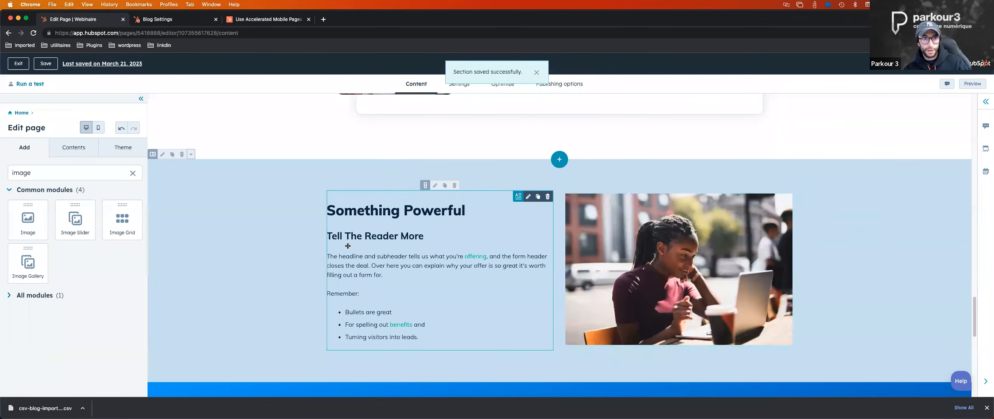
# Step: Reload the page editor and insert the saved section "My Section que j'aime bien" directly below the "Reconnu par" logo strip
pyautogui.press('super+r')
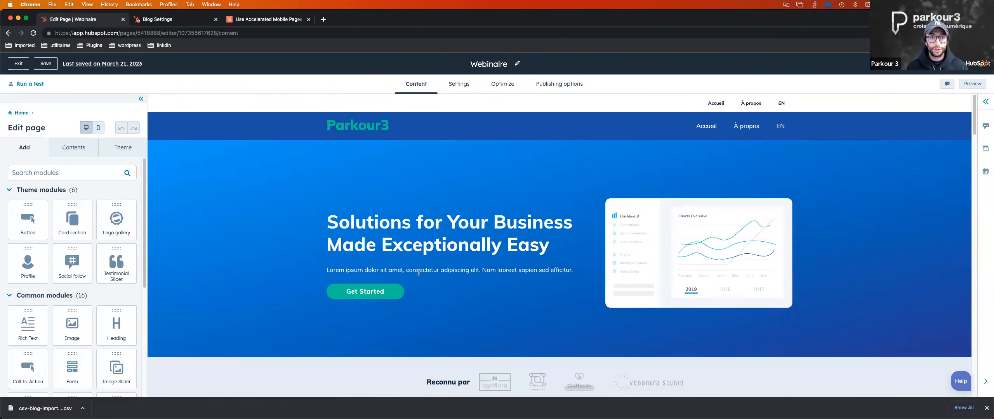
pyautogui.scroll(-5, 544, 252)
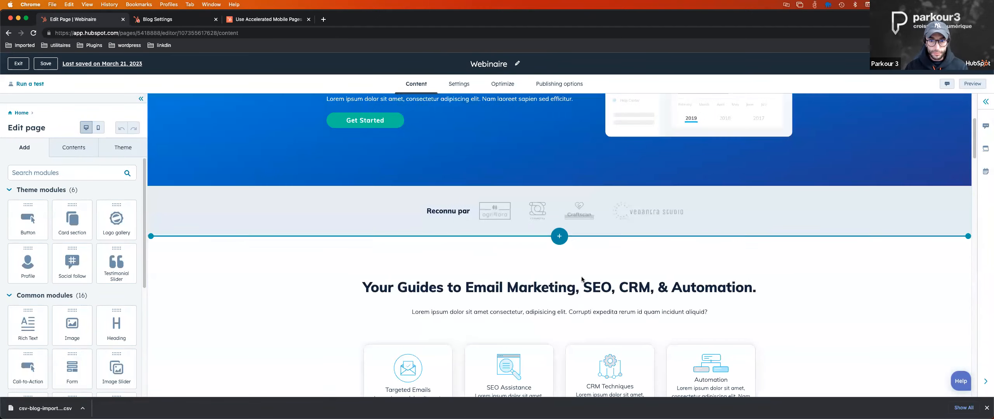
pyautogui.click(559, 239)
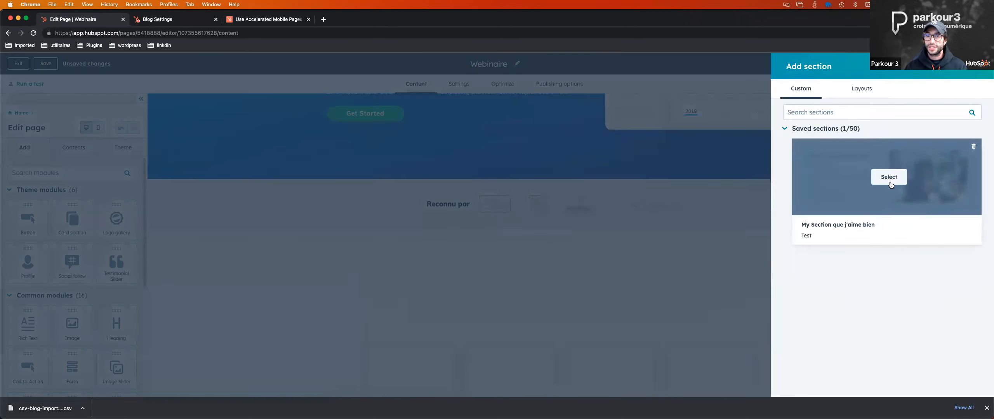
pyautogui.click(890, 182)
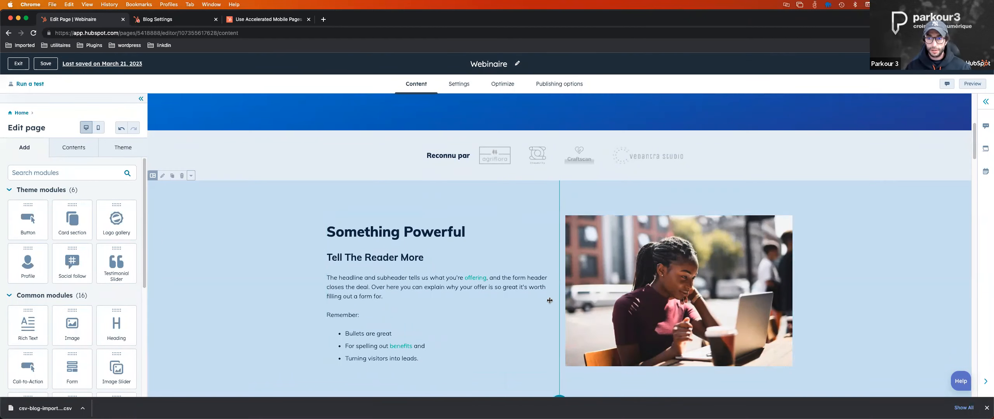
pyautogui.scroll(-10, 549, 300)
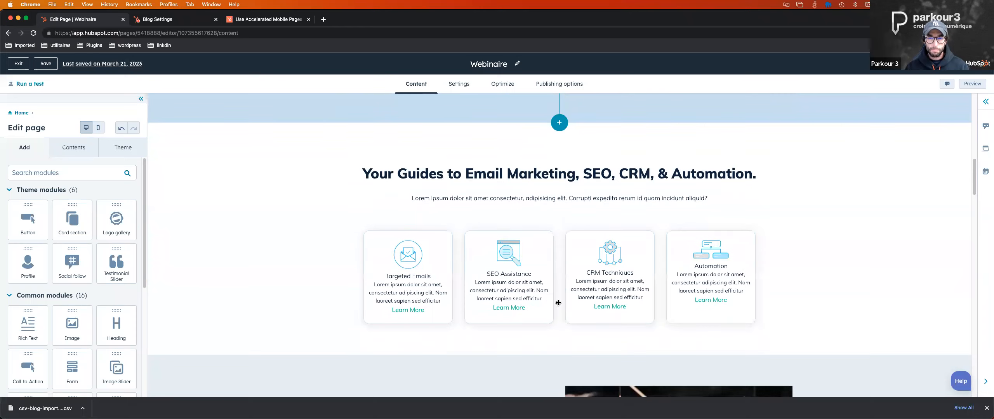
pyautogui.scroll(12, 558, 303)
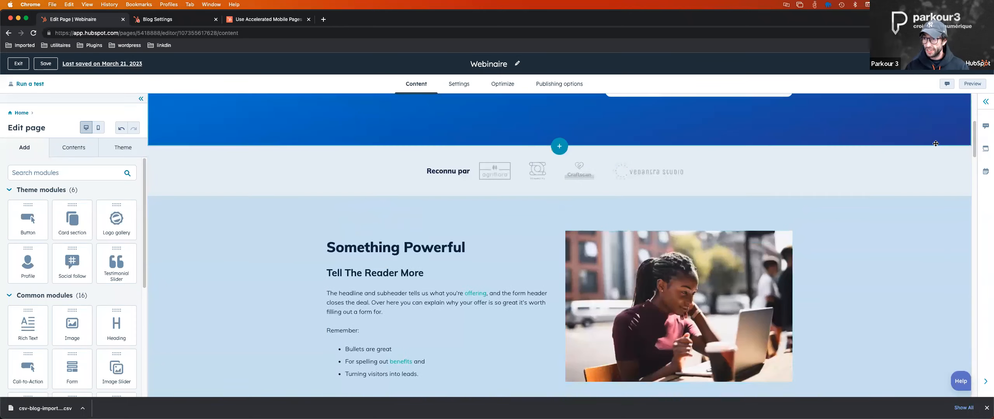
# Step: Fill in the required page title in the page settings as "test"
pyautogui.click(967, 85)
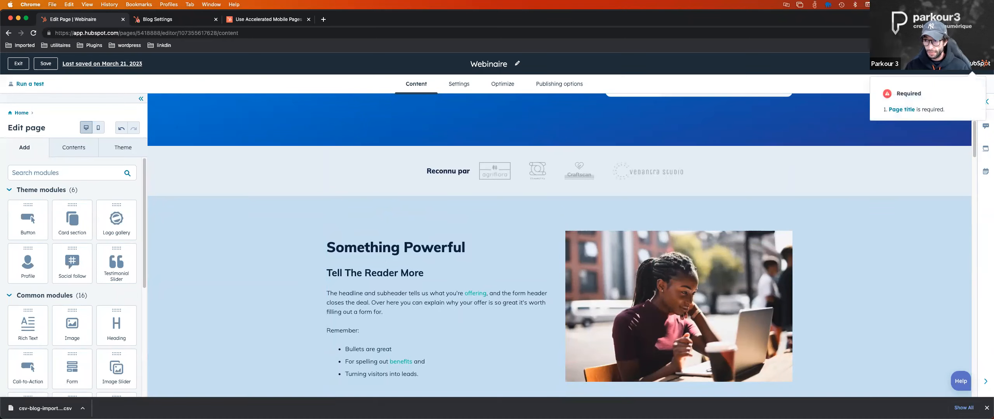
pyautogui.click(905, 109)
pyautogui.click(357, 190)
pyautogui.write('test')
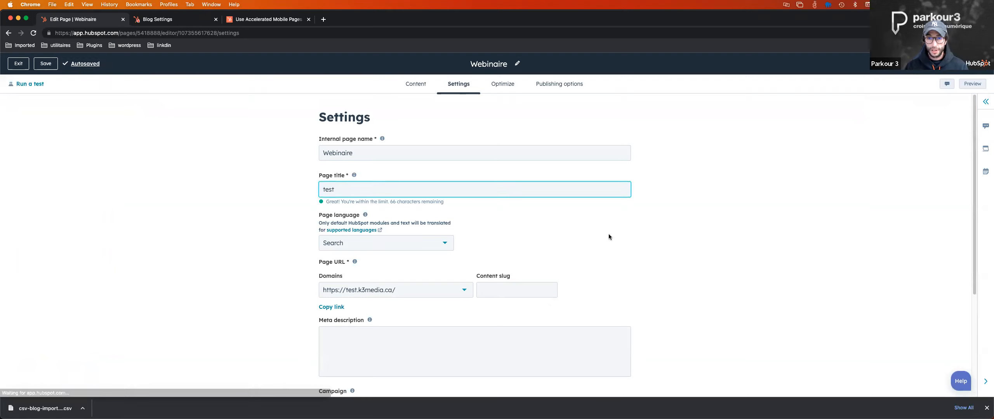
# Step: Preview the page at phone and tablet sizes, examining the hero and the logo strip
pyautogui.click(966, 84)
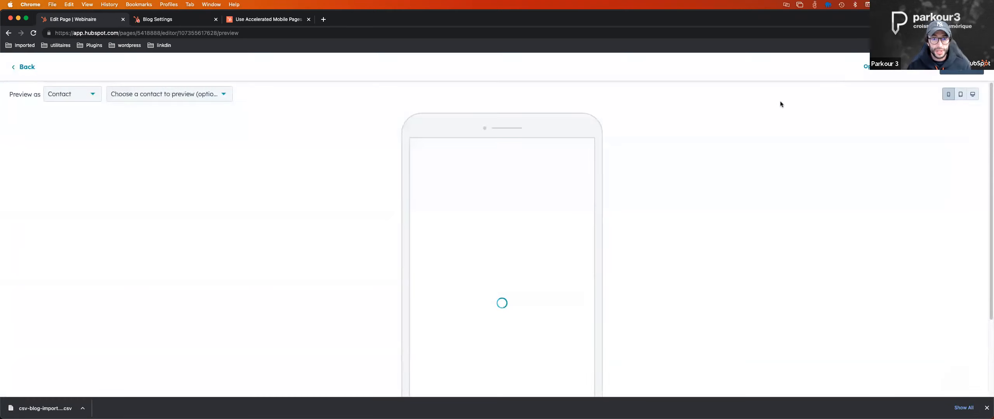
pyautogui.scroll(-4, 548, 231)
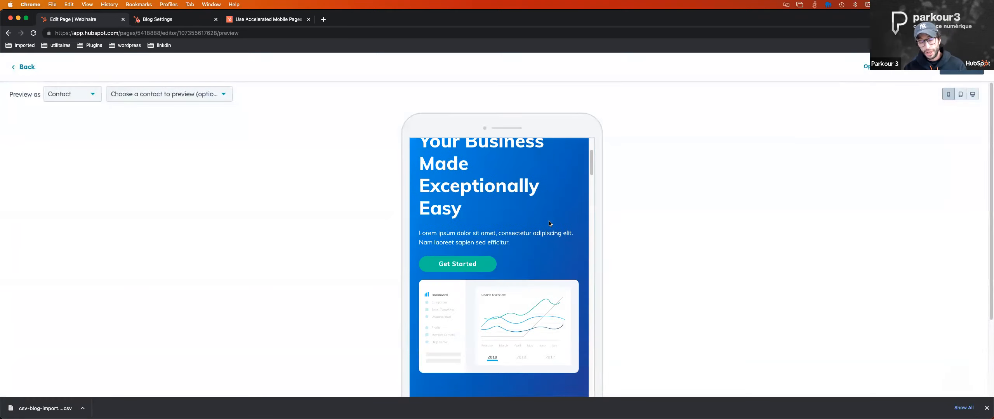
pyautogui.scroll(4, 548, 231)
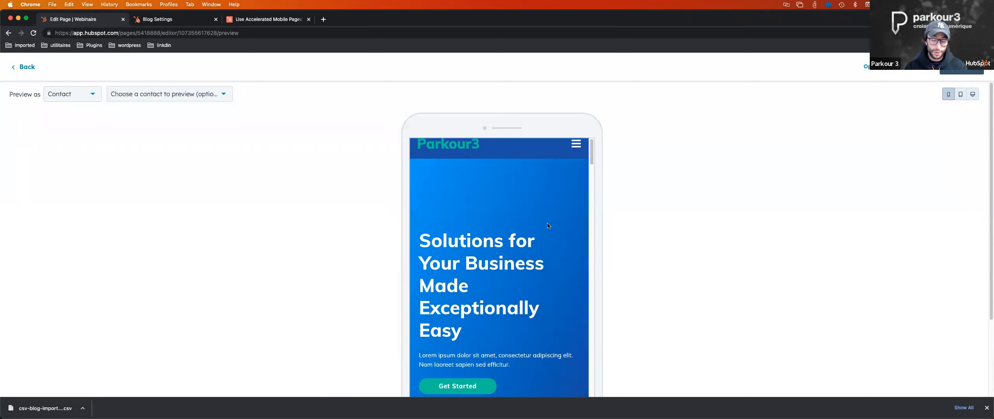
pyautogui.scroll(2, 548, 226)
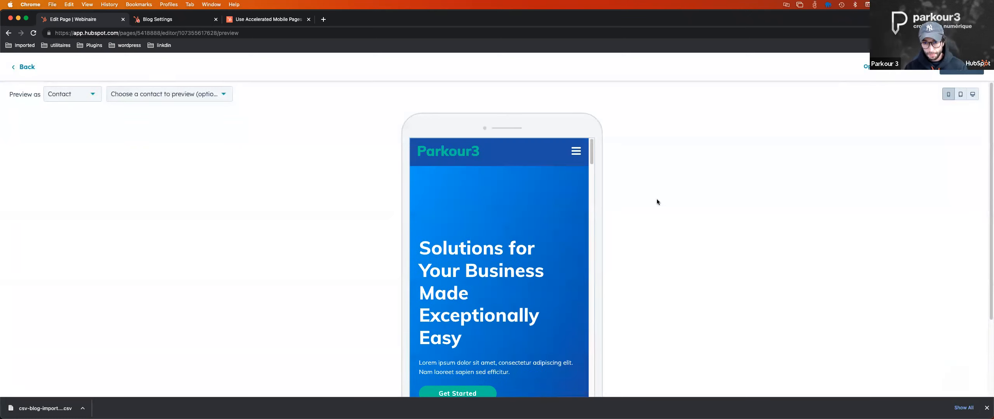
pyautogui.click(957, 98)
pyautogui.scroll(-3, 622, 199)
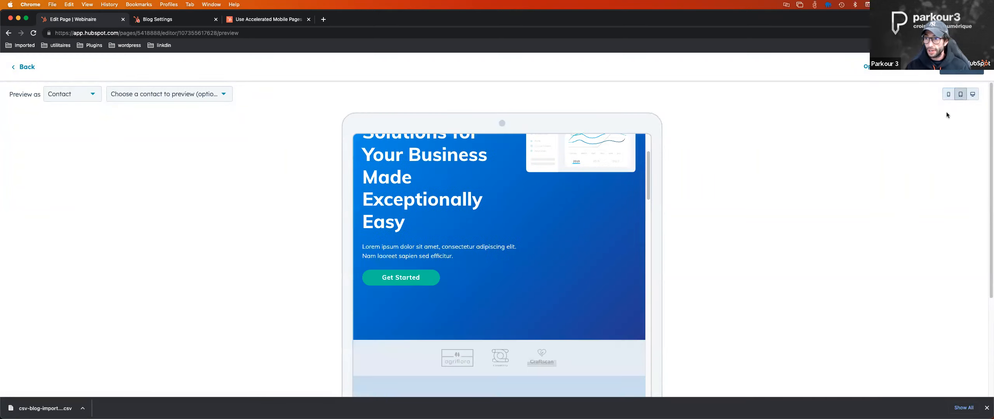
# Step: Review the page sections in the desktop preview, compare them with the phone and tablet views, and return to the editor
pyautogui.click(971, 95)
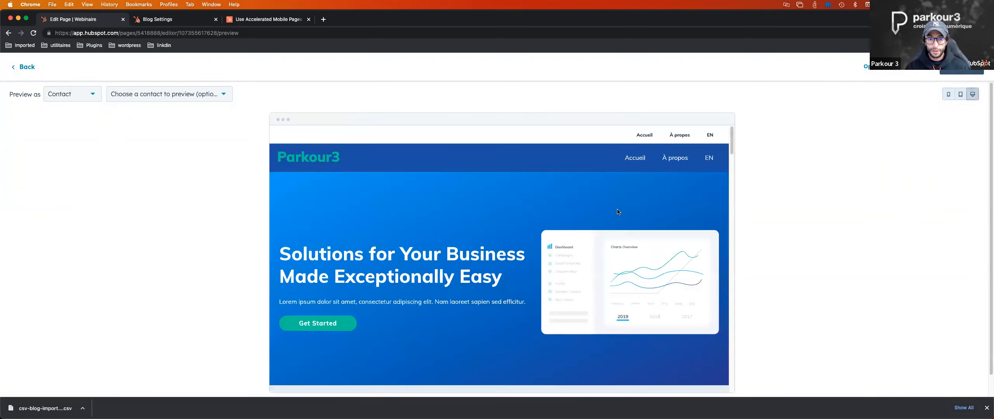
pyautogui.scroll(-5, 617, 212)
pyautogui.scroll(5, 615, 212)
pyautogui.scroll(-5, 615, 212)
pyautogui.scroll(-3, 616, 210)
pyautogui.scroll(-5, 616, 209)
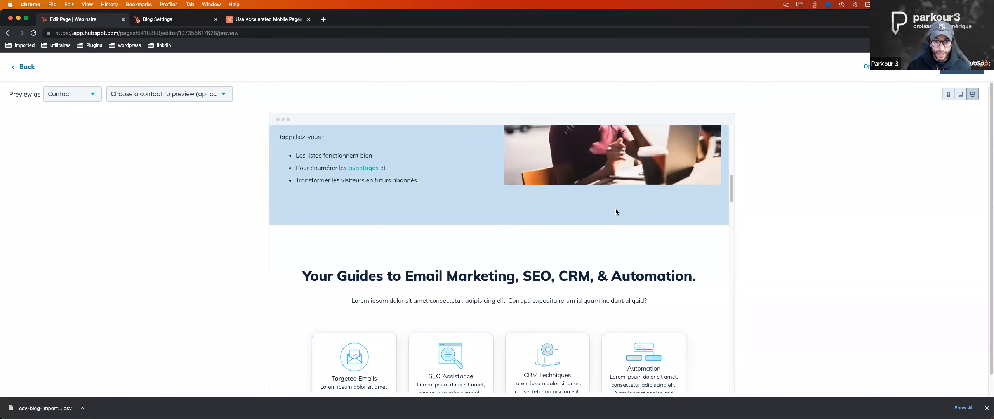
pyautogui.scroll(-5, 615, 212)
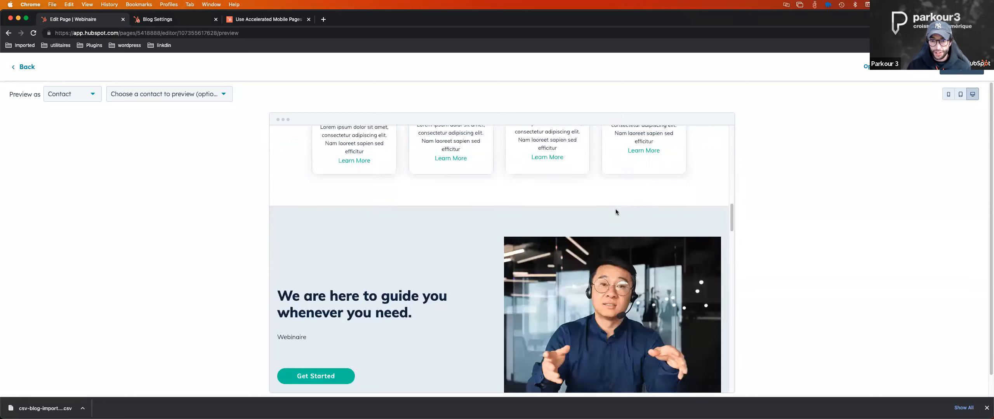
pyautogui.click(948, 96)
pyautogui.click(959, 98)
pyautogui.click(26, 67)
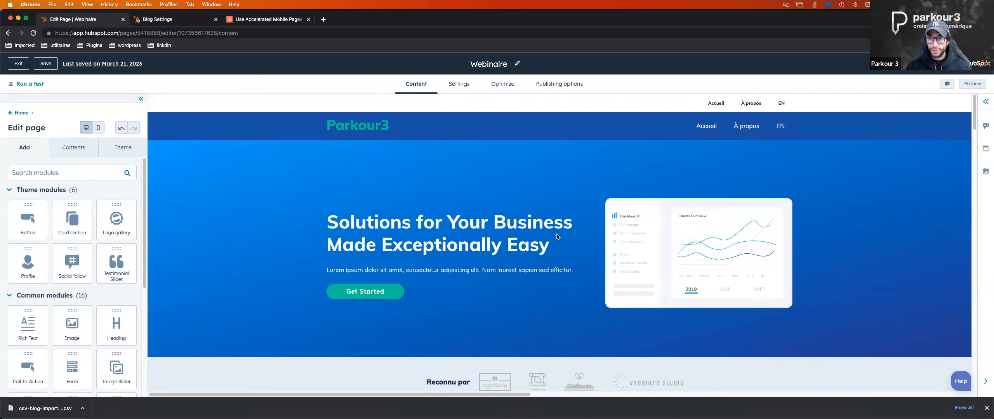
# Step: Examine the page settings for the page title, domain, content slug, meta description and campaign
pyautogui.scroll(-2, 504, 235)
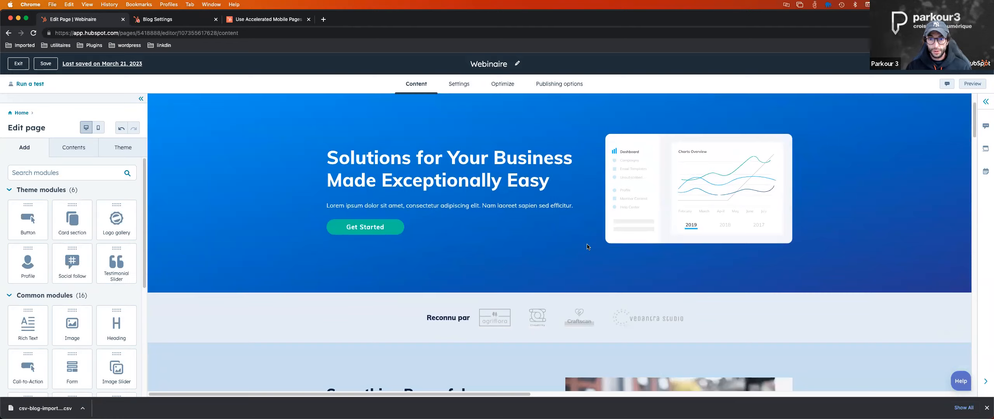
pyautogui.scroll(2, 586, 251)
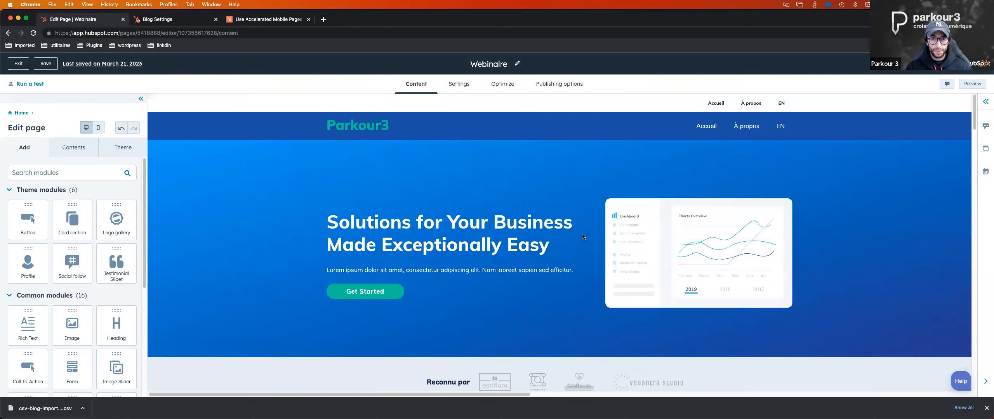
pyautogui.click(464, 90)
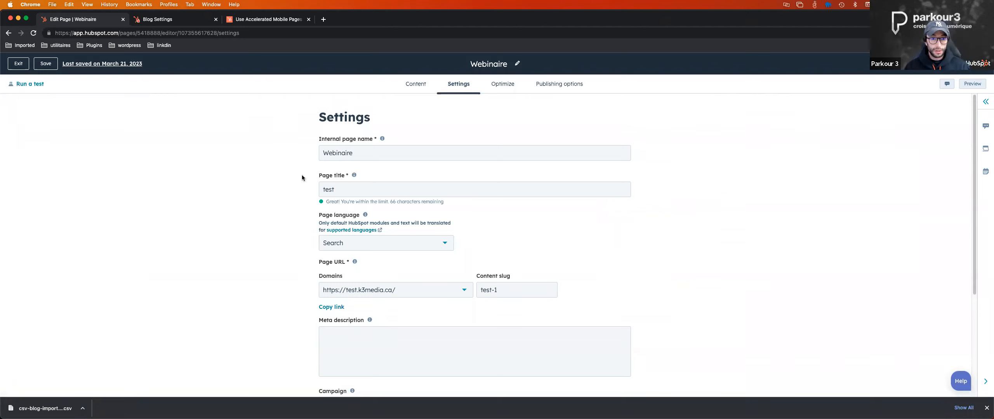
pyautogui.doubleClick(327, 189)
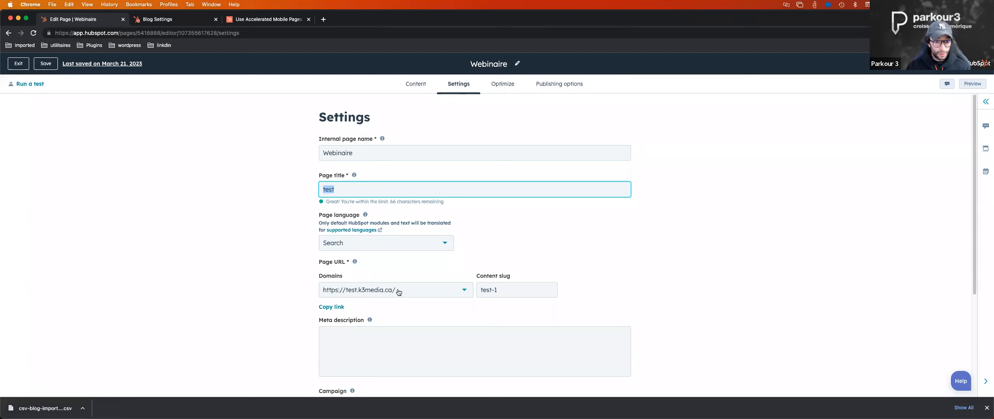
pyautogui.scroll(-2, 397, 289)
pyautogui.scroll(-4, 397, 289)
pyautogui.click(360, 225)
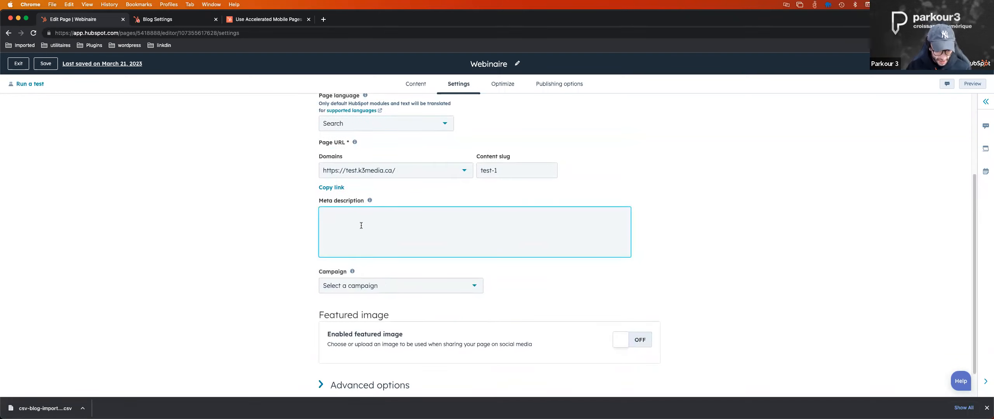
pyautogui.scroll(-1, 360, 225)
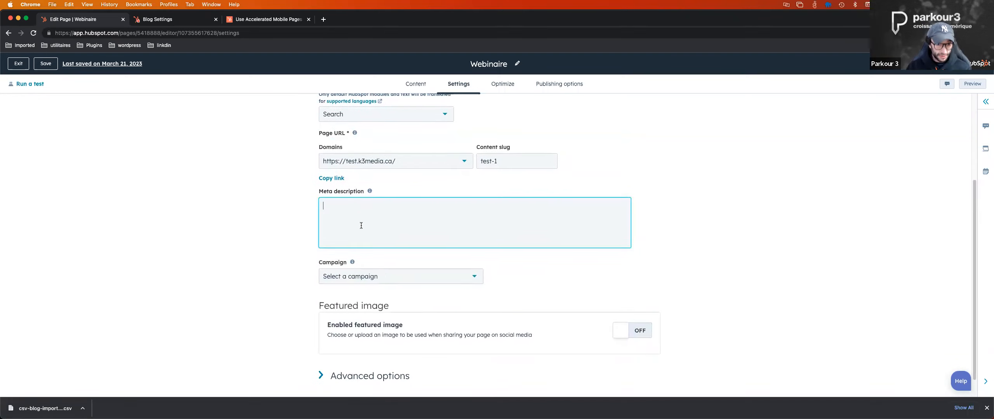
pyautogui.click(360, 276)
pyautogui.click(244, 238)
# Step: Enable the featured image for the page in its settings
pyautogui.scroll(-1, 244, 237)
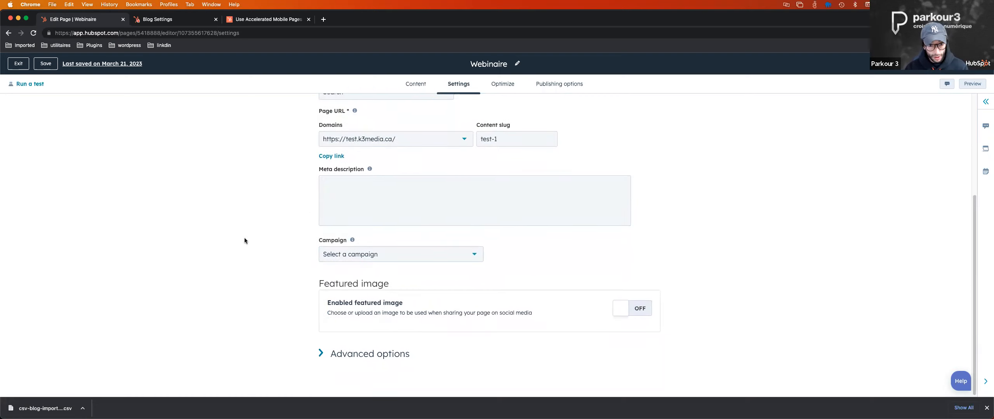
pyautogui.click(638, 309)
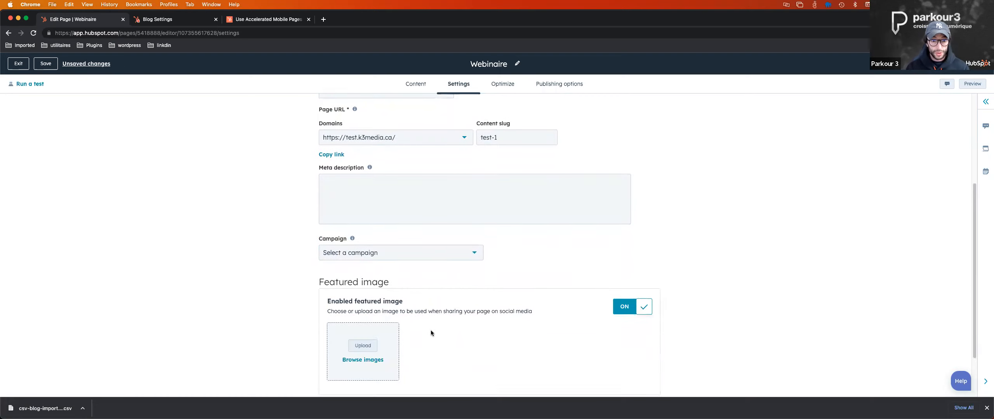
pyautogui.scroll(-3, 430, 328)
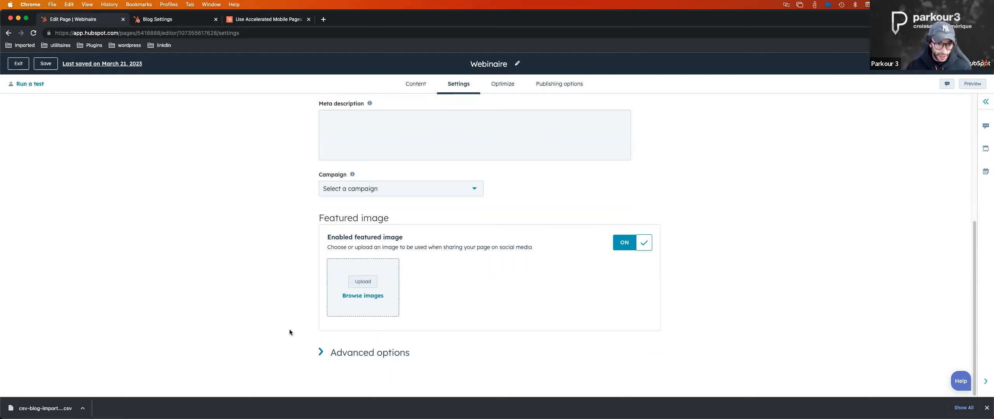
# Step: Examine the advanced page options for audience access, head and footer HTML, data source and template, and return to the page content
pyautogui.click(321, 354)
pyautogui.scroll(-2, 261, 295)
pyautogui.scroll(-1, 261, 296)
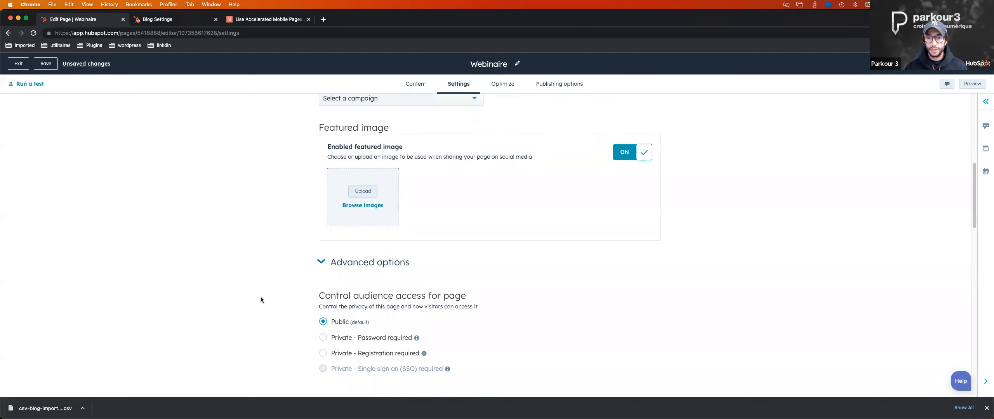
pyautogui.scroll(-1, 261, 299)
pyautogui.scroll(-4, 260, 298)
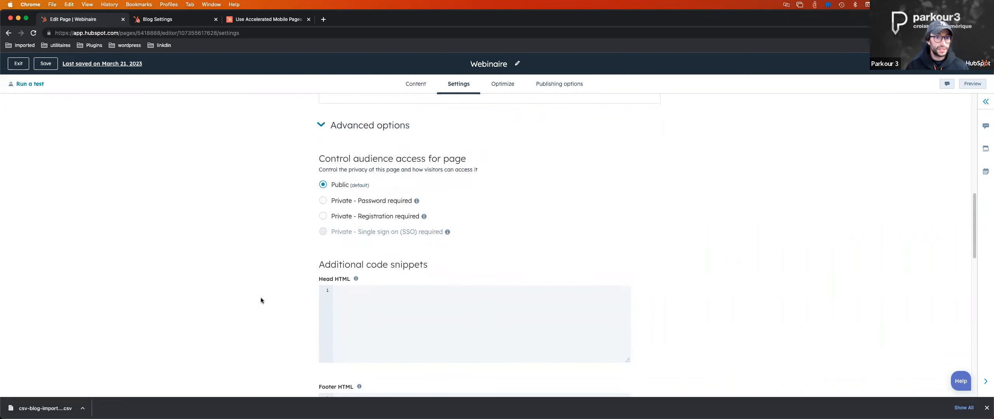
pyautogui.scroll(-2, 260, 300)
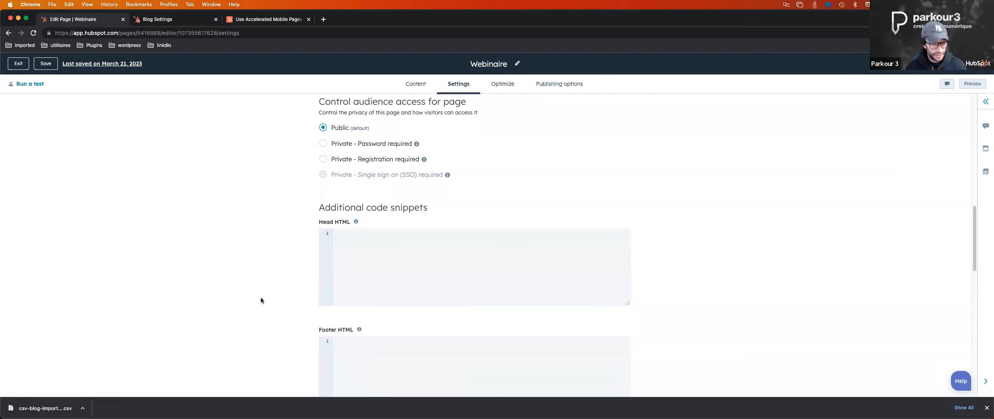
pyautogui.click(434, 241)
pyautogui.scroll(-2, 435, 241)
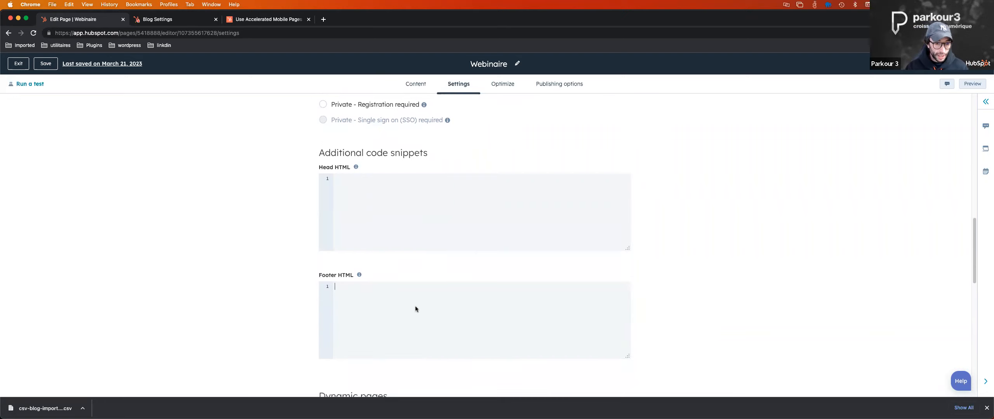
pyautogui.scroll(-5, 415, 306)
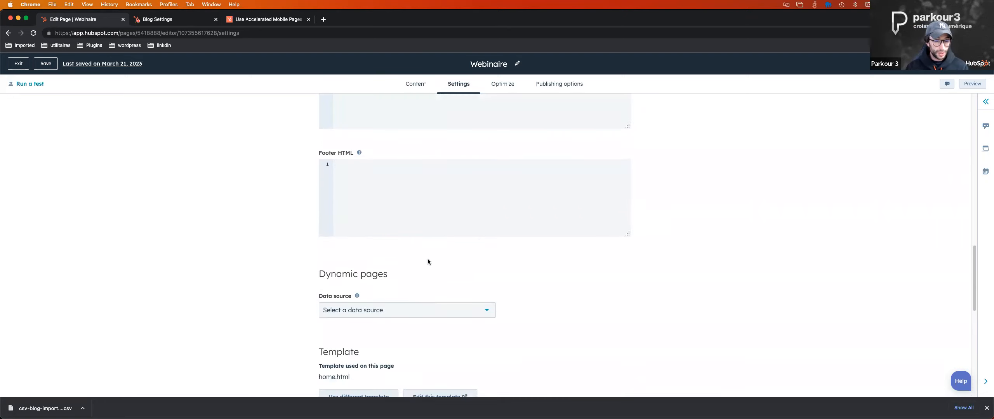
pyautogui.scroll(5, 418, 203)
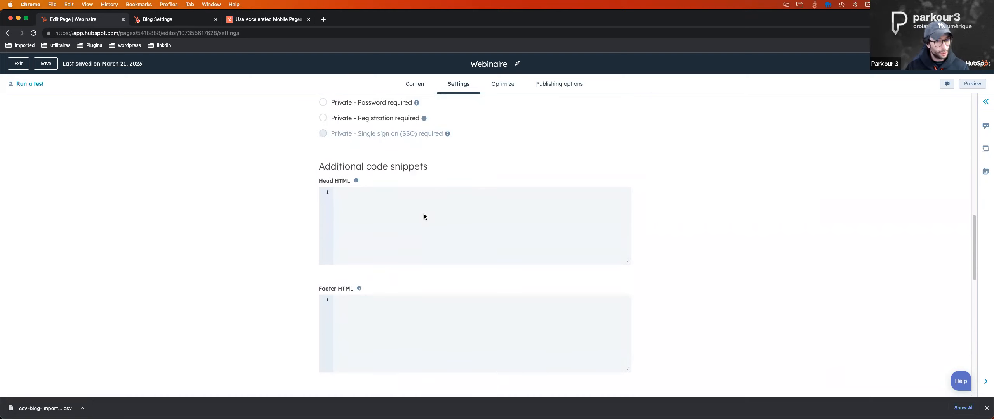
pyautogui.scroll(4, 424, 231)
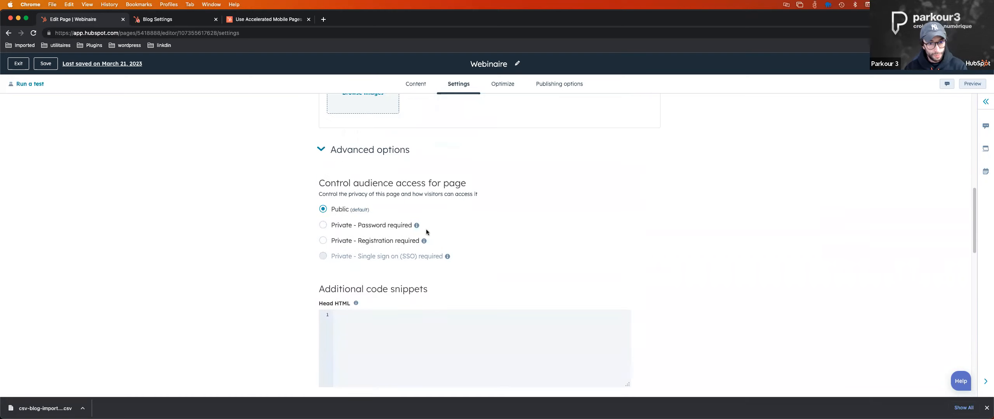
pyautogui.click(323, 149)
pyautogui.scroll(7, 267, 248)
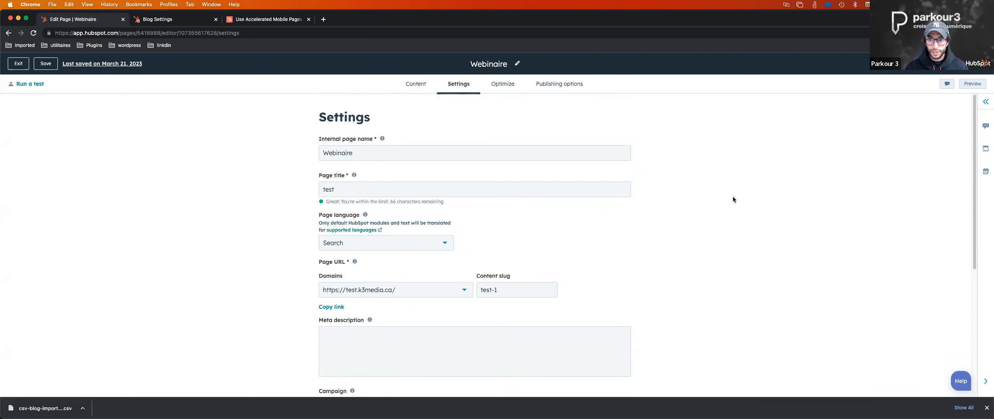
pyautogui.click(421, 91)
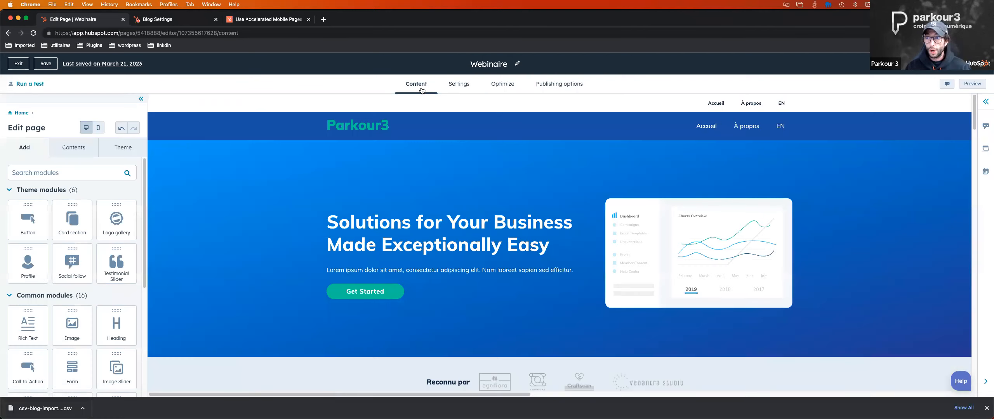
# Step: Set the page's publishing options to schedule publication for a future date and time instead of publishing immediately
pyautogui.click(458, 86)
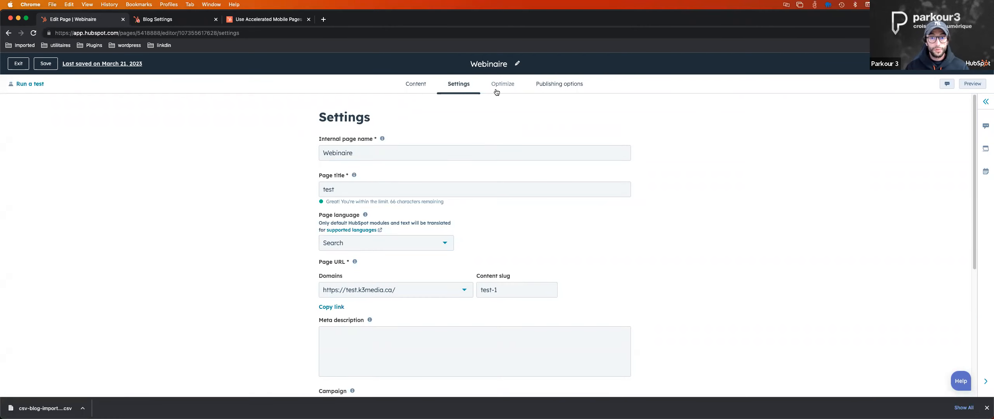
pyautogui.click(550, 91)
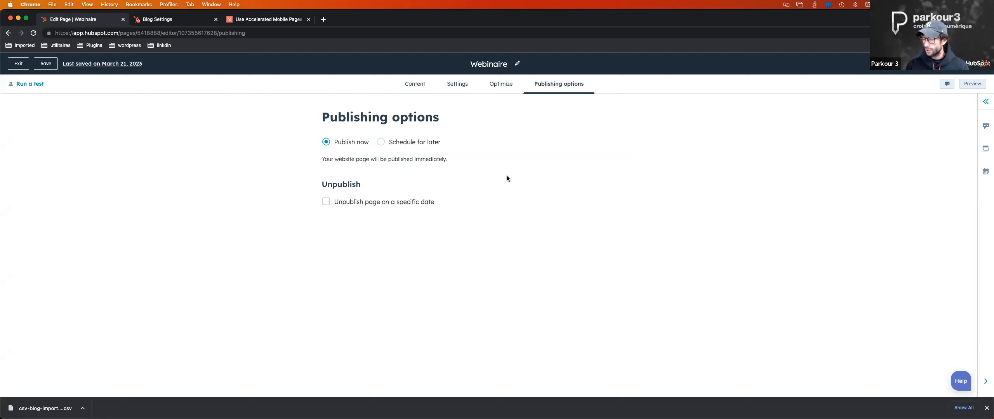
pyautogui.click(394, 145)
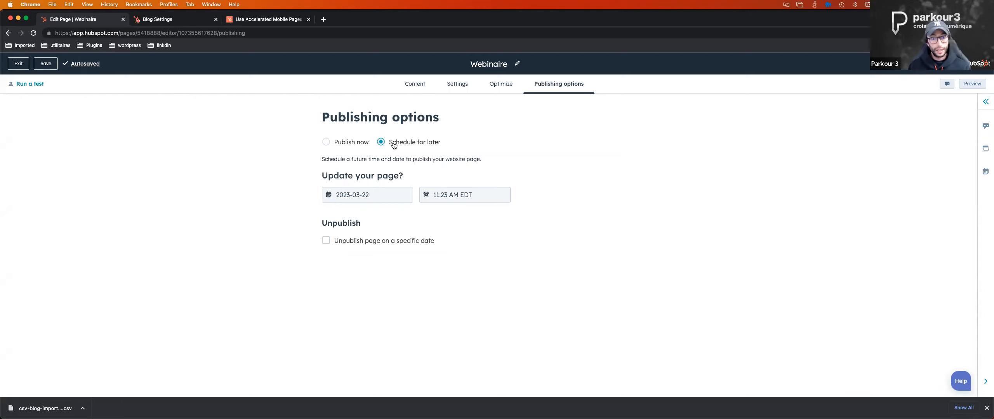
# Step: Return to the page content and review its sections from the logo strip to the guidance section and back
pyautogui.click(415, 84)
pyautogui.scroll(-7, 472, 220)
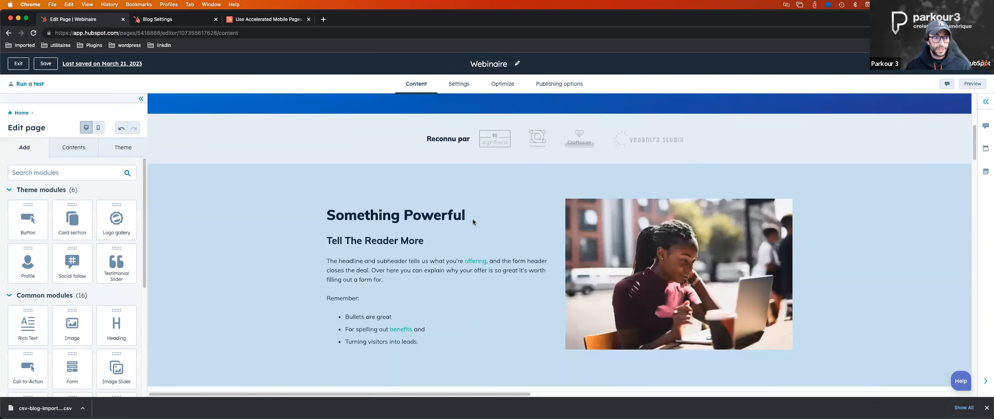
pyautogui.scroll(-6, 472, 220)
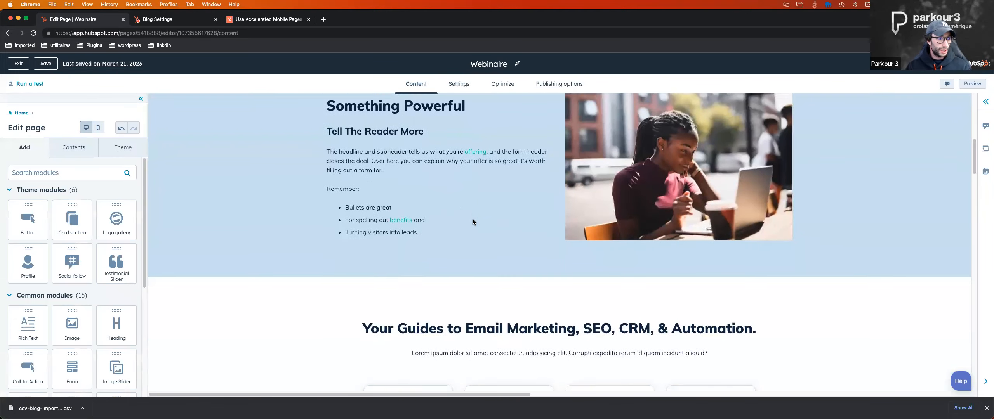
pyautogui.scroll(-10, 472, 219)
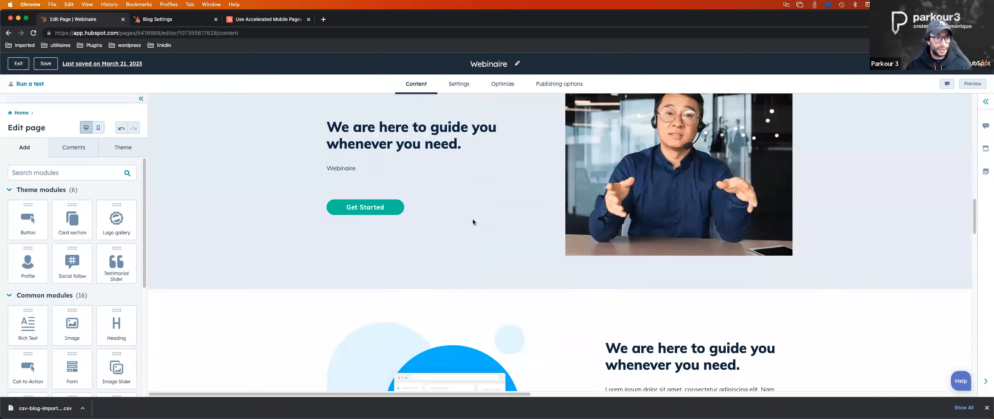
pyautogui.scroll(5, 472, 219)
pyautogui.scroll(4, 472, 221)
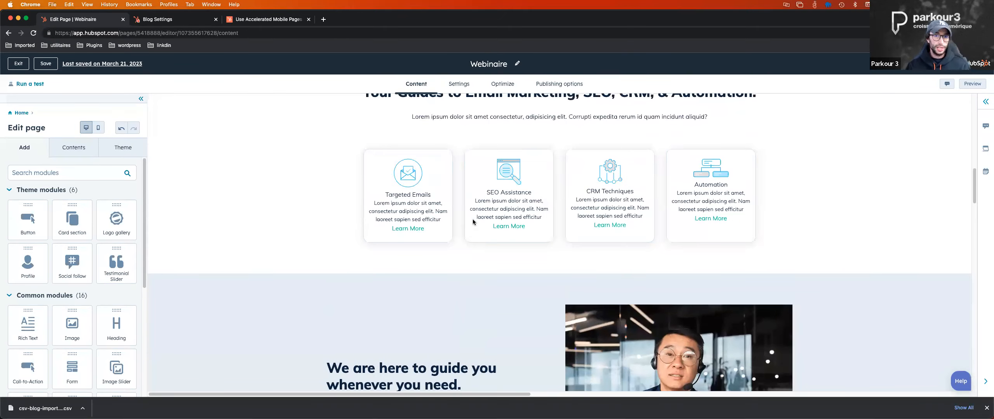
pyautogui.scroll(5, 460, 237)
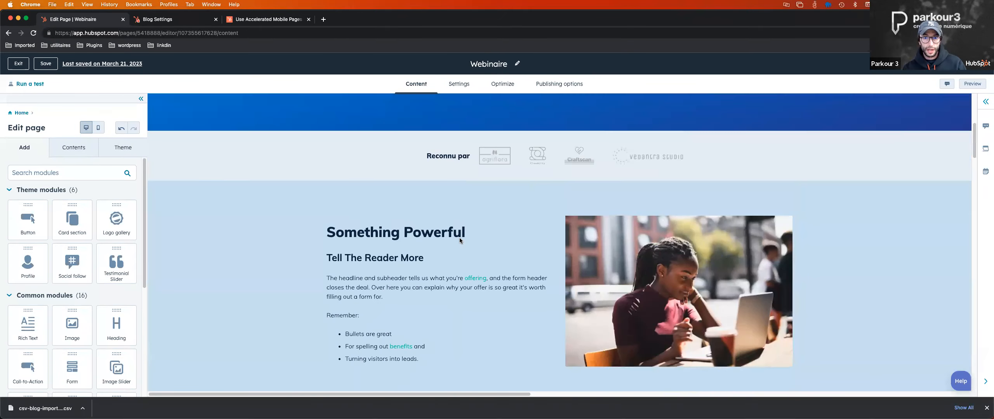
# Step: Switch to the presentation, advance to the "Contenu adaptatif" slide and return to the page editor
pyautogui.hotkey('ctrl', 'Up')
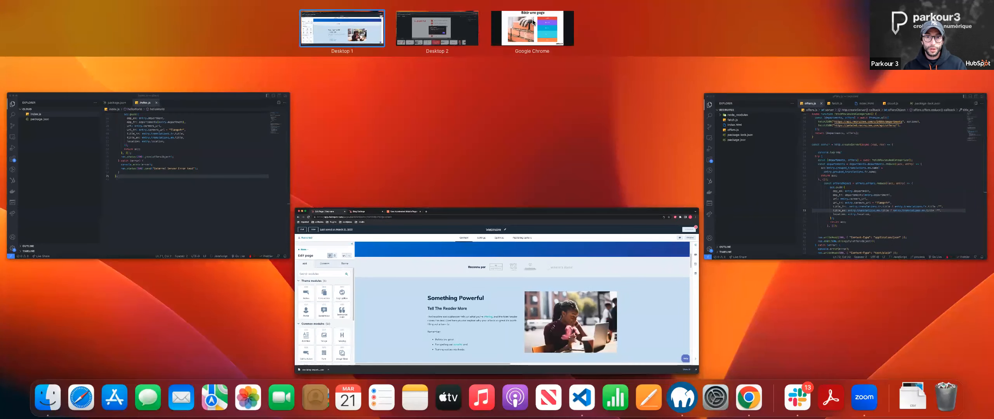
pyautogui.click(532, 22)
pyautogui.click(532, 20)
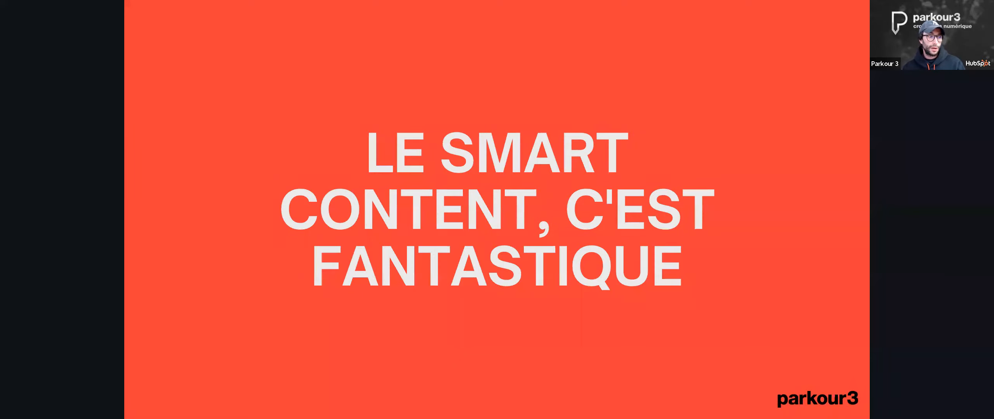
pyautogui.press('Right')
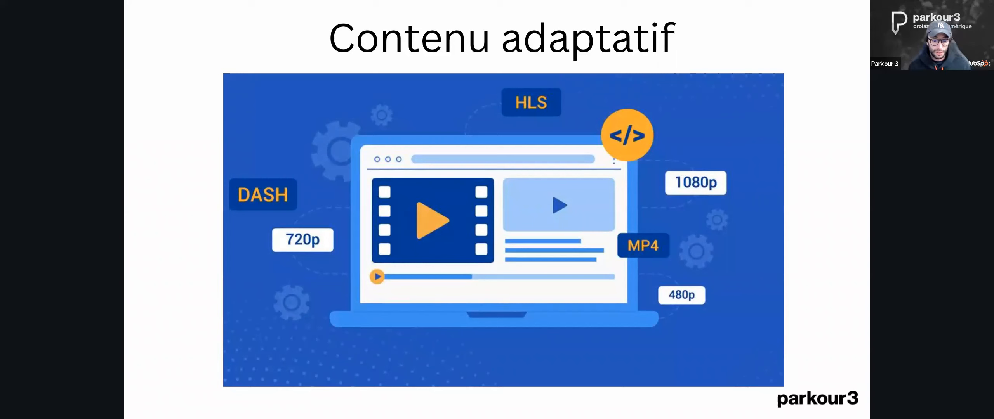
pyautogui.hotkey('ctrl', 'Up')
pyautogui.click(378, 27)
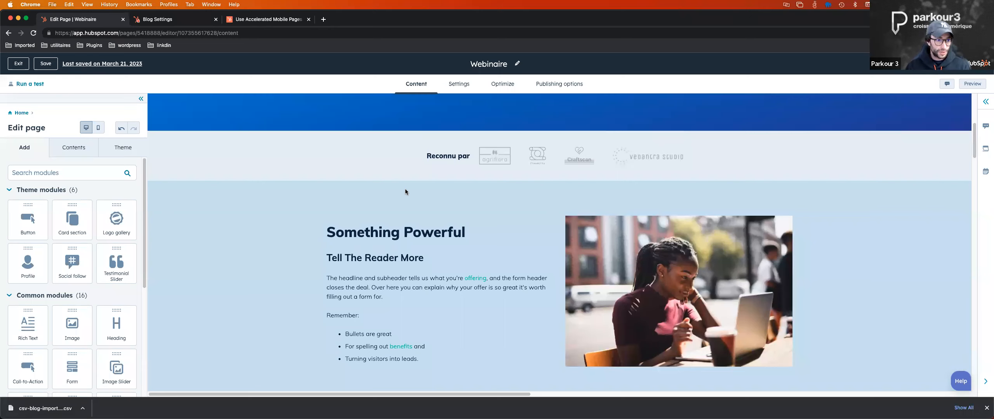
# Step: Add a smart rule to the image beside the "Something Powerful" text, based on Device type and targeting Mobile, and save it
pyautogui.click(441, 232)
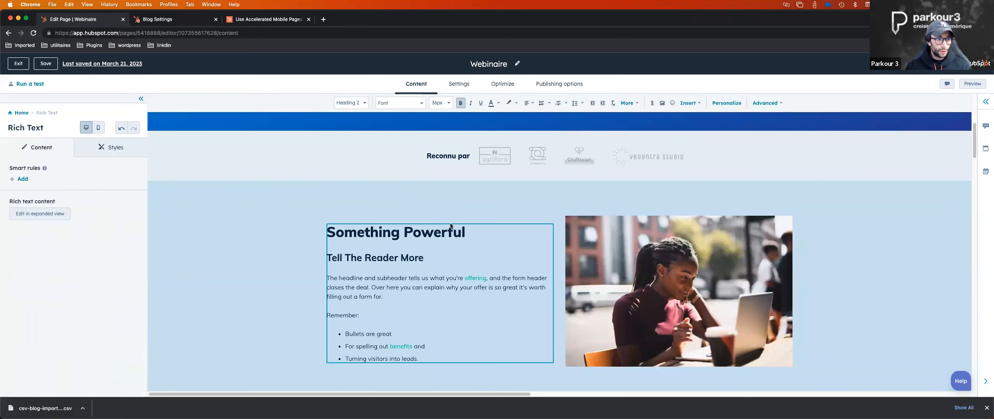
pyautogui.click(465, 202)
pyautogui.scroll(-2, 559, 222)
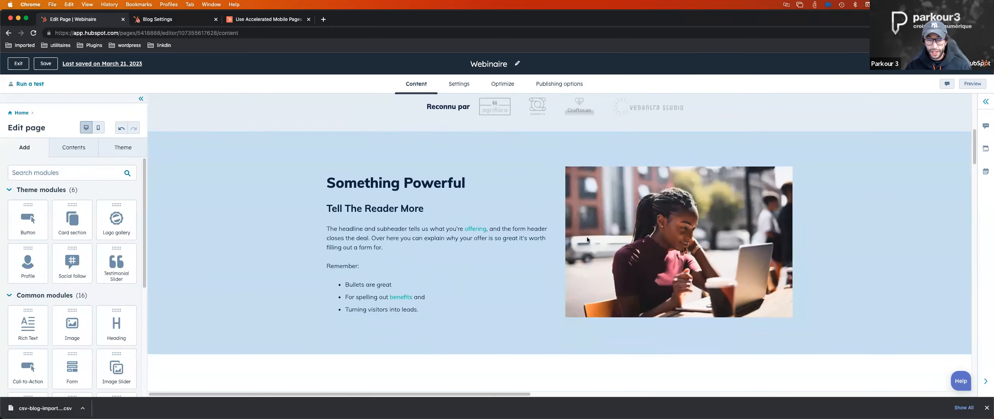
pyautogui.click(643, 243)
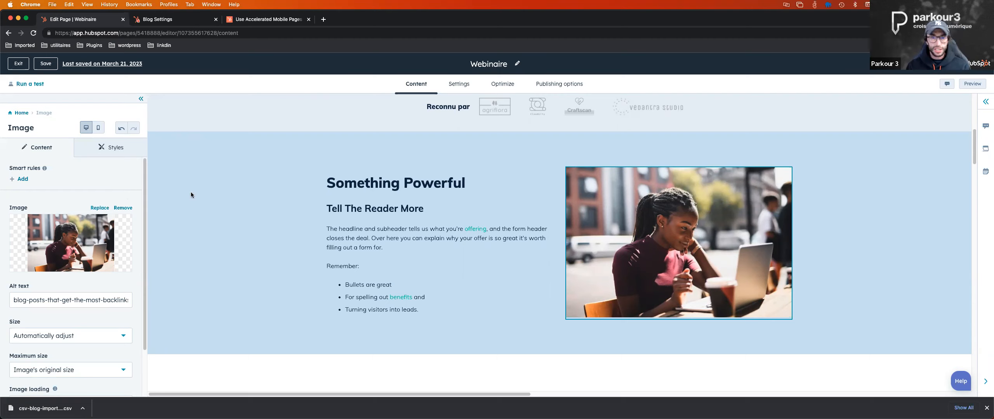
pyautogui.click(24, 180)
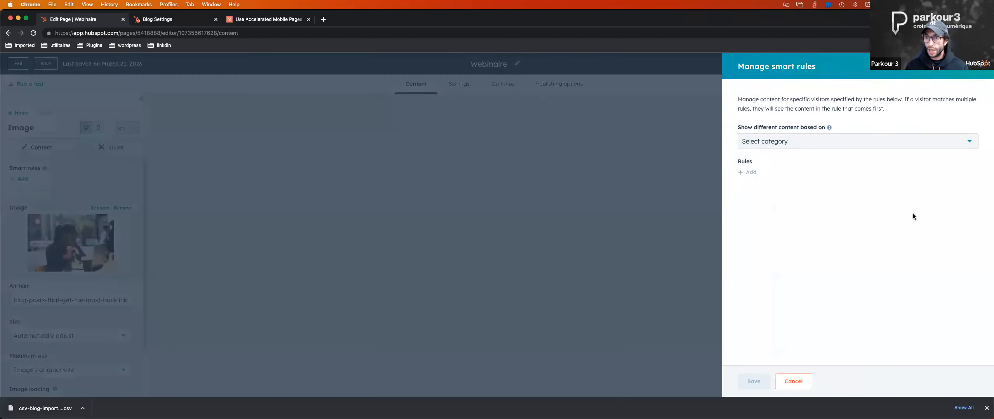
pyautogui.click(846, 145)
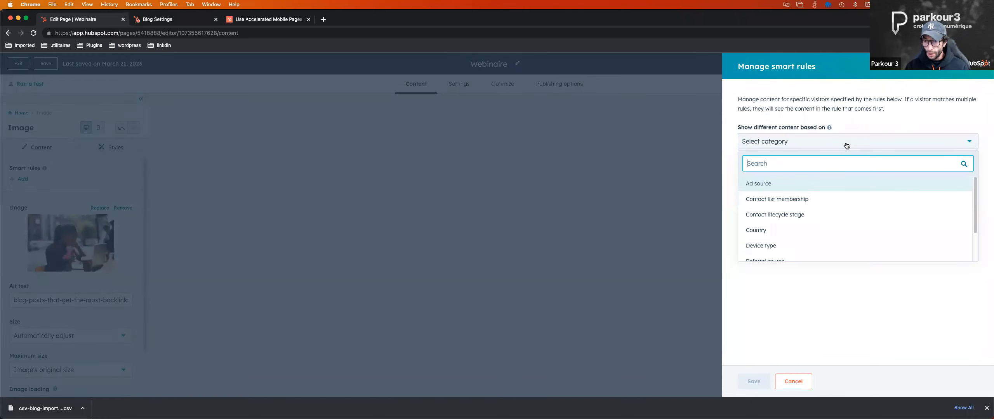
pyautogui.scroll(-2, 847, 194)
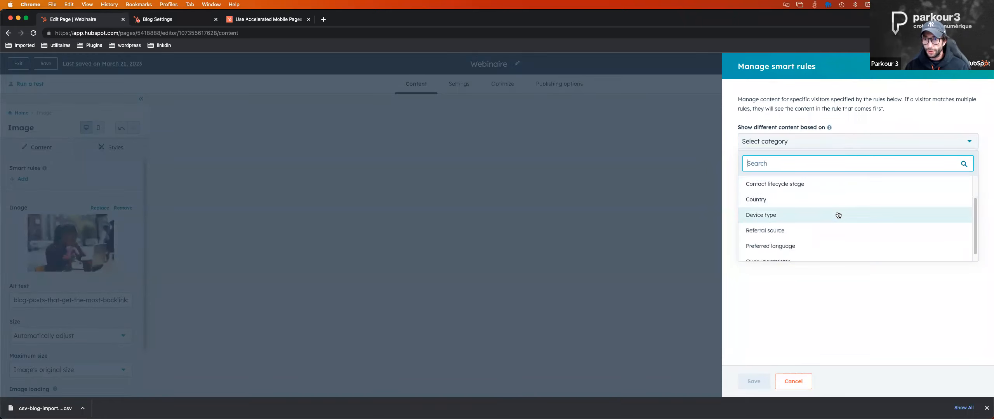
pyautogui.click(837, 215)
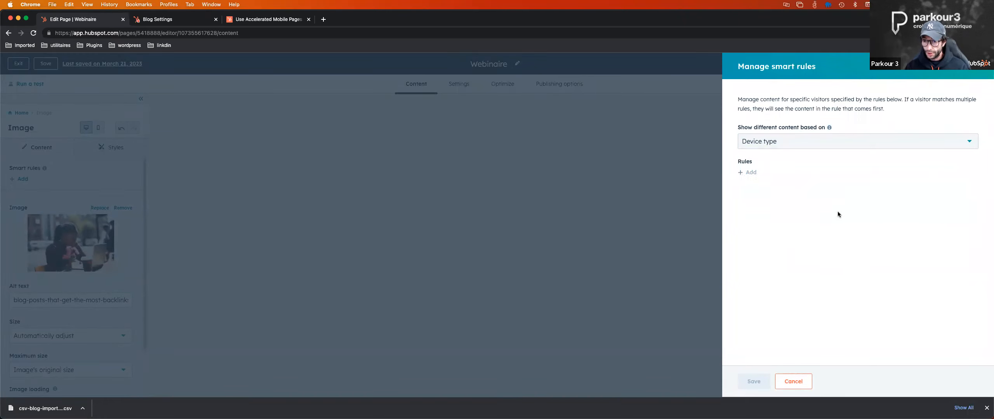
pyautogui.click(751, 173)
pyautogui.click(755, 179)
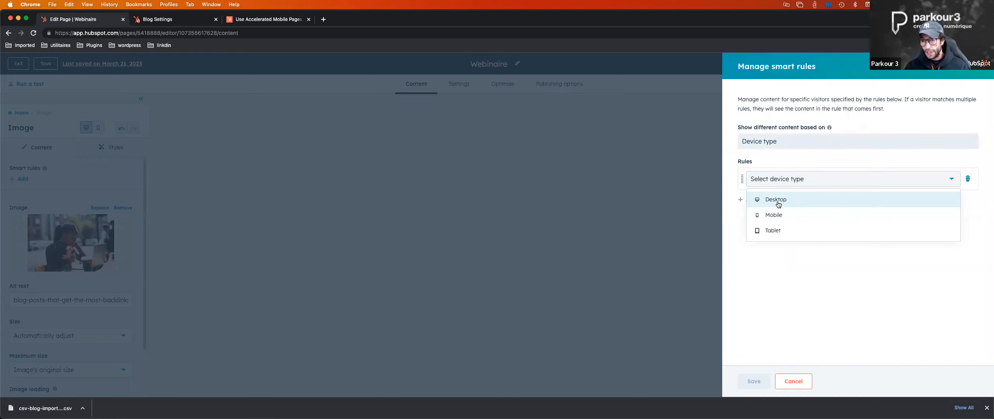
pyautogui.click(777, 220)
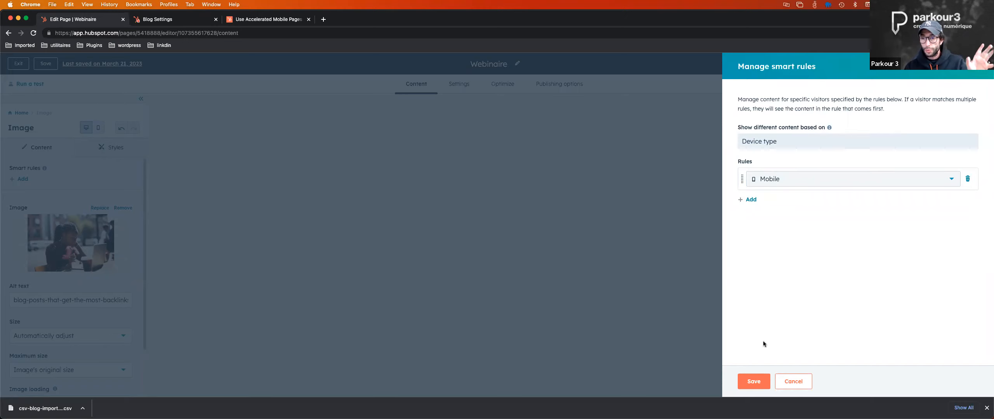
pyautogui.click(754, 381)
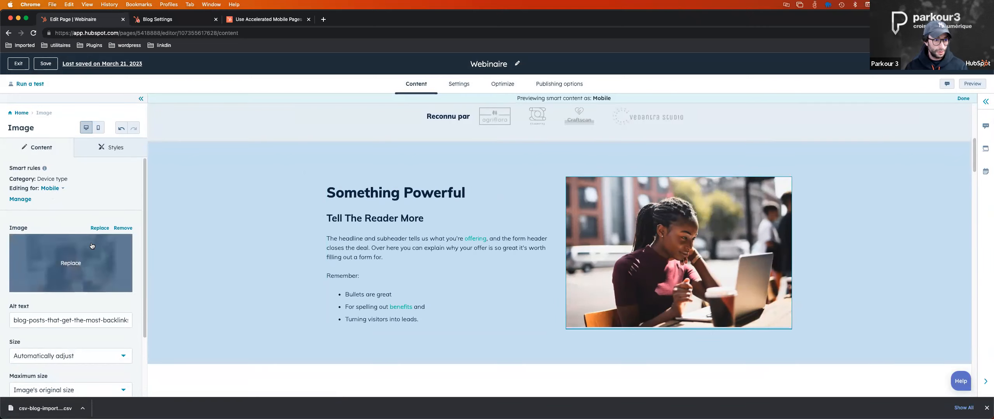
# Step: Replace the Mobile version of the image with the recent photo of the man wearing a headset
pyautogui.click(99, 227)
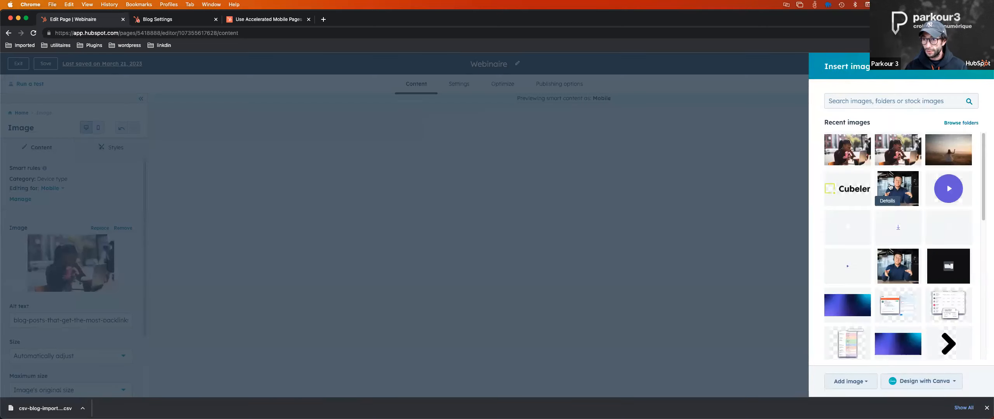
pyautogui.click(889, 183)
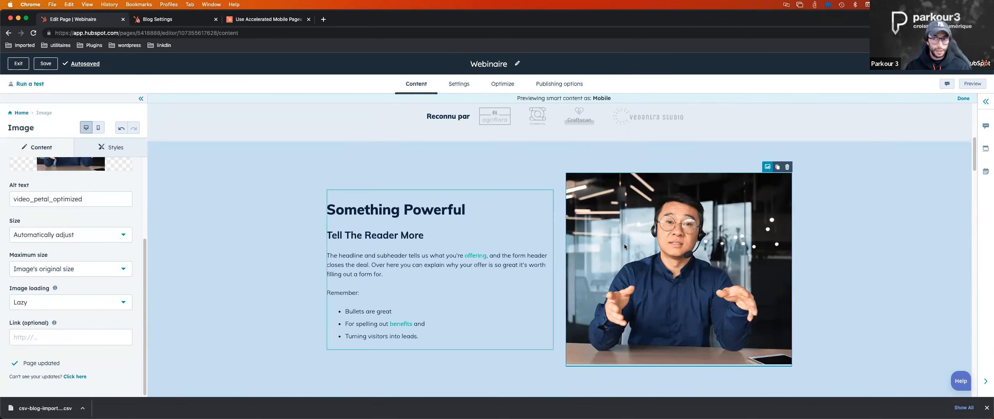
# Step: Preview the page in tablet and phone views, compare the smart image in each, and return to the editor
pyautogui.scroll(4, 859, 177)
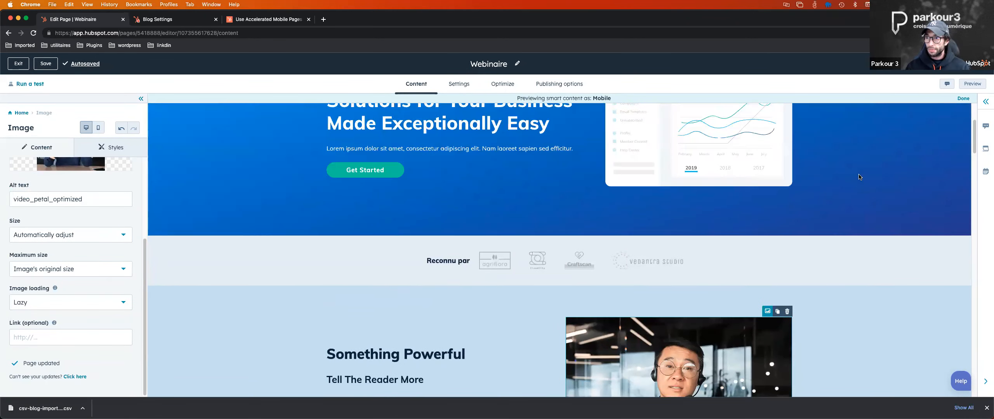
pyautogui.click(972, 85)
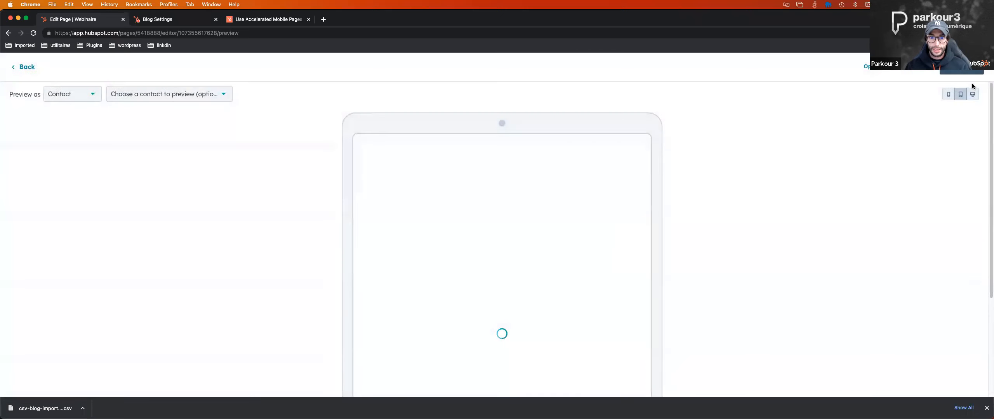
pyautogui.scroll(-3, 594, 224)
pyautogui.scroll(-4, 583, 232)
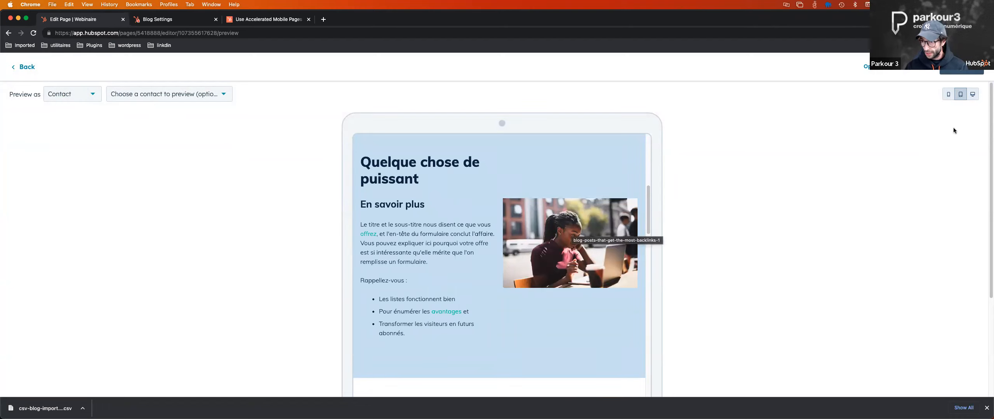
pyautogui.click(949, 94)
pyautogui.scroll(-5, 516, 244)
pyautogui.scroll(-5, 516, 244)
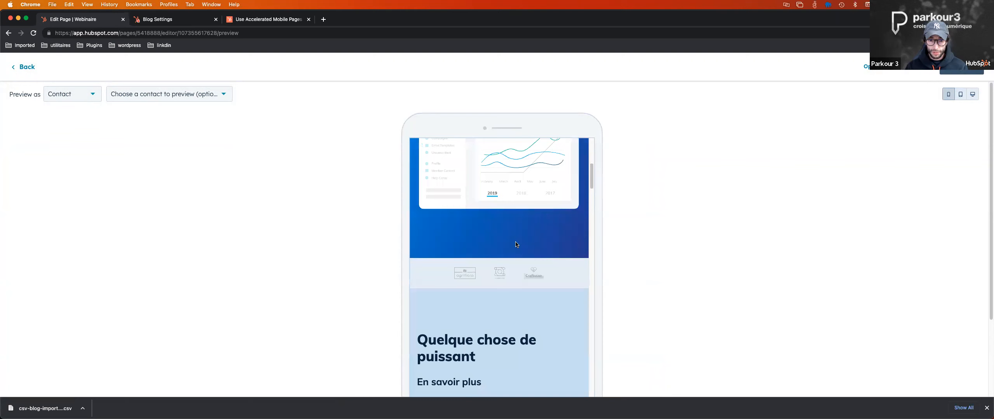
pyautogui.scroll(-4, 516, 244)
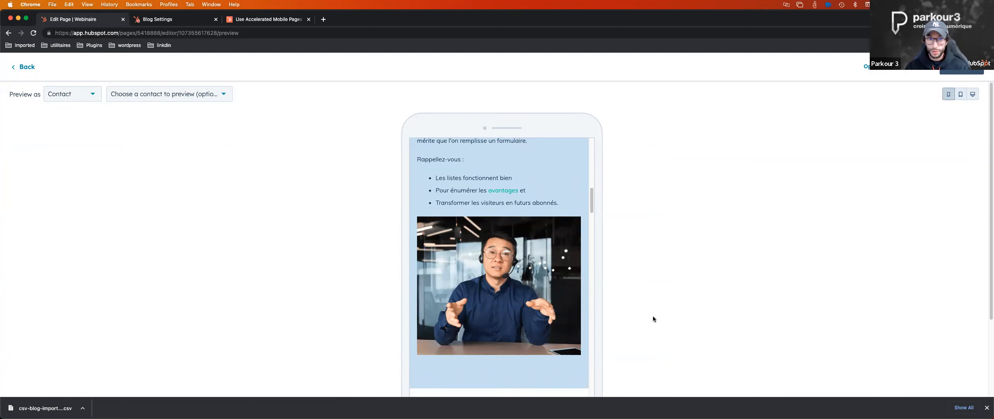
pyautogui.click(30, 68)
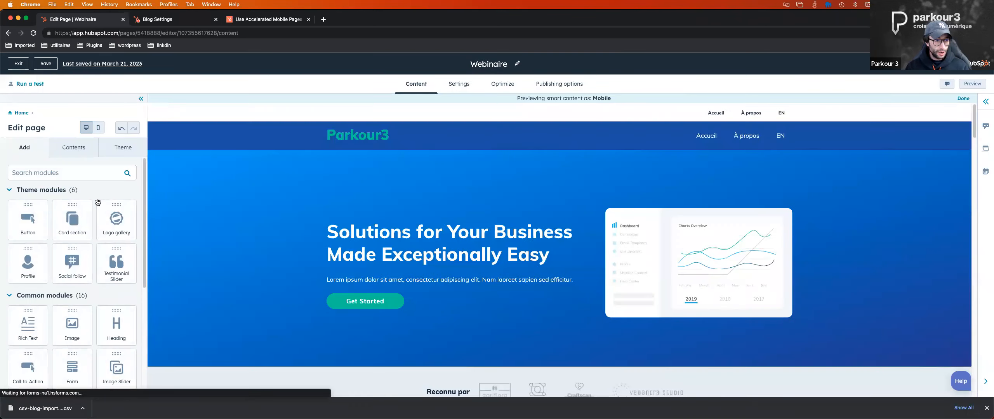
# Step: Delete the Mobile rule of the image beside the "Something Powerful" text and base its smart content on Query parameter
pyautogui.click(588, 271)
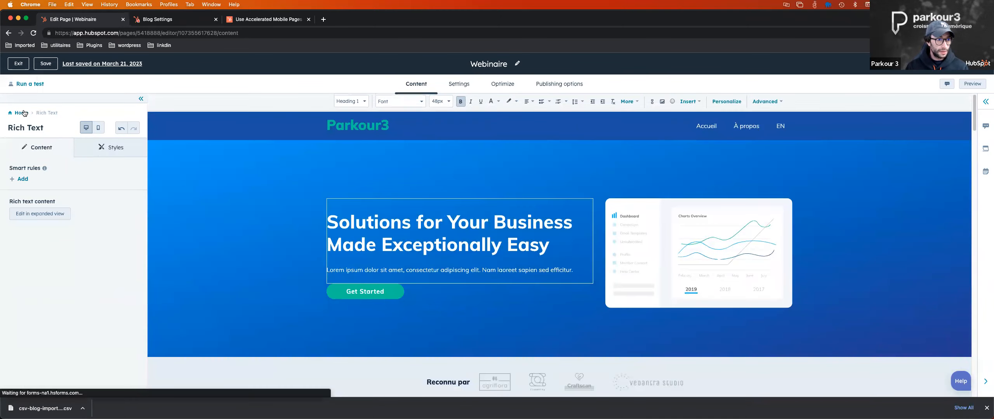
pyautogui.click(22, 113)
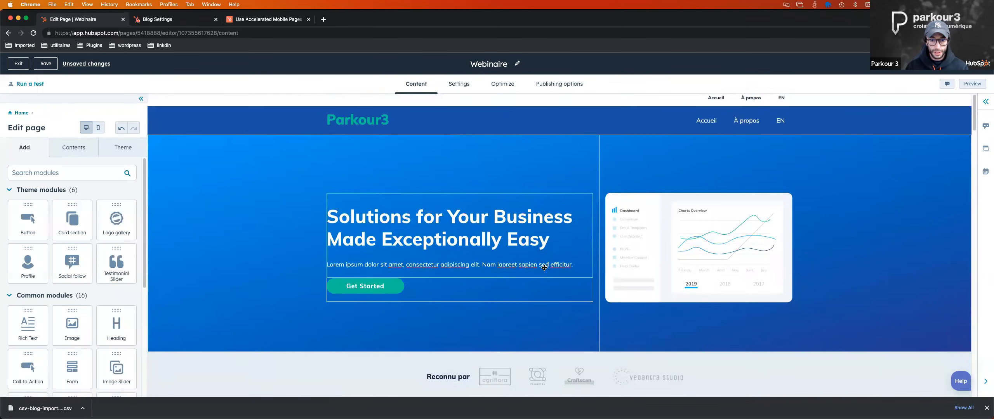
pyautogui.scroll(-5, 544, 268)
pyautogui.click(579, 272)
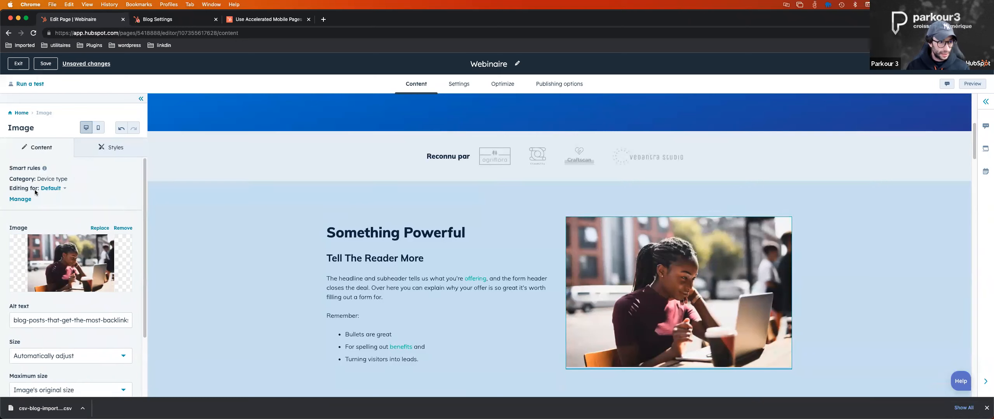
pyautogui.click(29, 199)
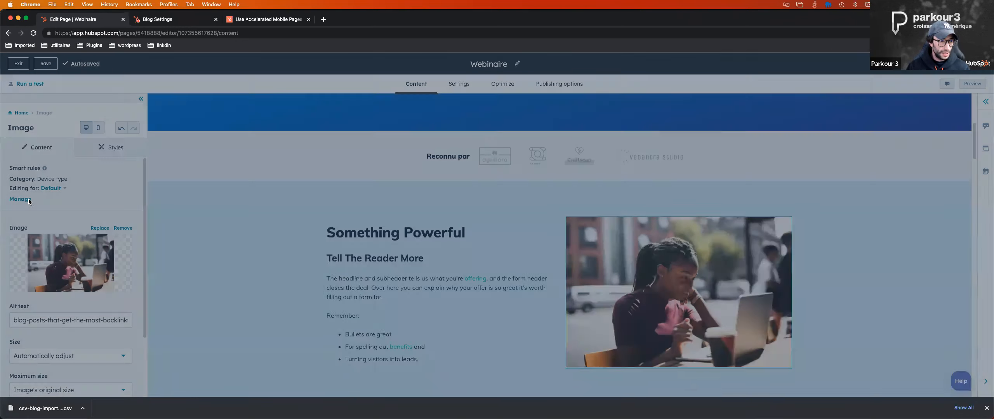
pyautogui.click(967, 179)
pyautogui.click(804, 142)
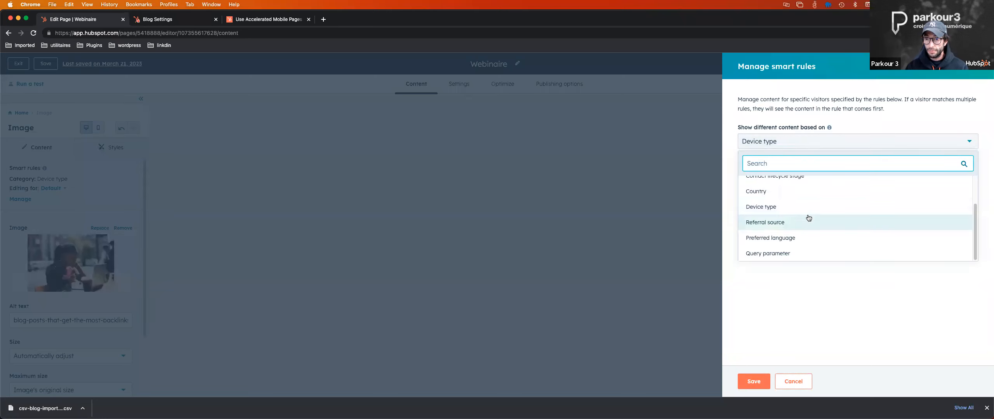
pyautogui.click(789, 253)
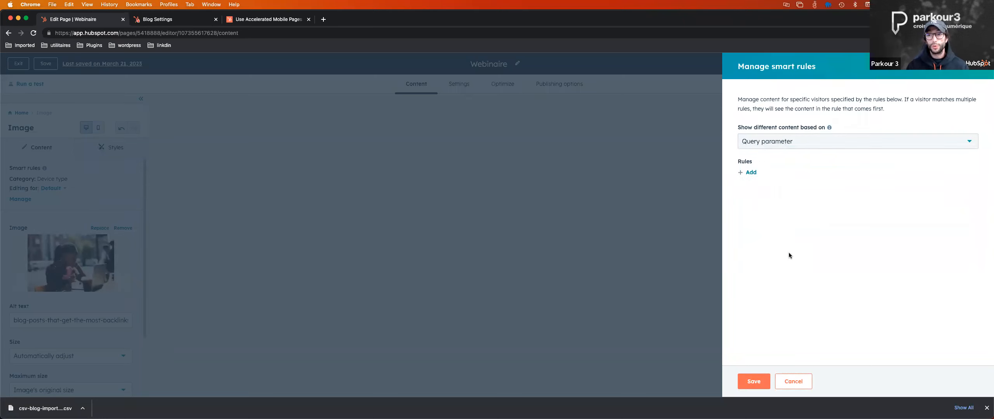
# Step: Add a smart rule for the query parameter "test" with the condition Contains "test" and save it
pyautogui.click(747, 173)
pyautogui.write('test')
pyautogui.click(897, 178)
pyautogui.write('test')
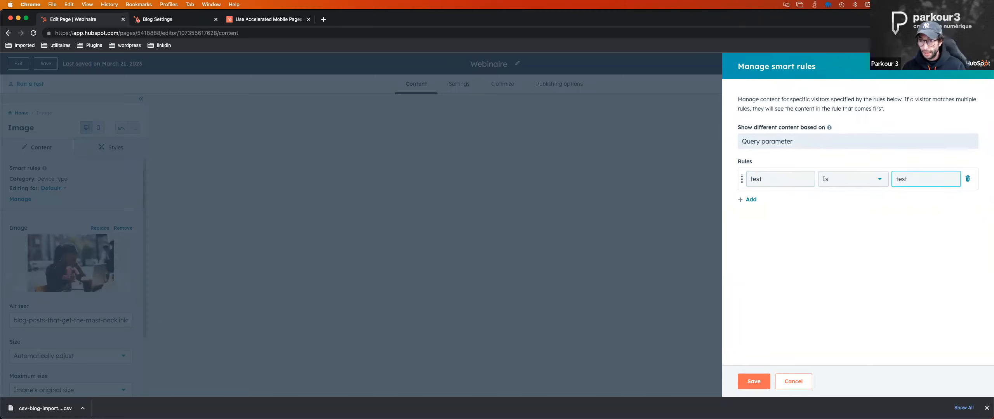
pyautogui.click(848, 180)
pyautogui.click(849, 230)
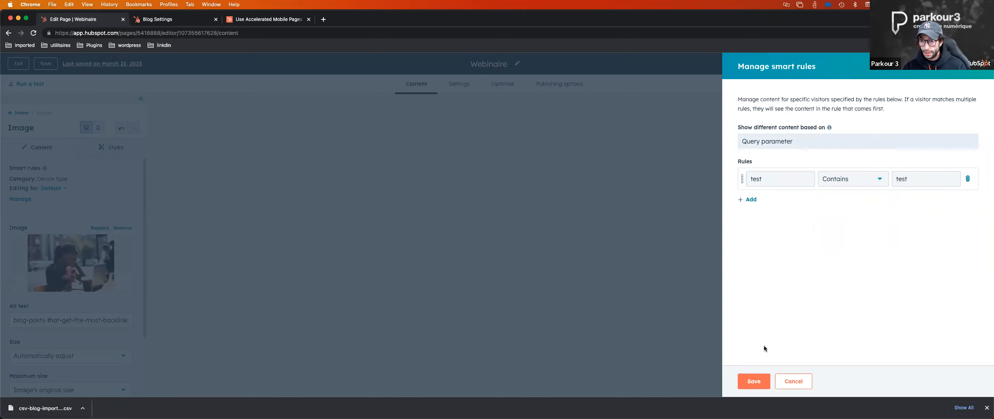
pyautogui.click(751, 381)
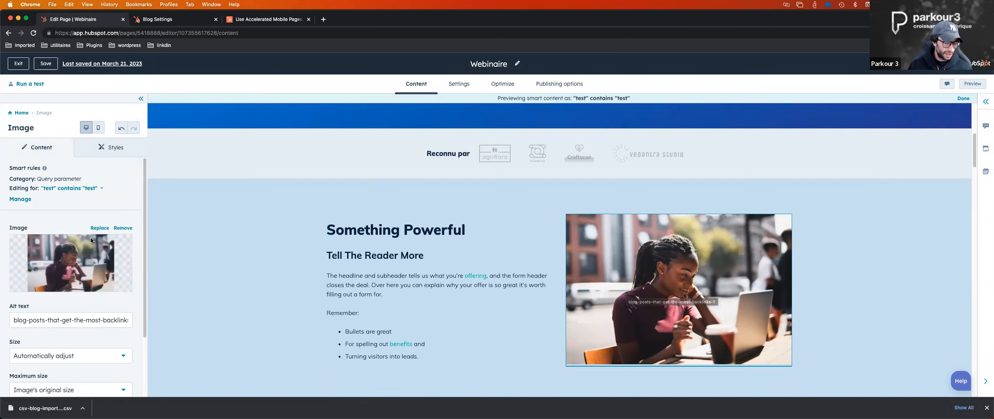
# Step: Replace the image in the "test" contains "test" version with the recent outdoor group photo
pyautogui.click(99, 229)
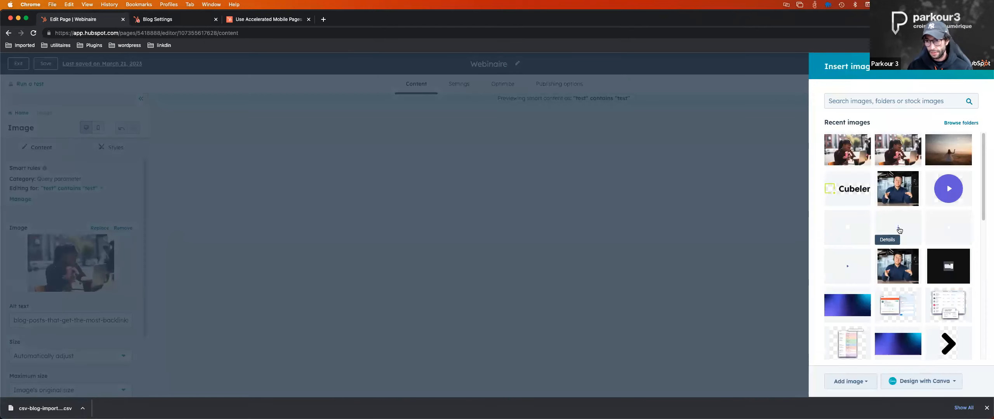
pyautogui.click(897, 194)
pyautogui.click(826, 66)
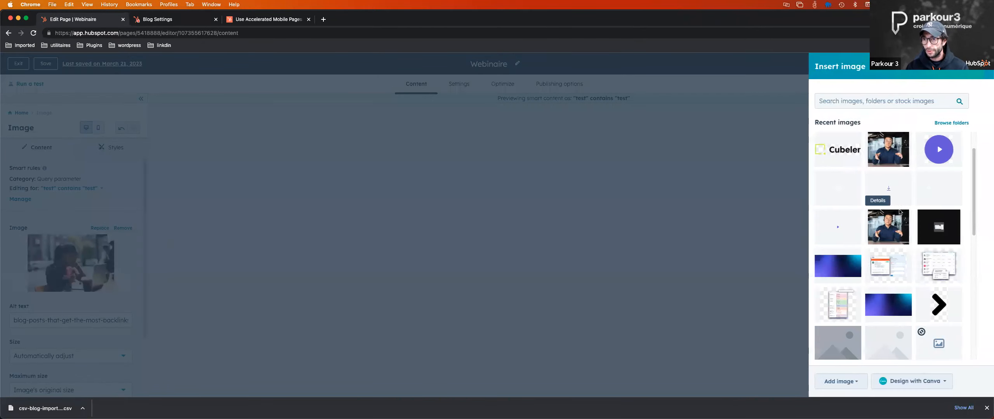
pyautogui.scroll(-3, 910, 288)
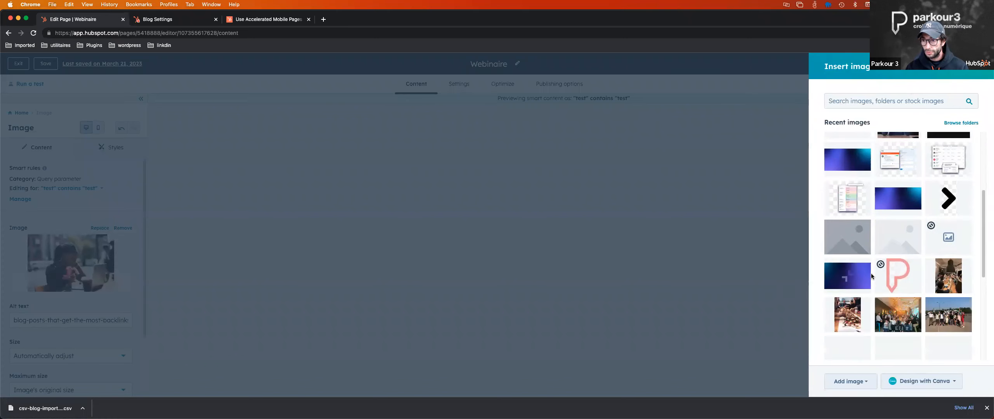
pyautogui.click(948, 300)
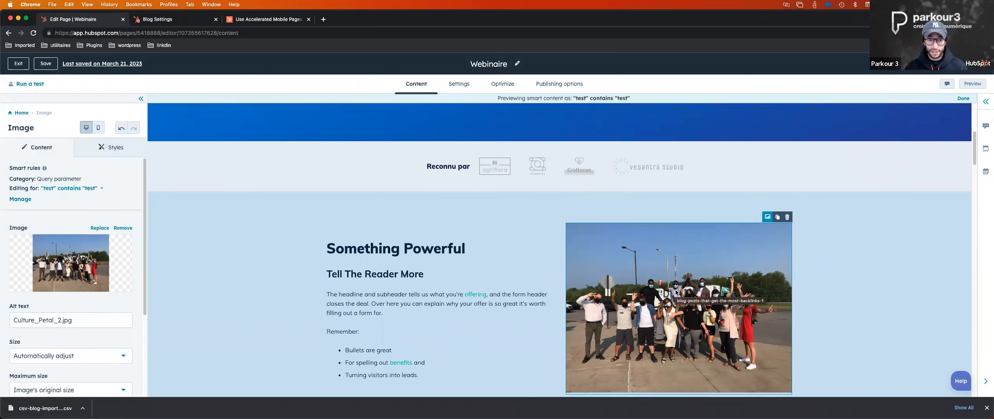
# Step: Preview the page in a separate browser tab and look at the smart image without a query parameter
pyautogui.moveTo(971, 64)
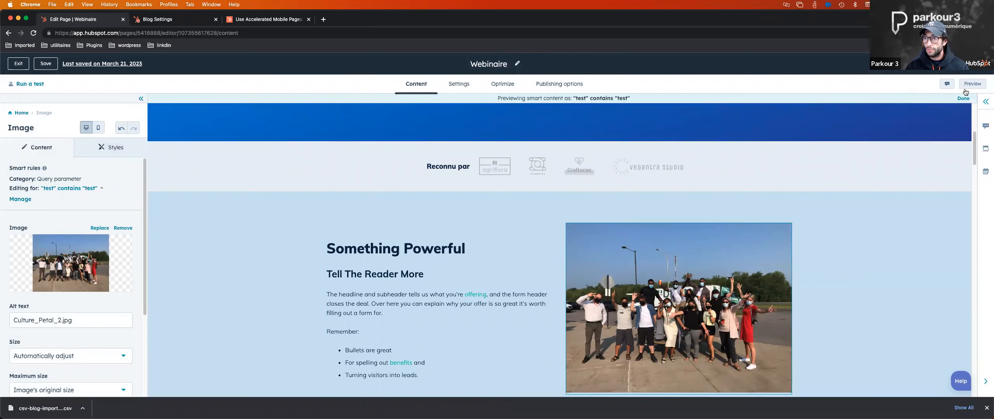
pyautogui.click(971, 86)
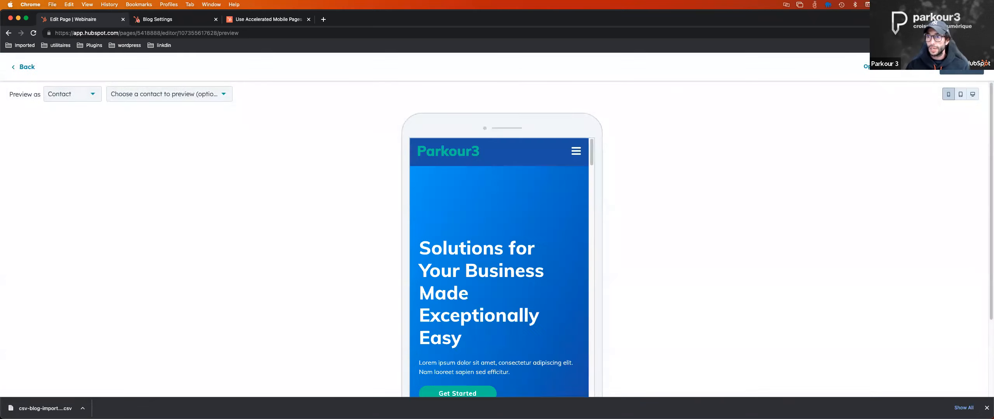
pyautogui.click(896, 67)
pyautogui.scroll(-1, 504, 169)
pyautogui.scroll(-4, 504, 170)
# Step: Append ?test=test to the preview page's URL, load it and check the smart image
pyautogui.click(273, 33)
pyautogui.click(286, 33)
pyautogui.write('?te')
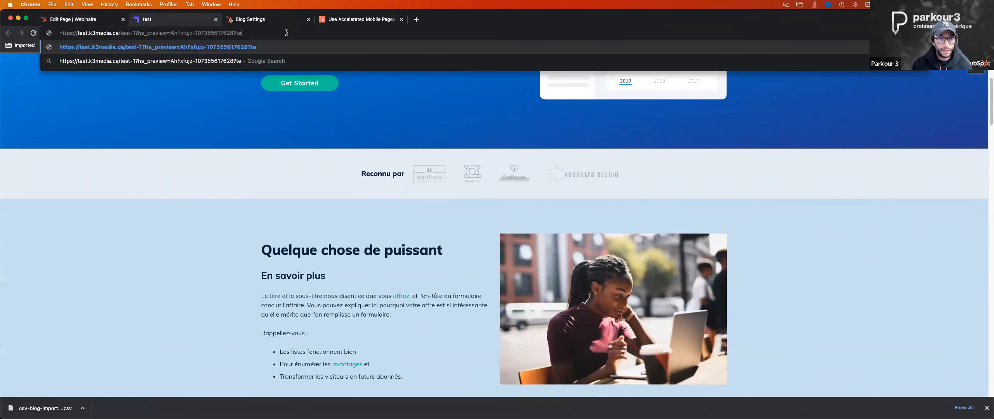
pyautogui.write('st=test')
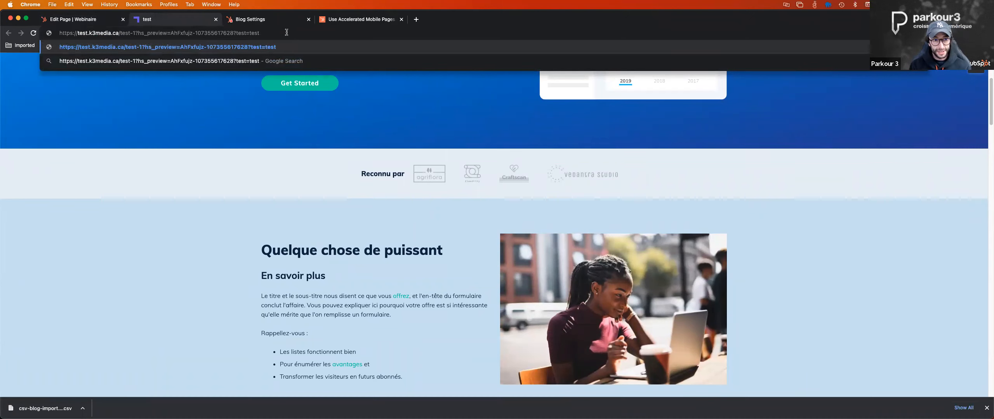
pyautogui.press('Return')
pyautogui.scroll(-4, 391, 129)
# Step: Examine the query string in the preview URL and load the page again
pyautogui.click(229, 33)
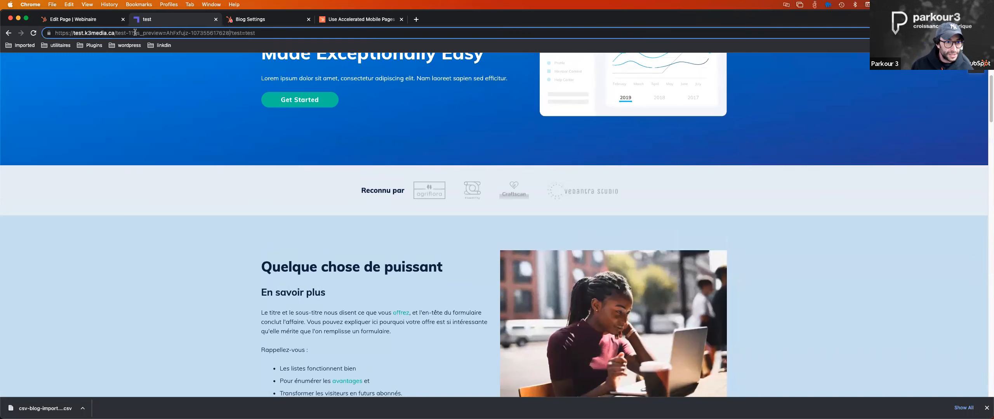
pyautogui.moveTo(134, 33)
pyautogui.mouseDown()
pyautogui.moveTo(285, 41)
pyautogui.moveTo(289, 33)
pyautogui.moveTo(136, 32)
pyautogui.mouseUp()
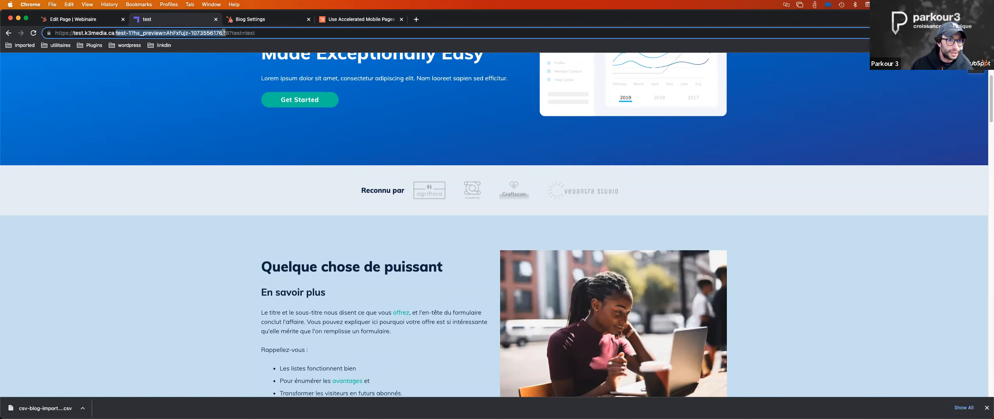
pyautogui.click(267, 32)
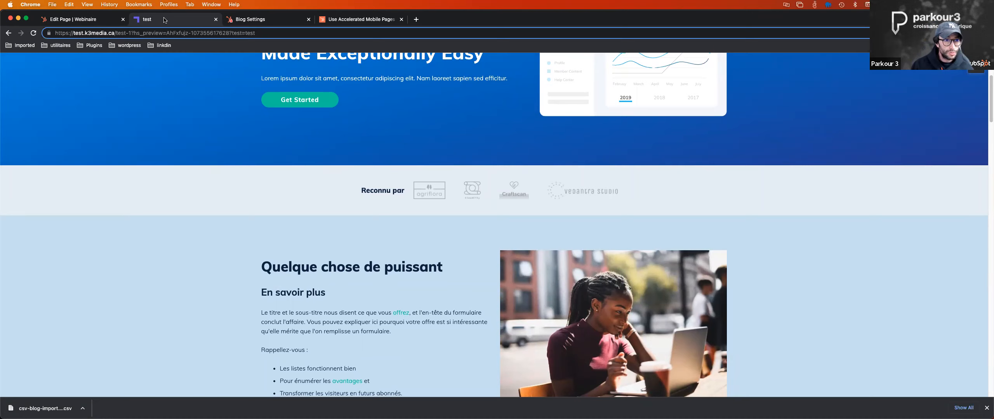
pyautogui.press('Return')
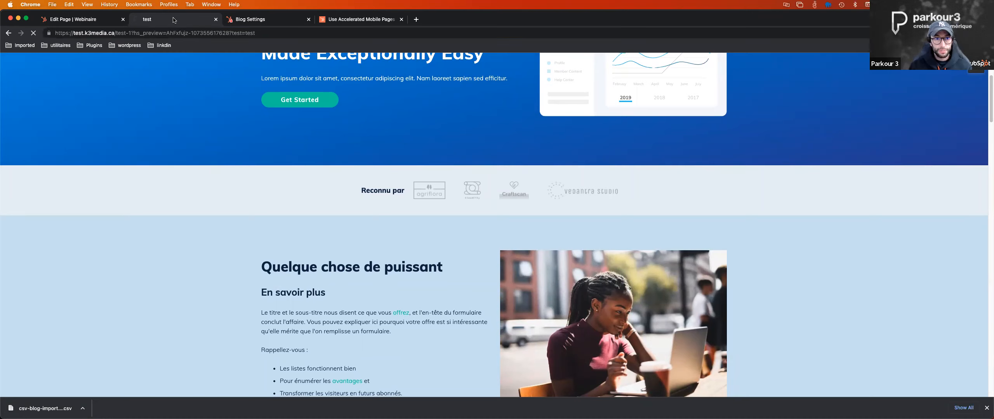
# Step: Return from the preview to the page editor and inspect the "Something Powerful" section with its smart image
pyautogui.click(92, 18)
pyautogui.click(27, 67)
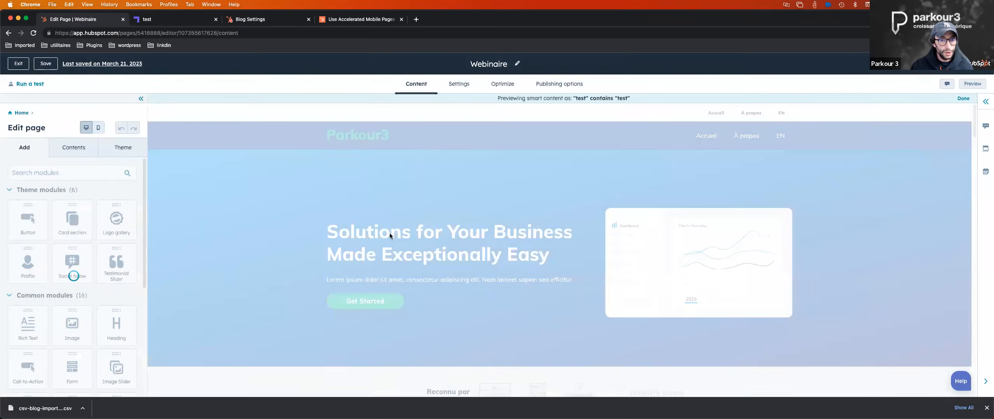
pyautogui.scroll(-7, 616, 279)
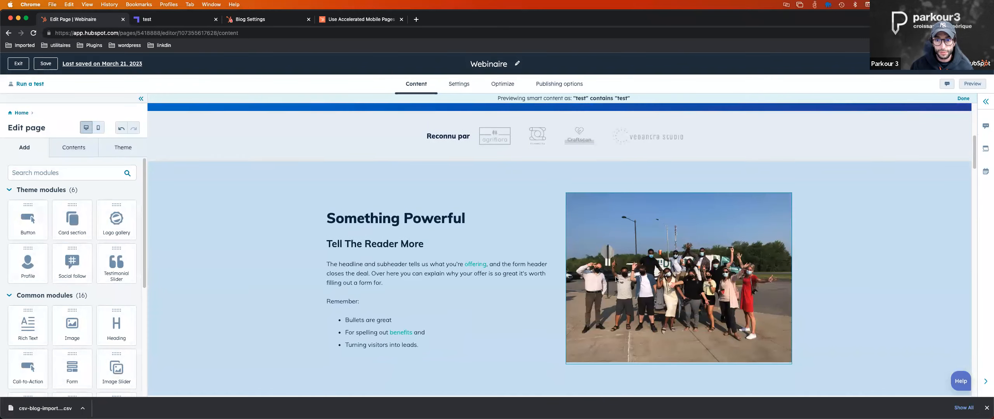
pyautogui.click(543, 245)
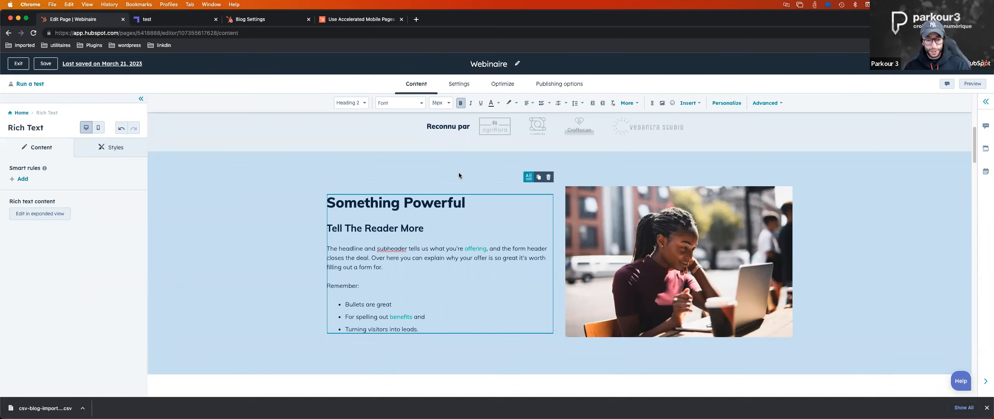
# Step: Switch to the presentation and advance through the "Des outils SEO bien sympathiques" slide
pyautogui.hotkey('ctrl', 'Up')
pyautogui.click(542, 19)
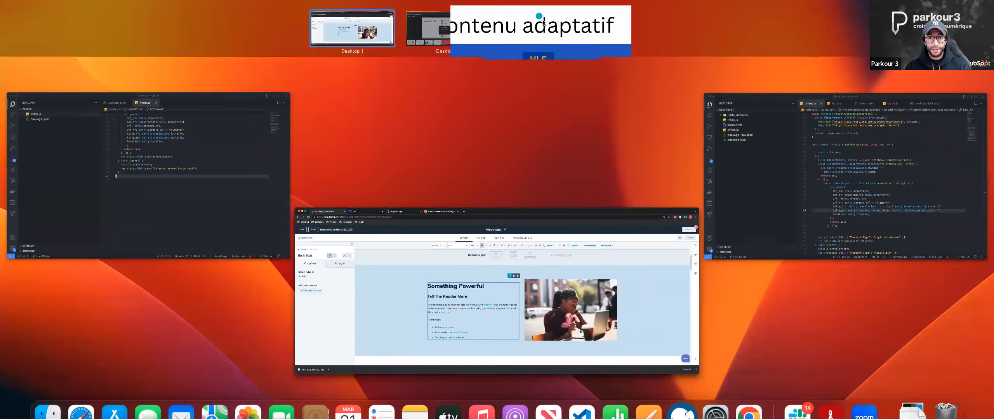
pyautogui.click(543, 20)
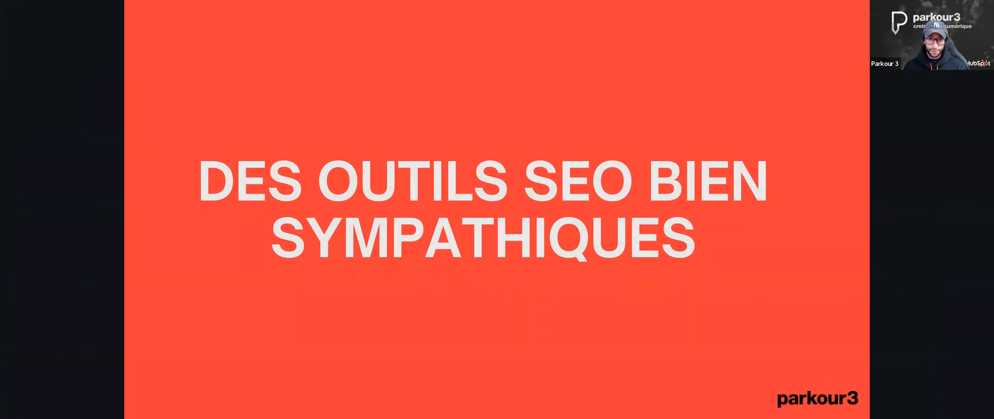
pyautogui.press('Right')
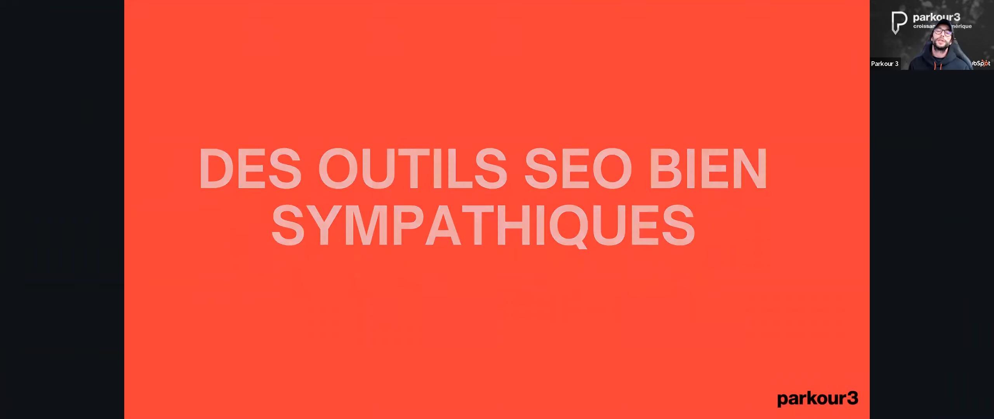
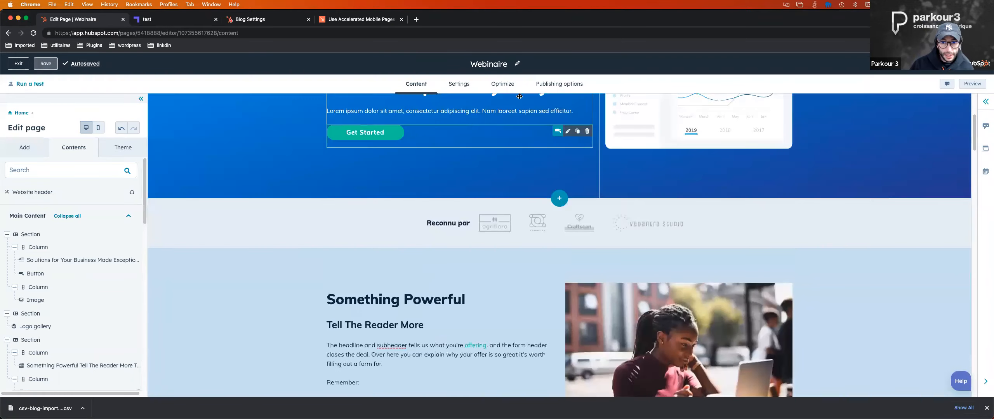
# Step: Open the page's Optimize recommendations, look over the page content and collapse the Meta description section
pyautogui.click(459, 84)
pyautogui.click(502, 84)
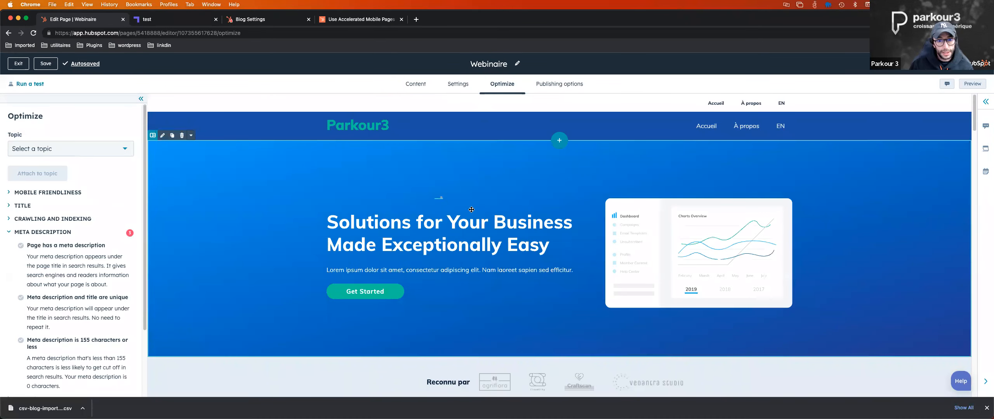
pyautogui.scroll(-12, 526, 195)
pyautogui.scroll(-4, 613, 252)
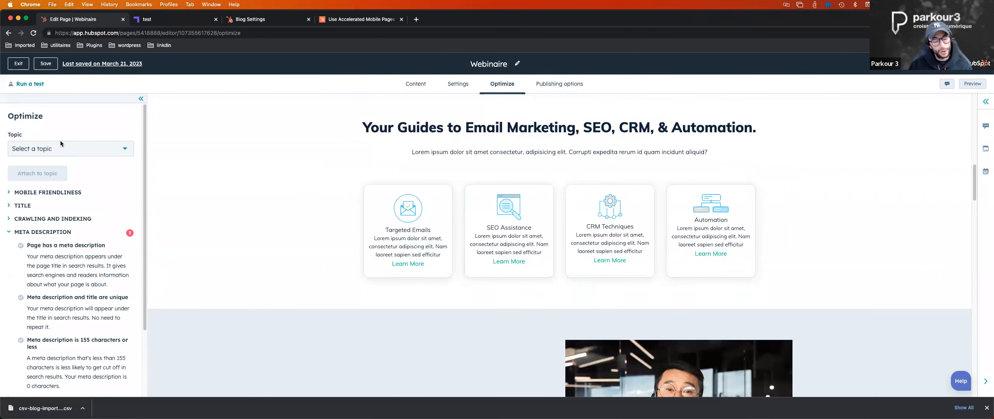
pyautogui.click(6, 232)
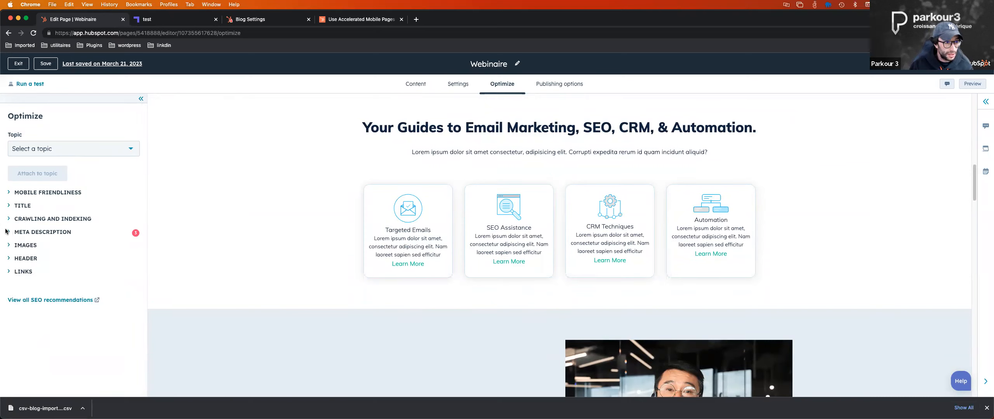
# Step: Review the SEO recommendations for Mobile friendliness, Title, and Crawling and indexing
pyautogui.click(10, 194)
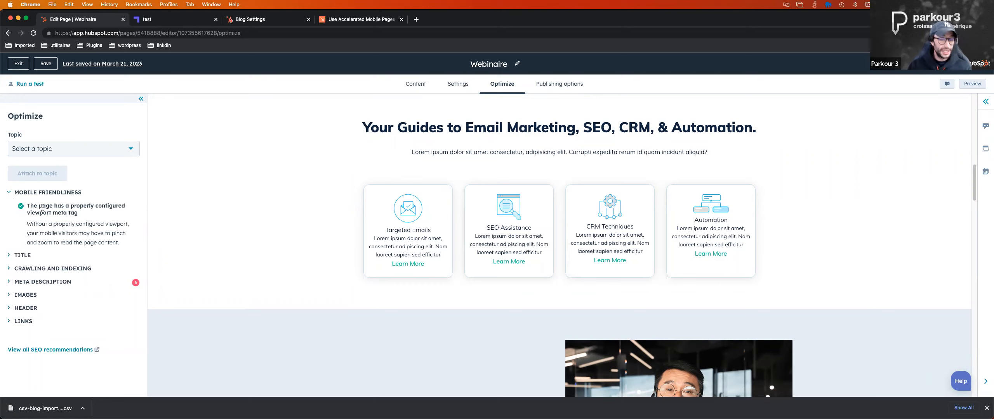
pyautogui.click(11, 255)
pyautogui.scroll(-3, 60, 263)
pyautogui.click(31, 288)
pyautogui.scroll(-2, 46, 257)
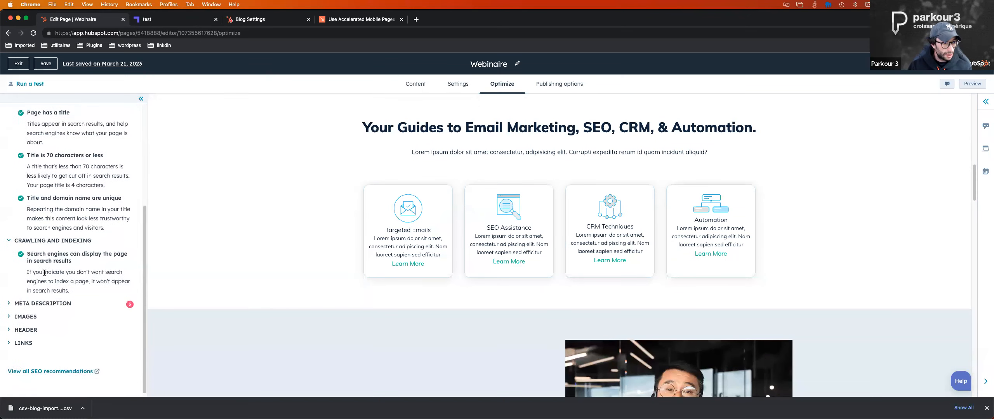
# Step: Review the SEO recommendations for Meta description, Images and Header
pyautogui.click(14, 302)
pyautogui.scroll(-3, 48, 205)
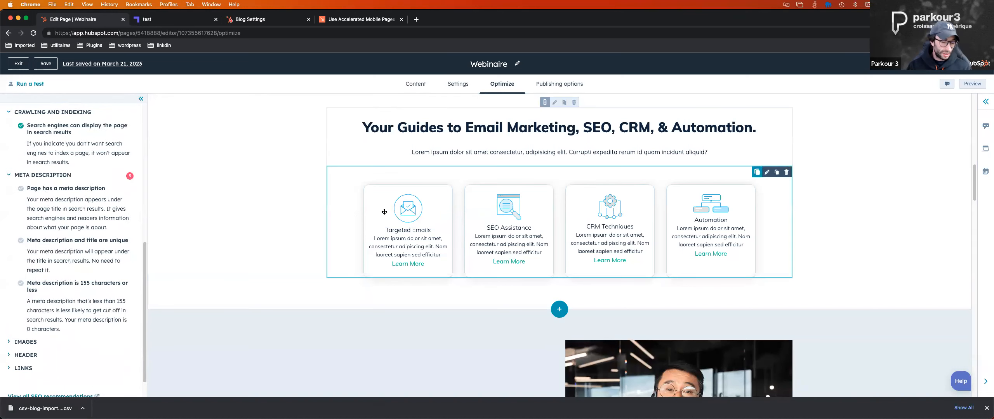
pyautogui.click(26, 341)
pyautogui.scroll(-4, 27, 322)
pyautogui.click(23, 328)
pyautogui.scroll(-2, 24, 338)
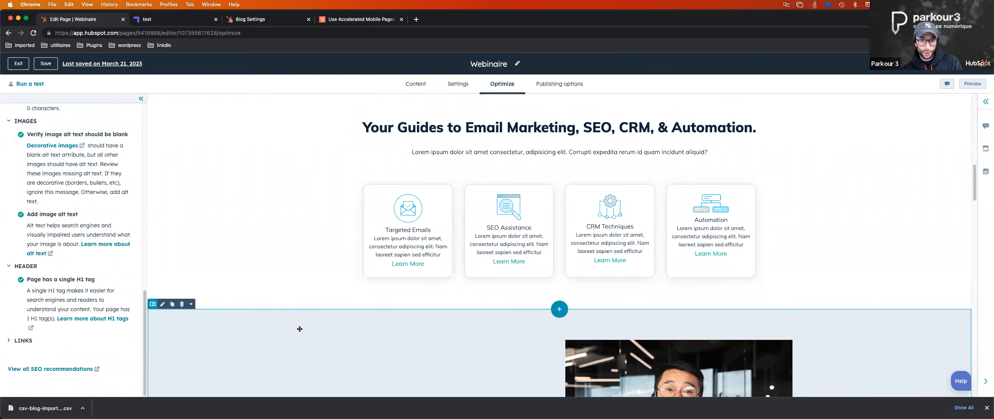
# Step: Switch to the presentation and advance through the "La gestion des formulaires ? Extatique" slide
pyautogui.hotkey('ctrl', 'Up')
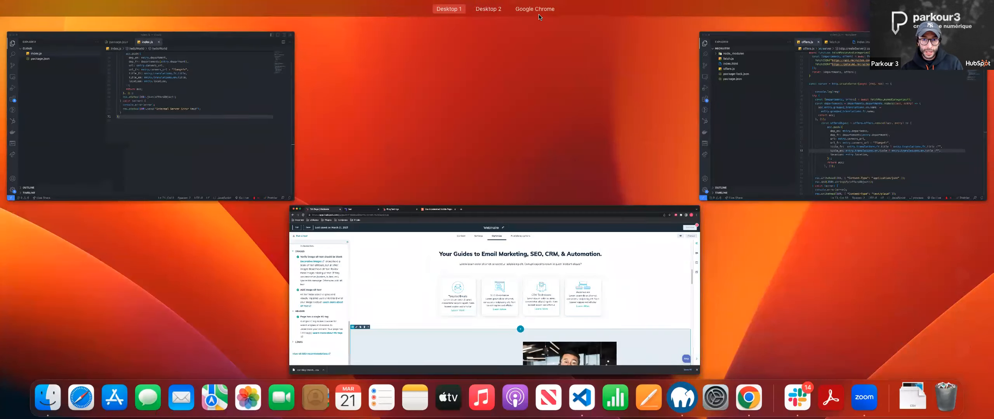
pyautogui.click(540, 20)
pyautogui.click(540, 19)
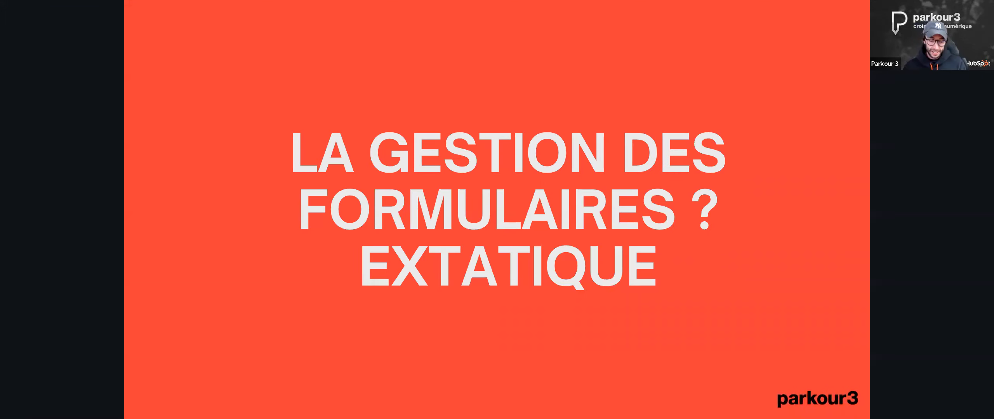
pyautogui.press('Right')
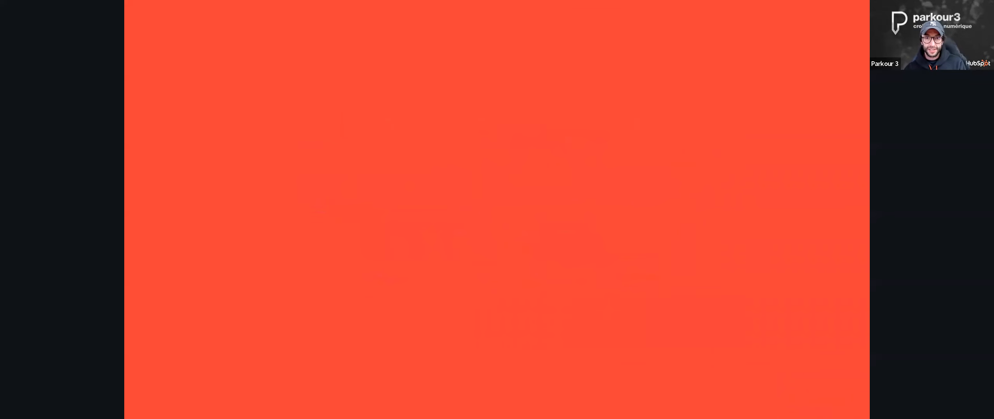
# Step: Return to HubSpot in the browser, exit the Webinaire page editor and open the Forms management page
pyautogui.hotkey('ctrl', 'Up')
pyautogui.click(422, 39)
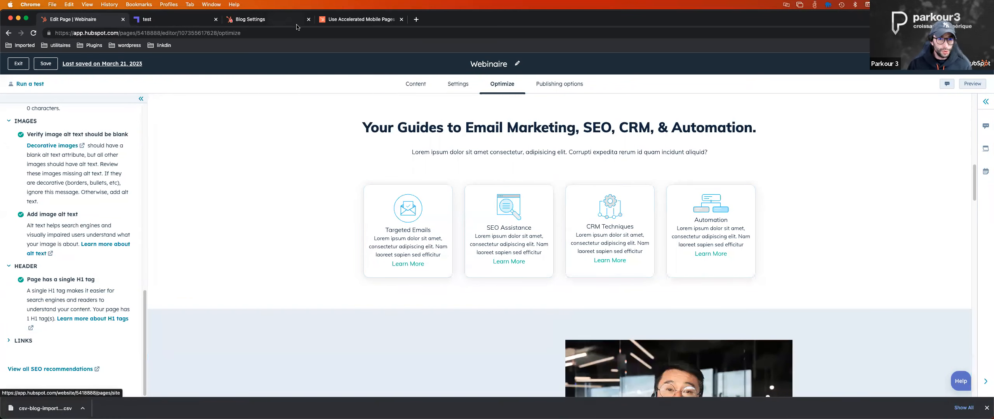
pyautogui.click(19, 63)
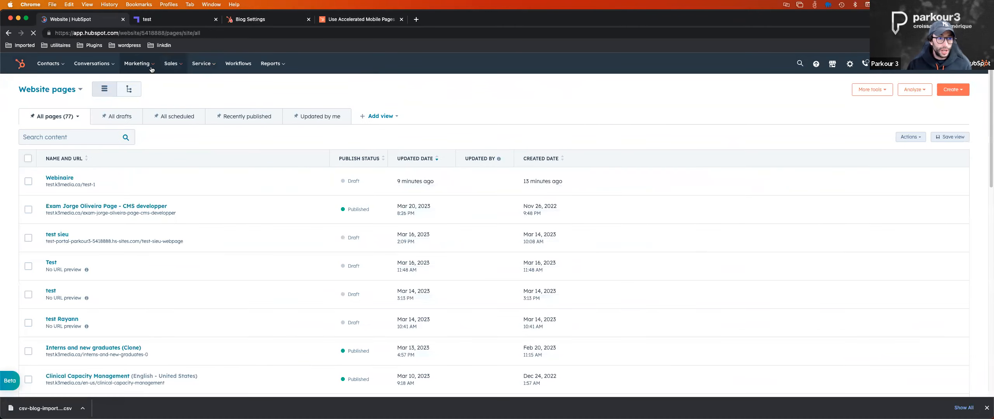
pyautogui.click(144, 67)
pyautogui.moveTo(148, 196)
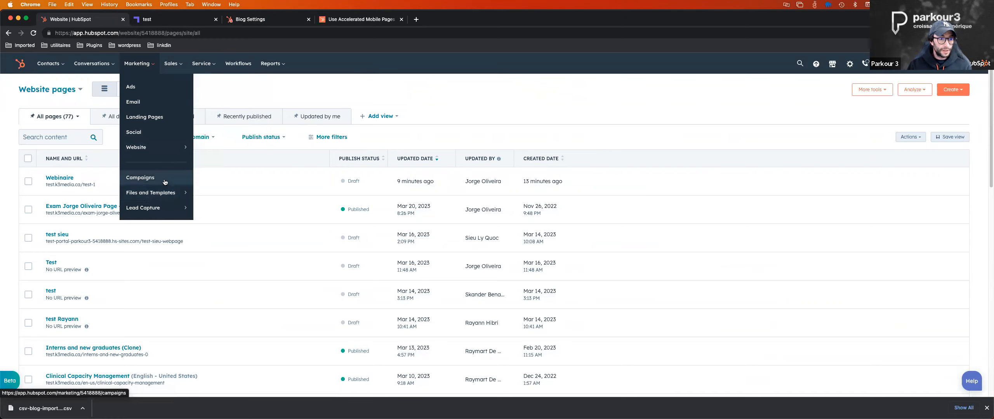
pyautogui.moveTo(161, 154)
pyautogui.moveTo(163, 208)
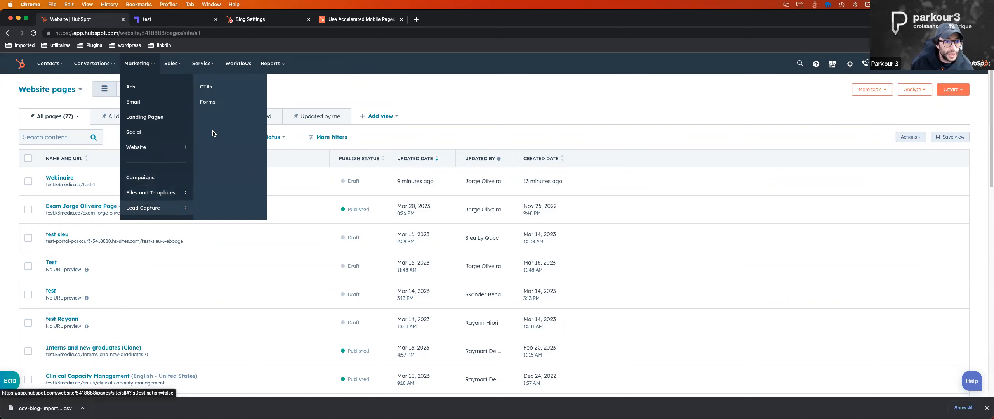
pyautogui.click(212, 103)
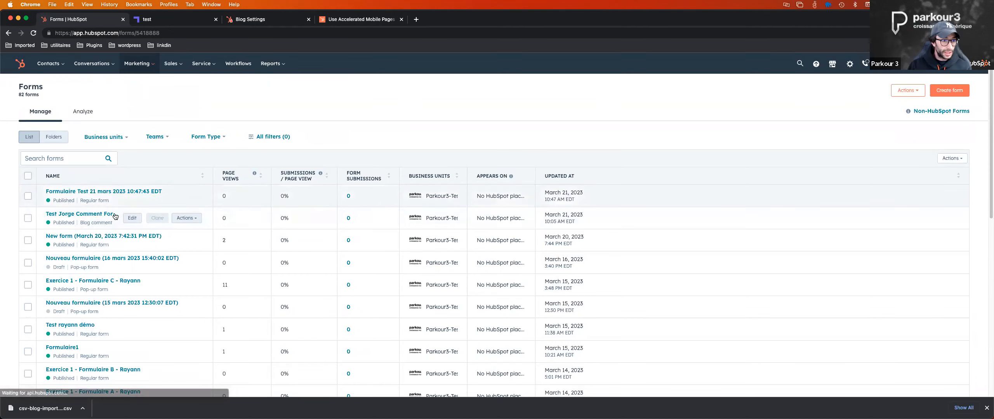
# Step: Create a new embedded form from the blank template
pyautogui.click(941, 93)
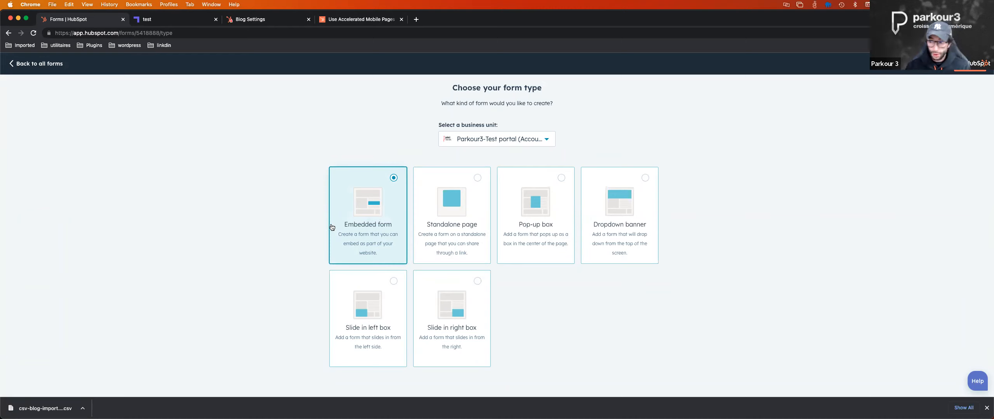
pyautogui.click(969, 64)
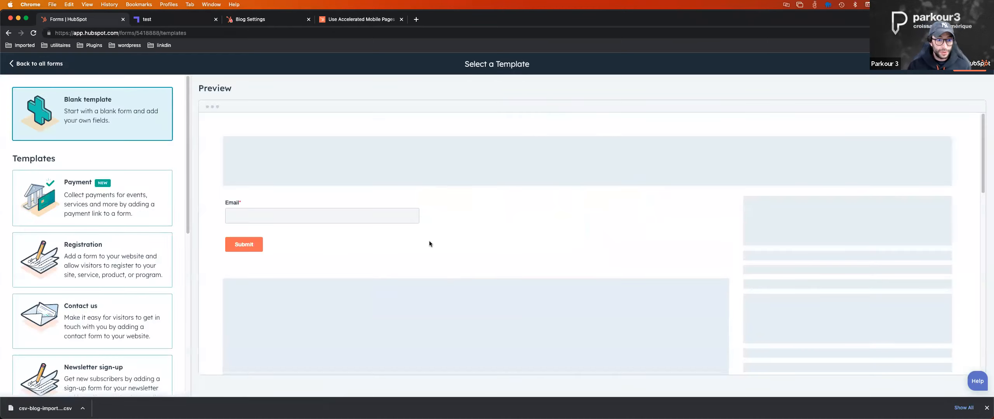
pyautogui.click(963, 72)
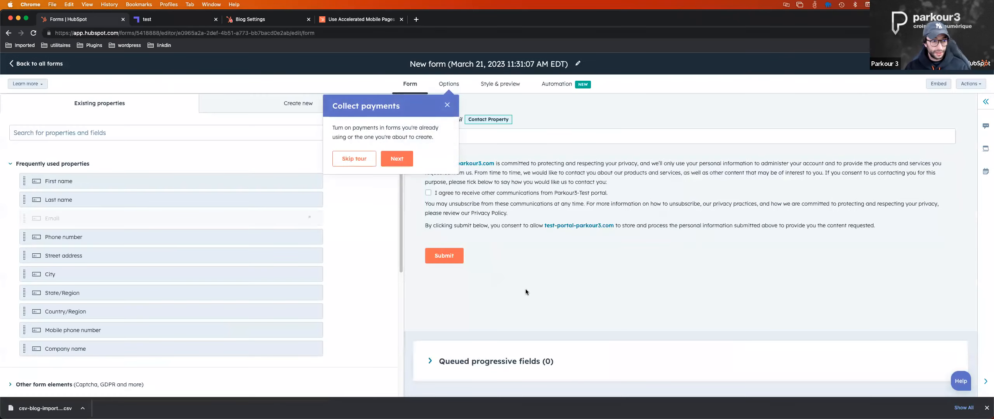
# Step: Dismiss the payments tour and add the First name and Last name properties to the form below the Email field
pyautogui.click(446, 105)
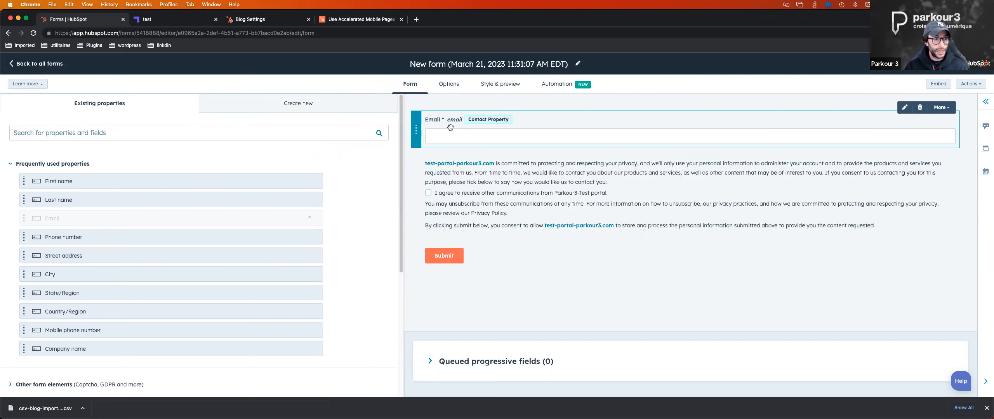
pyautogui.moveTo(54, 181); pyautogui.dragTo(431, 155)
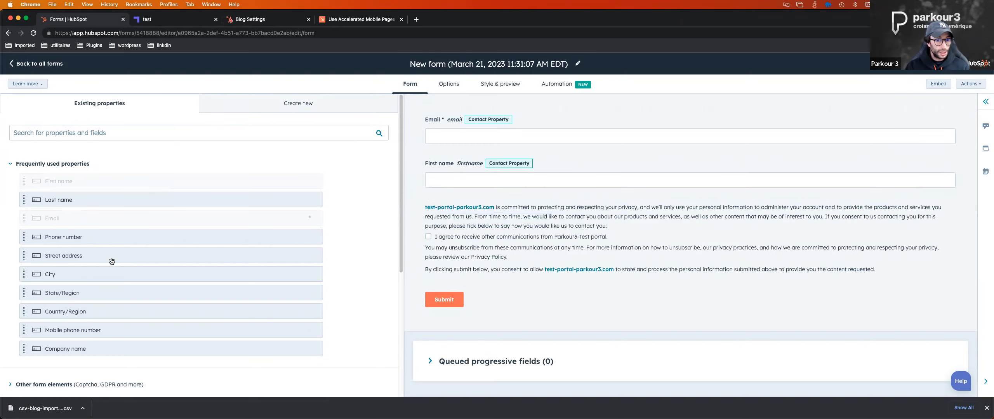
pyautogui.moveTo(62, 200); pyautogui.dragTo(467, 189)
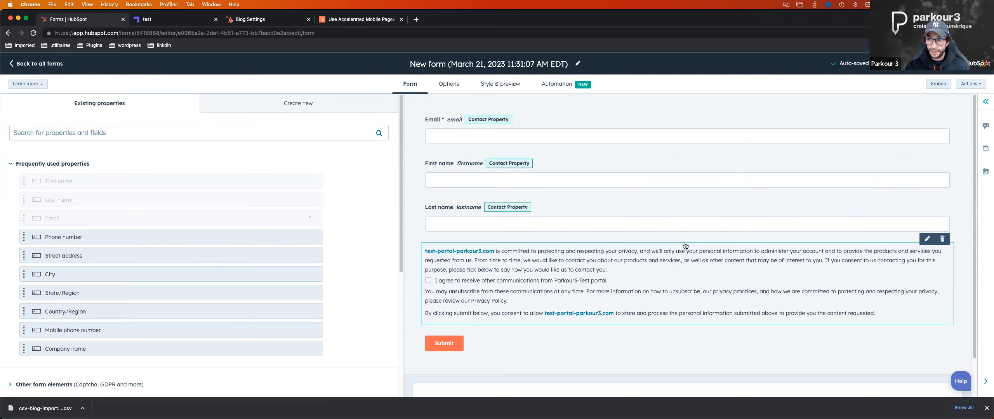
# Step: View the form as a visitor on its standalone page, return to the form editor and close the View form dialog
pyautogui.click(969, 83)
pyautogui.click(920, 102)
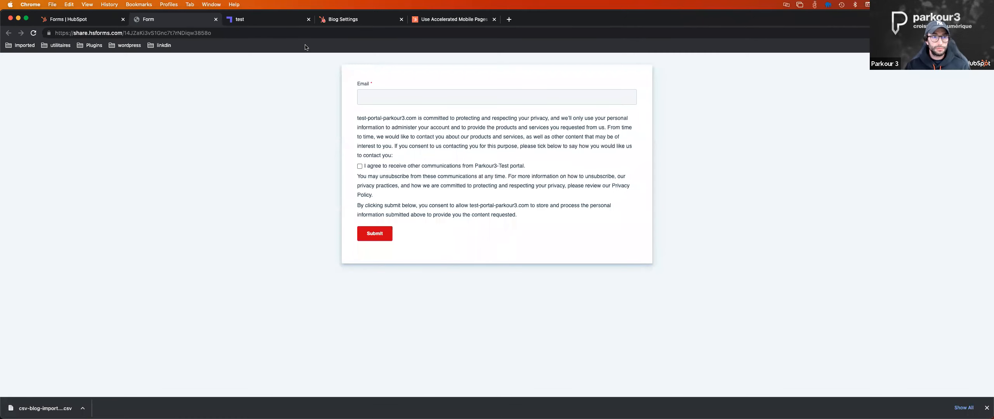
pyautogui.click(361, 24)
pyautogui.click(450, 19)
pyautogui.click(268, 19)
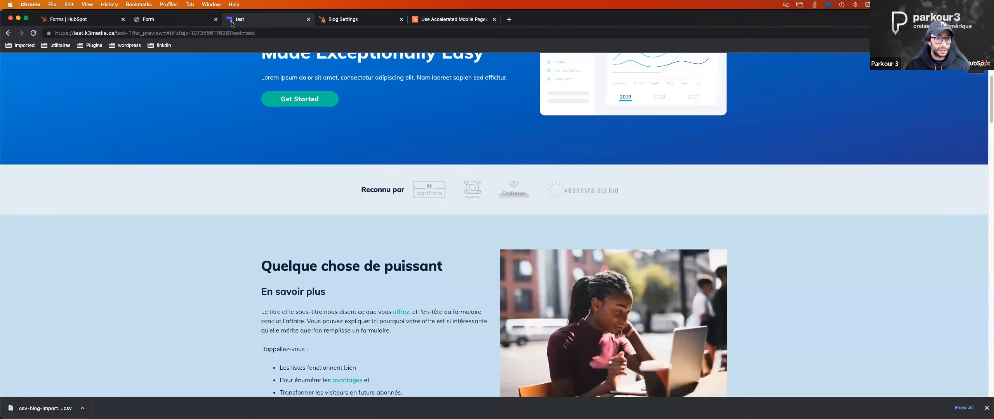
pyautogui.click(176, 20)
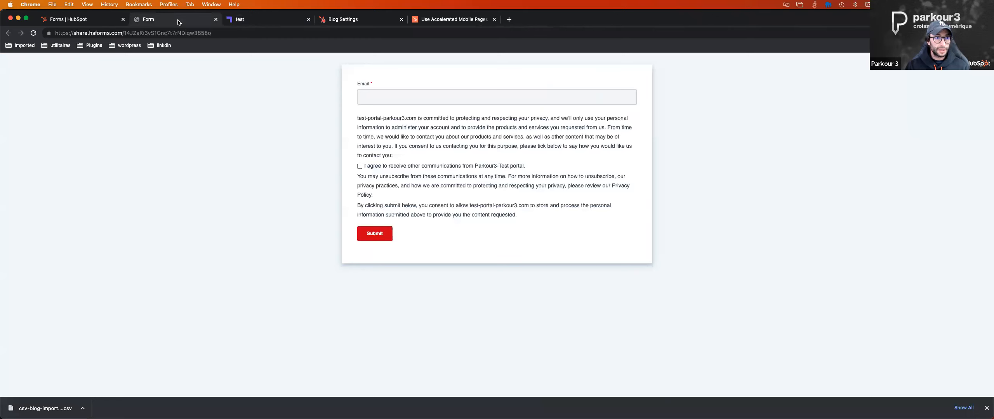
pyautogui.click(87, 19)
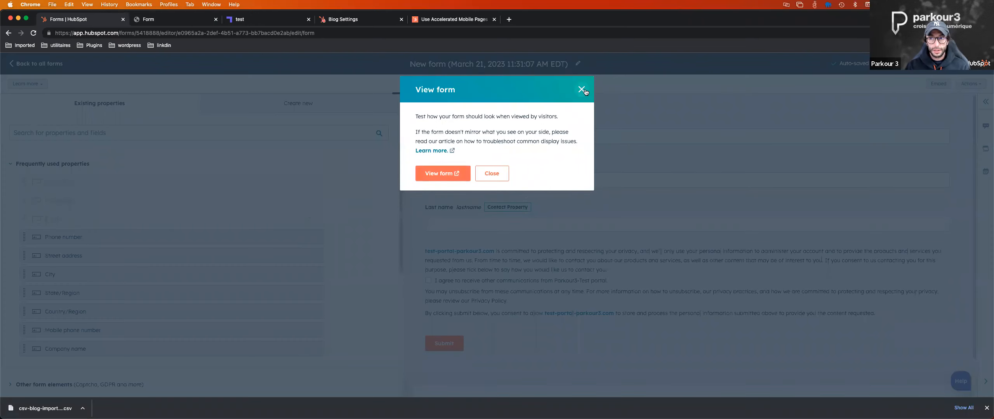
pyautogui.click(581, 89)
# Step: Publish the form and dismiss its embed code dialog
pyautogui.click(961, 64)
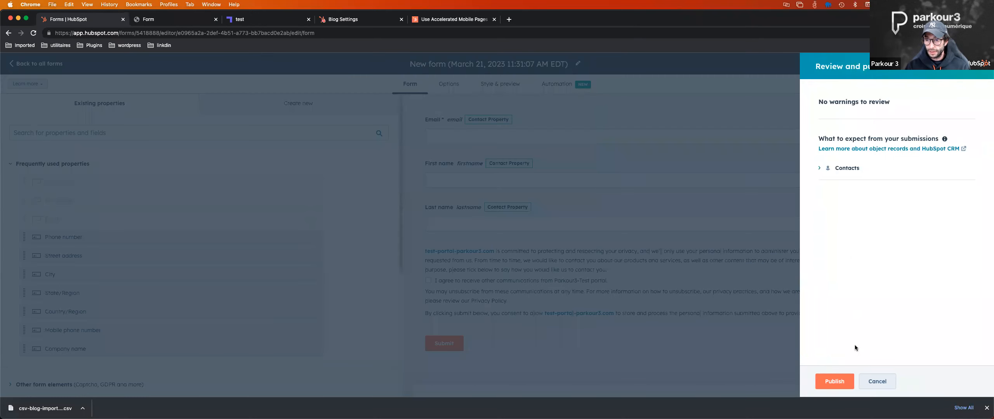
pyautogui.click(838, 382)
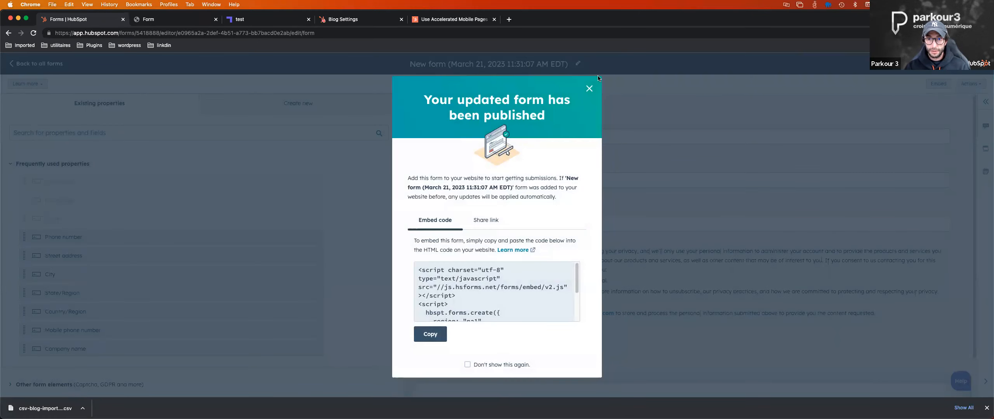
pyautogui.click(589, 89)
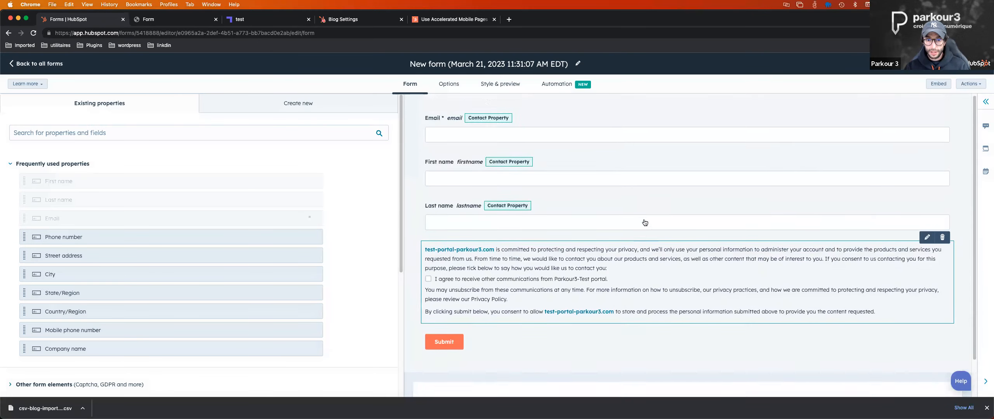
# Step: Examine the desktop preview of the published form alongside its style options, down to the consent text and Submit button
pyautogui.scroll(2, 645, 220)
pyautogui.click(966, 87)
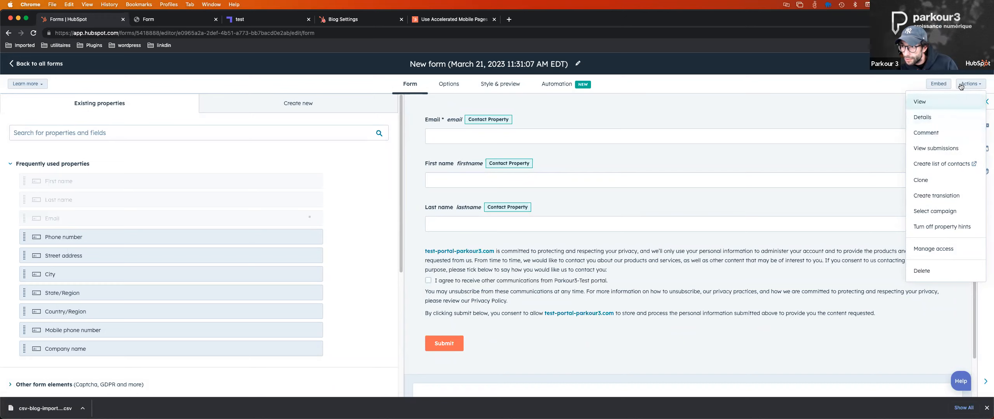
pyautogui.click(801, 110)
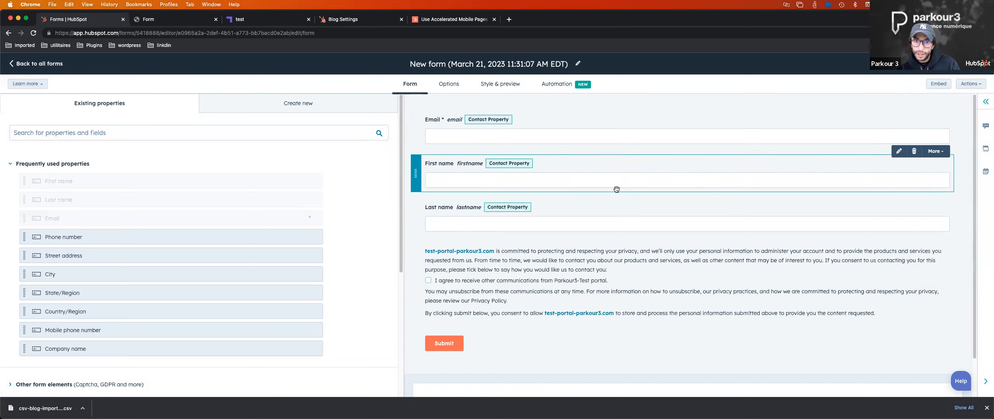
pyautogui.scroll(-2, 607, 232)
pyautogui.scroll(2, 606, 233)
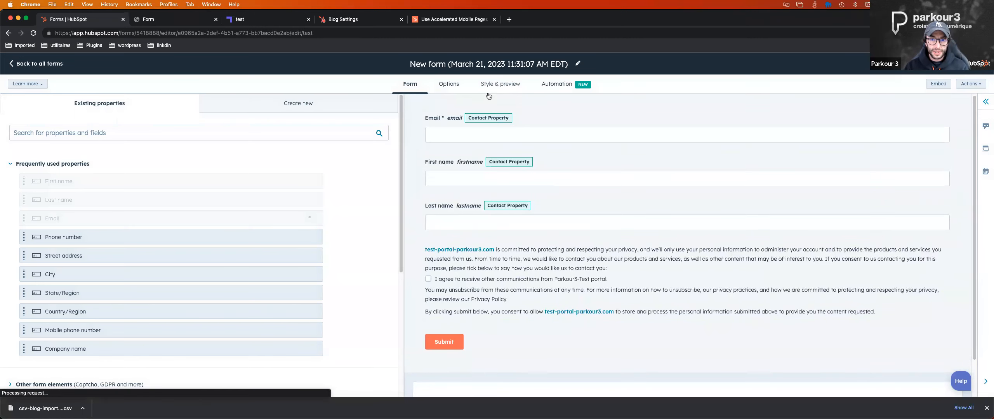
pyautogui.click(496, 84)
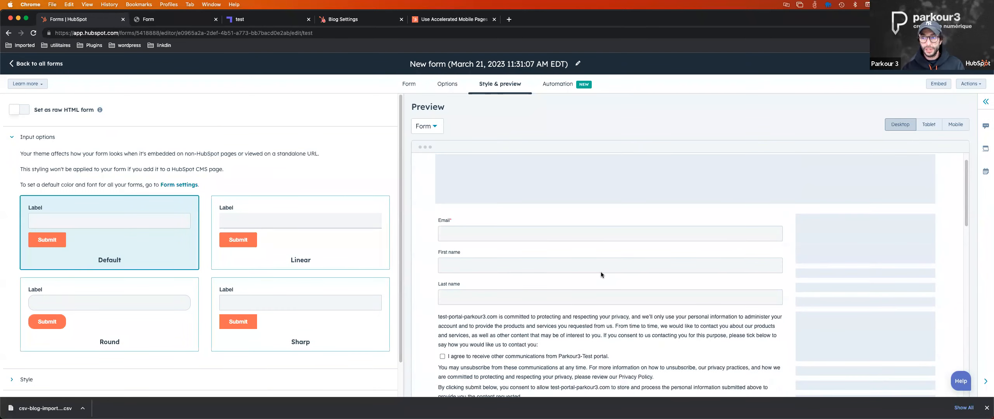
pyautogui.scroll(-5, 601, 275)
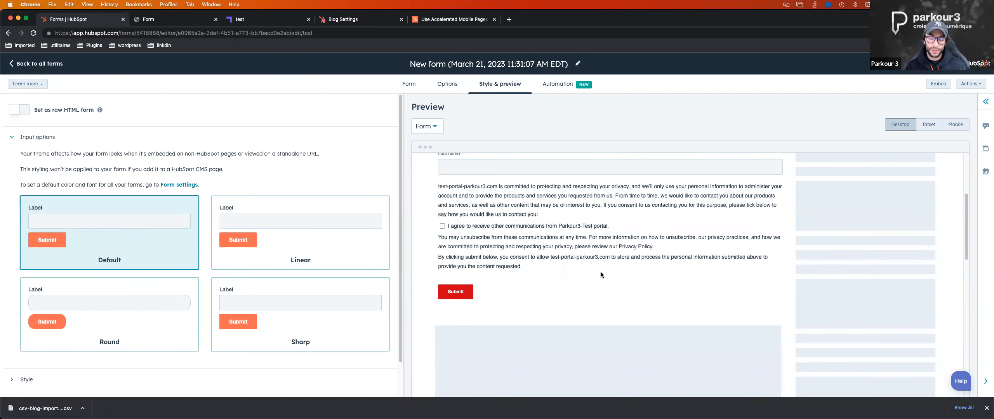
# Step: Go back to the form's field layout and expand the Queued progressive fields section
pyautogui.click(409, 84)
pyautogui.scroll(-1, 555, 215)
pyautogui.click(428, 357)
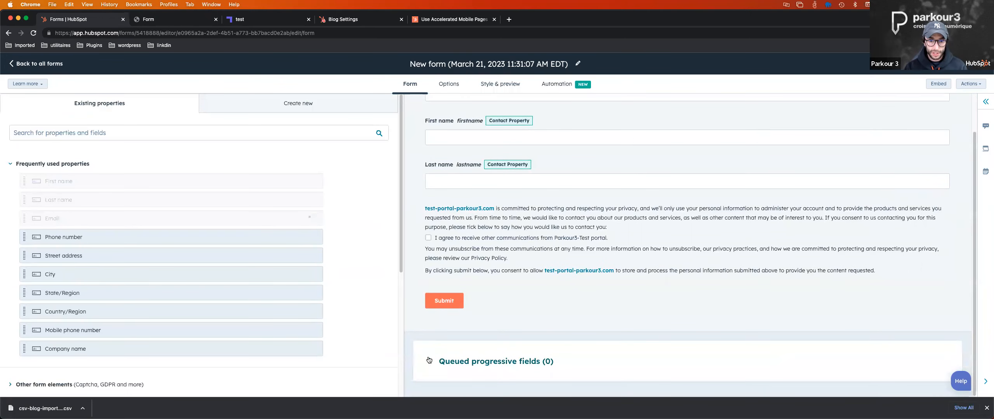
pyautogui.scroll(-2, 579, 321)
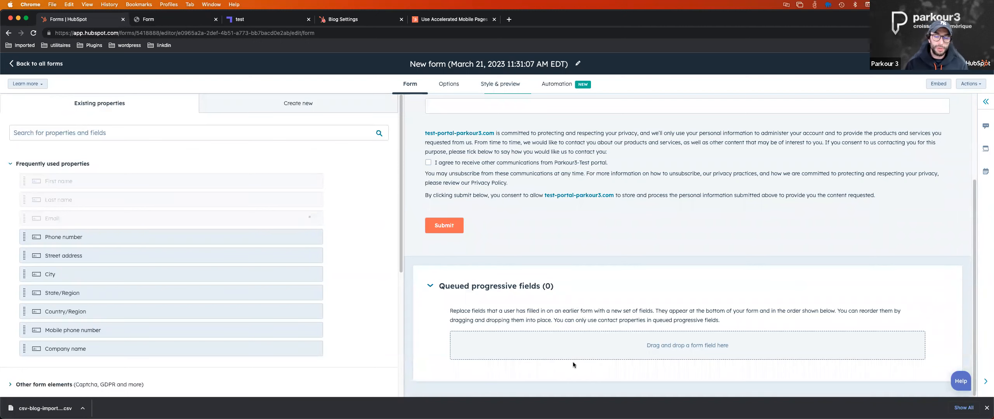
# Step: Examine the form's Email, First name and Last name fields in relation to the Queued progressive fields explanation
pyautogui.scroll(3, 573, 357)
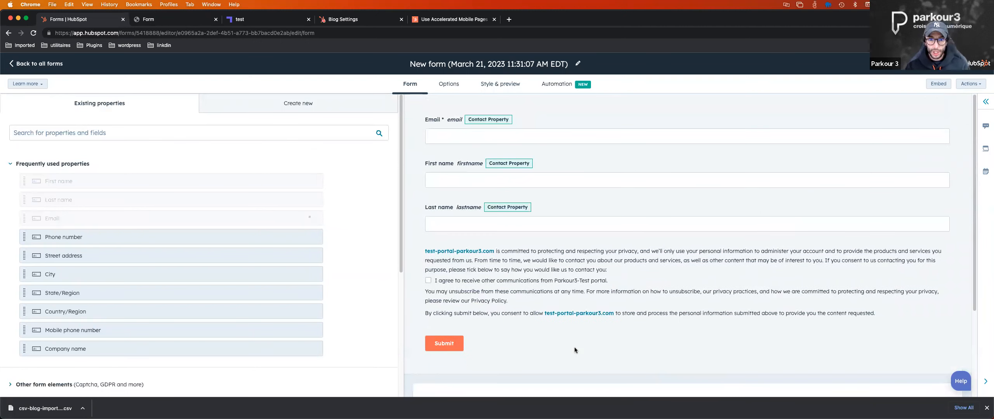
pyautogui.scroll(-3, 574, 350)
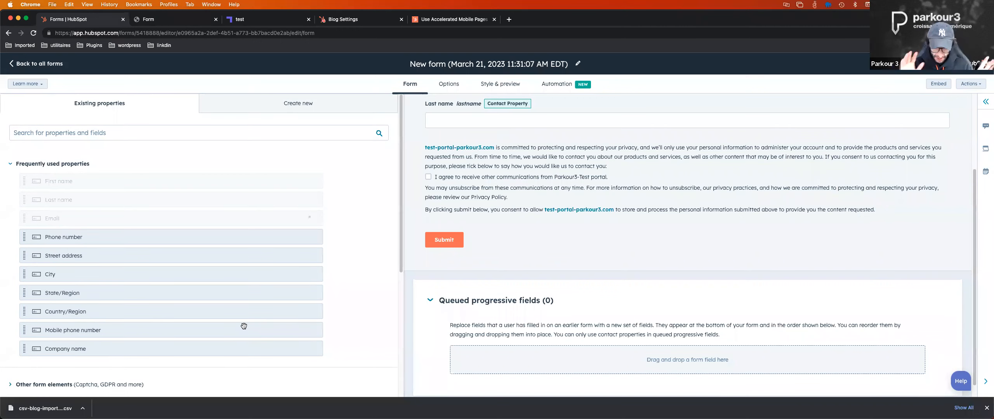
pyautogui.scroll(3, 596, 292)
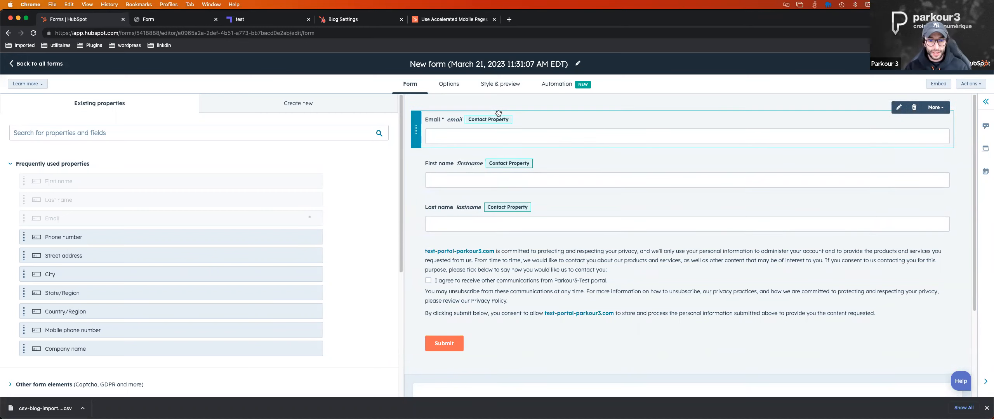
pyautogui.scroll(-3, 524, 252)
pyautogui.scroll(3, 525, 252)
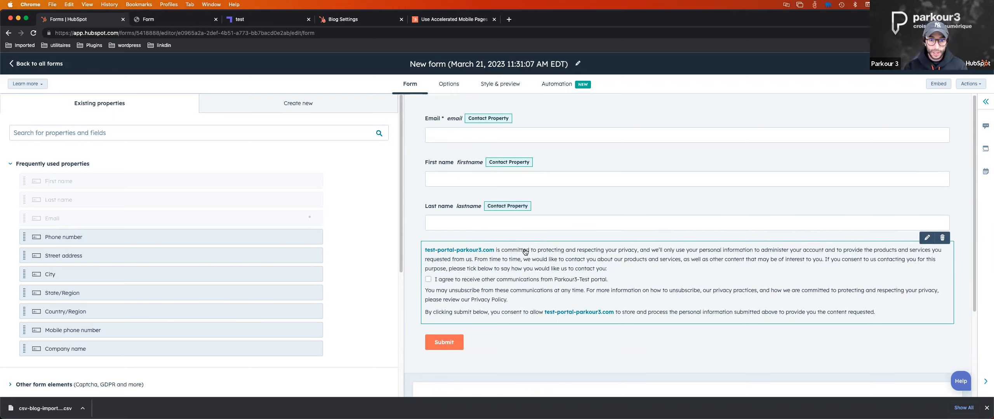
pyautogui.scroll(-5, 585, 303)
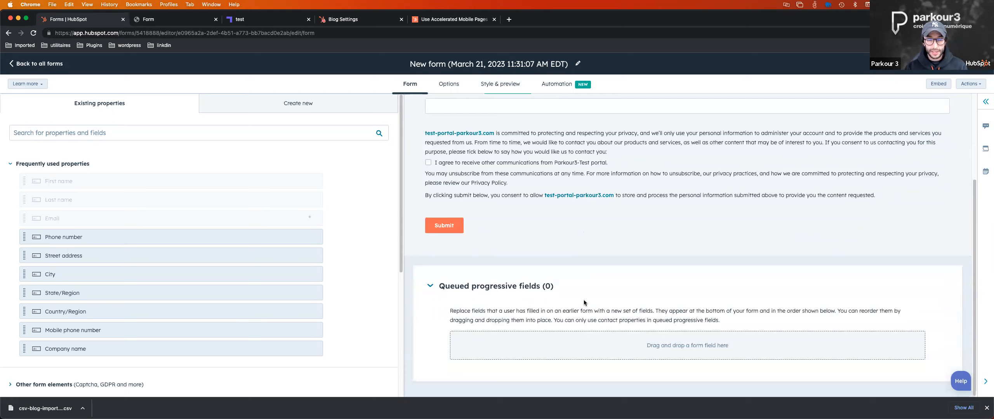
pyautogui.scroll(5, 584, 303)
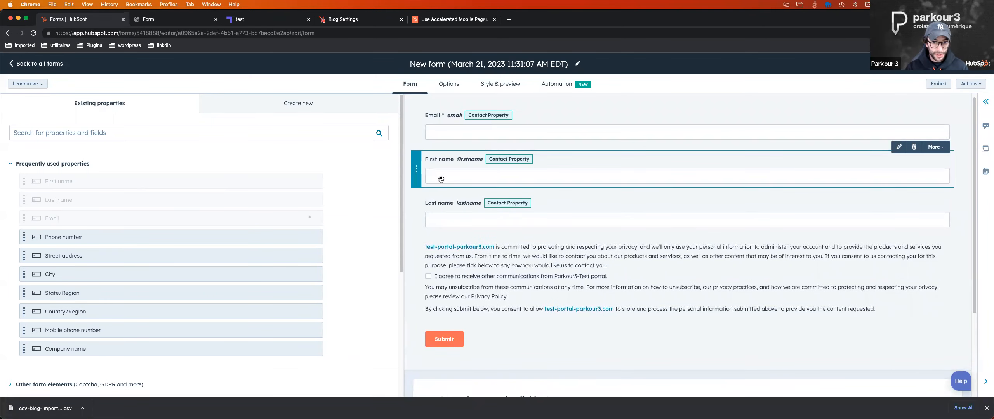
pyautogui.scroll(-2, 462, 163)
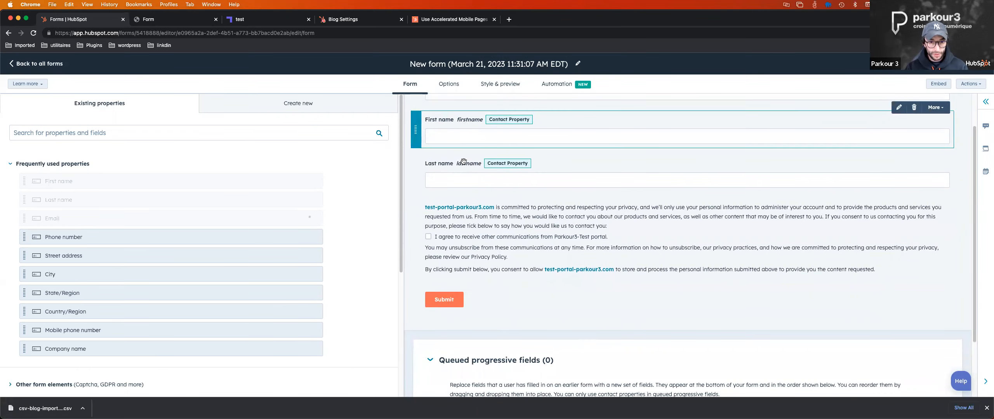
# Step: Add Phone number and City, in that order, to the form's queued progressive fields
pyautogui.scroll(-2, 459, 195)
pyautogui.scroll(-2, 460, 195)
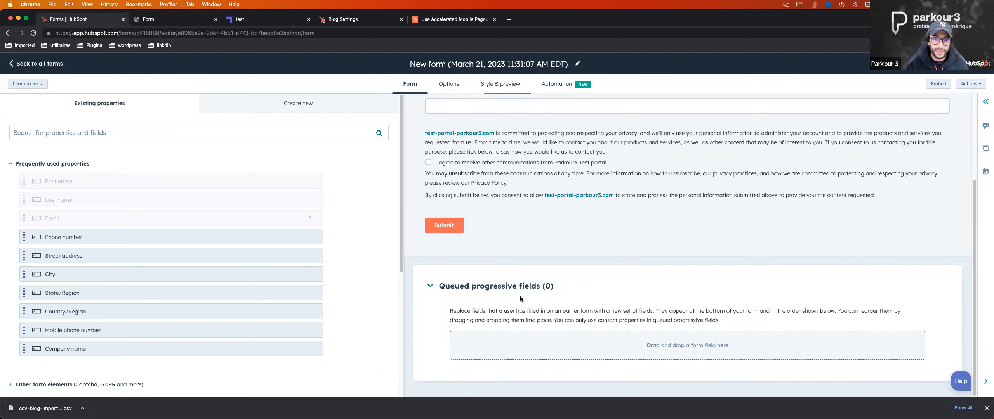
pyautogui.moveTo(67, 241); pyautogui.dragTo(608, 332)
pyautogui.scroll(3, 608, 332)
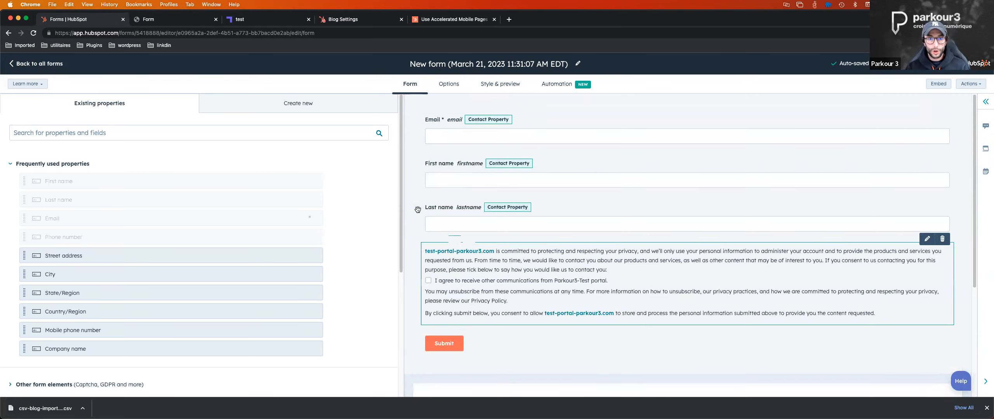
pyautogui.scroll(-4, 457, 230)
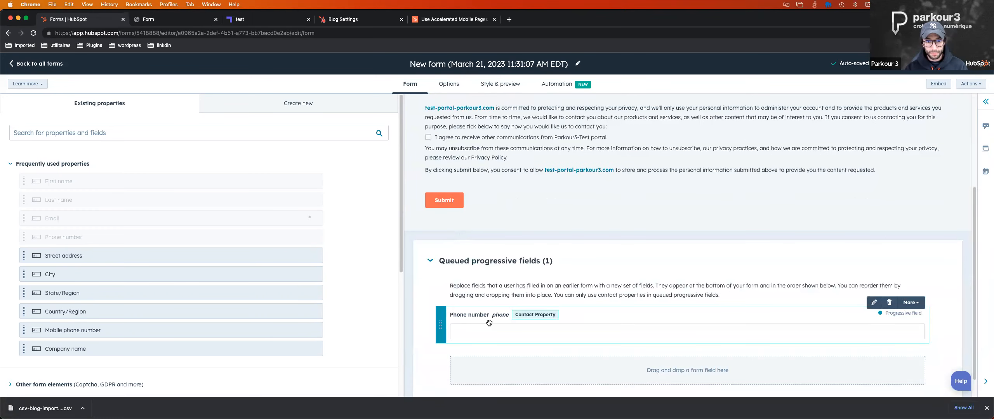
pyautogui.moveTo(142, 274); pyautogui.dragTo(588, 366)
pyautogui.scroll(4, 527, 235)
pyautogui.scroll(-5, 573, 280)
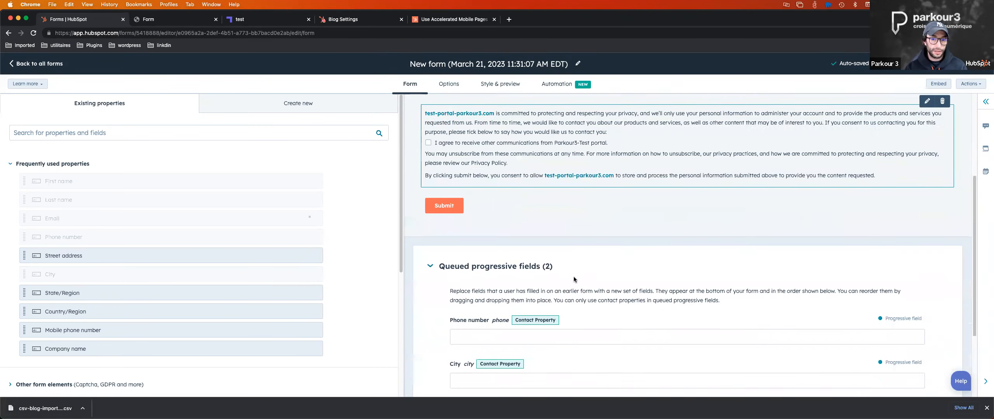
pyautogui.scroll(5, 573, 279)
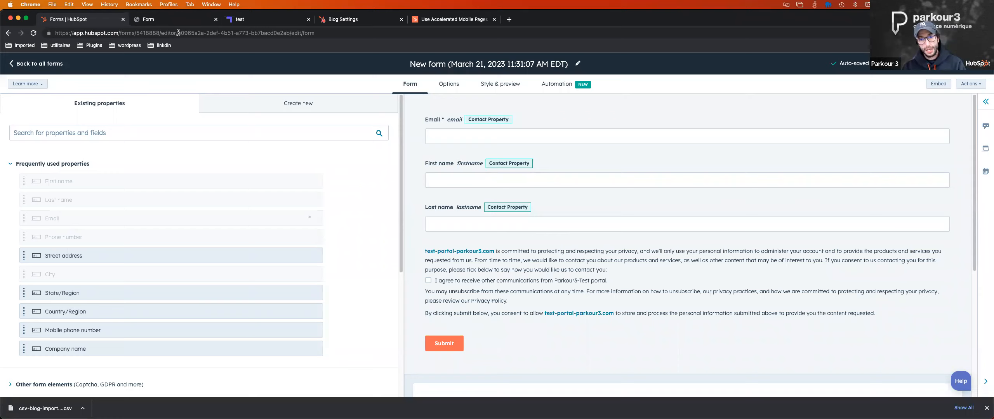
# Step: Switch to the full-screen Google Chrome presentation showing the A/B testing title slide
pyautogui.hotkey('ctrl', 'Up')
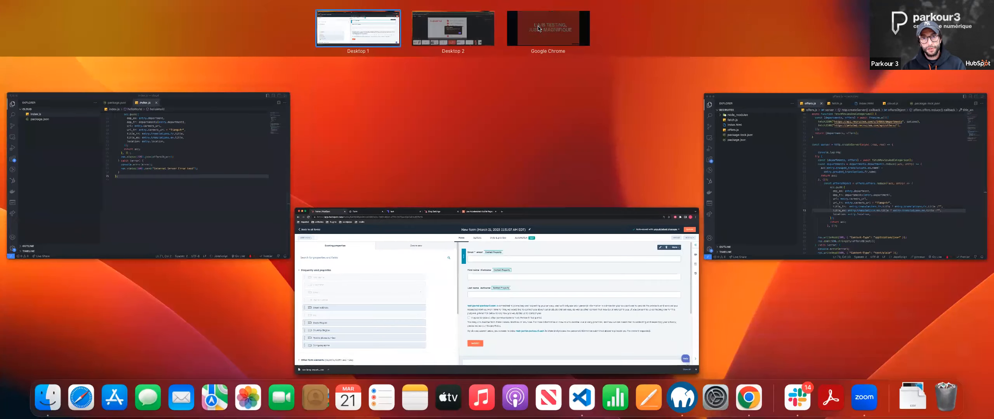
pyautogui.click(538, 26)
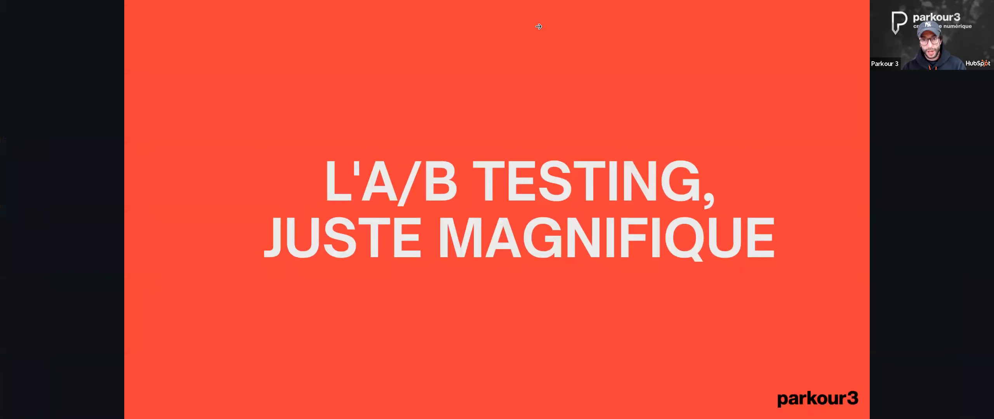
pyautogui.hotkey('ctrl', 'Up')
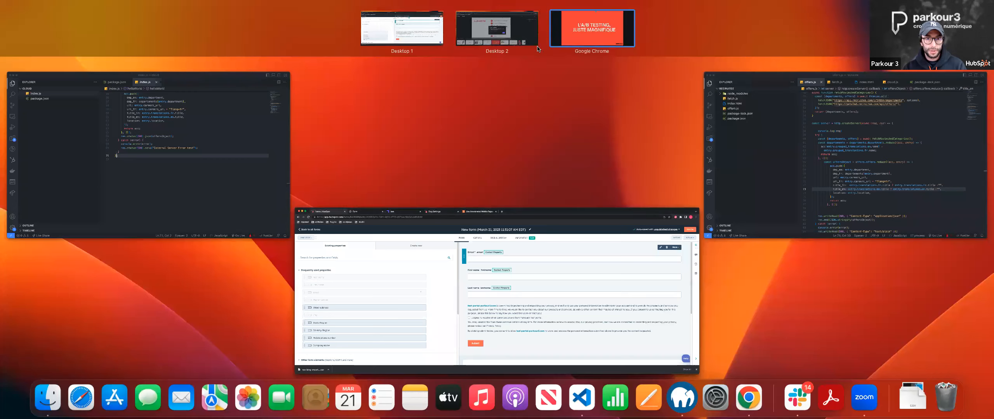
pyautogui.click(577, 43)
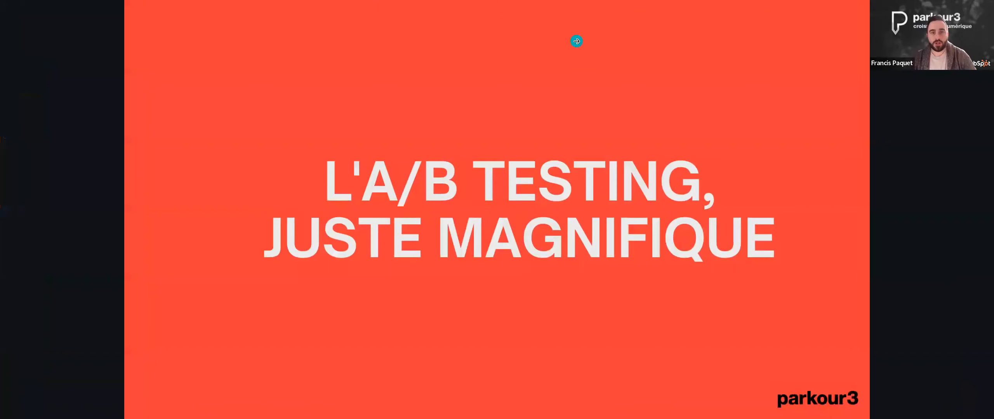
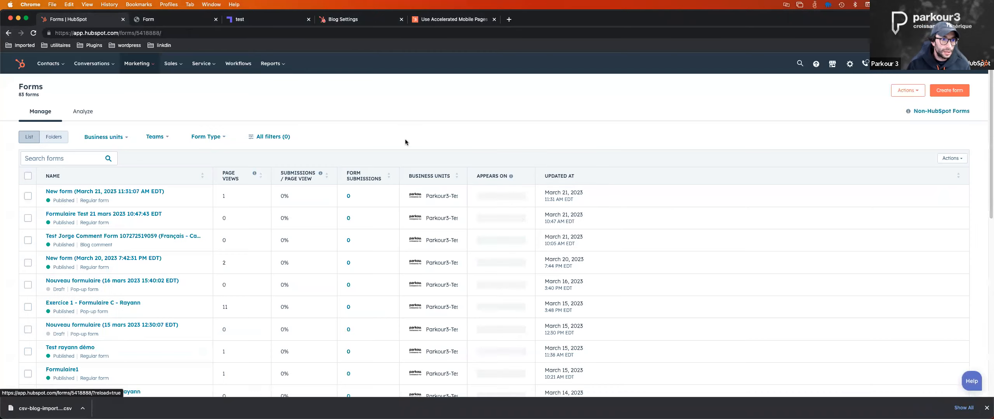
# Step: Go to the website pages list and open the Webinaire page for editing
pyautogui.click(142, 68)
pyautogui.moveTo(155, 132)
pyautogui.click(206, 89)
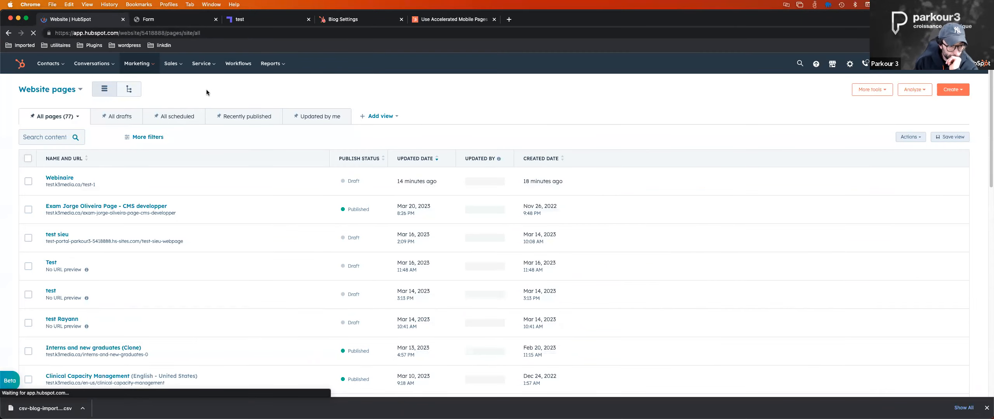
pyautogui.click(67, 178)
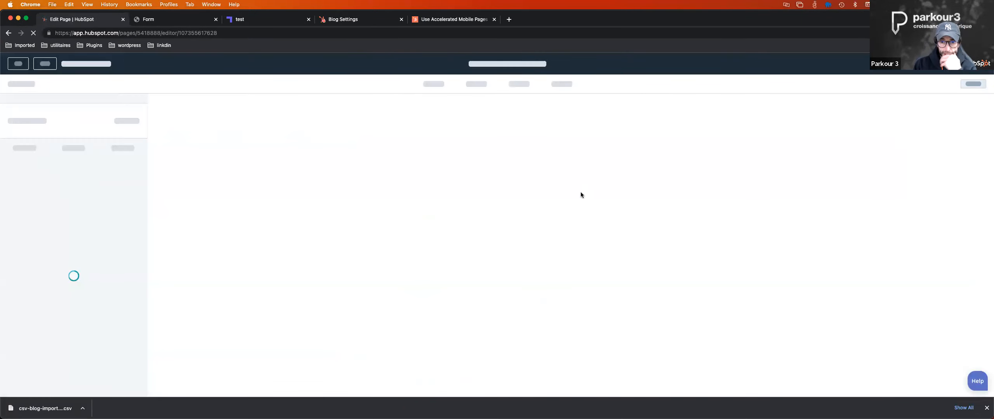
# Step: Examine the Webinaire page's sections from the hero banner down to the footer and back
pyautogui.scroll(-15, 593, 202)
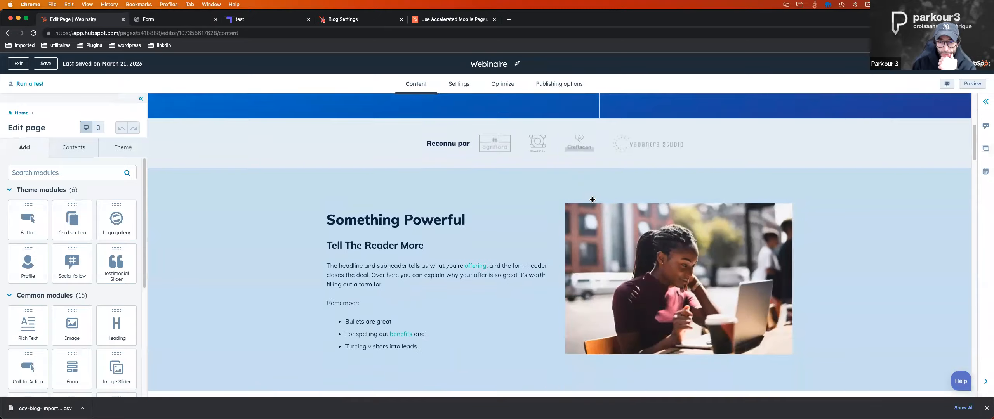
pyautogui.scroll(-10, 593, 201)
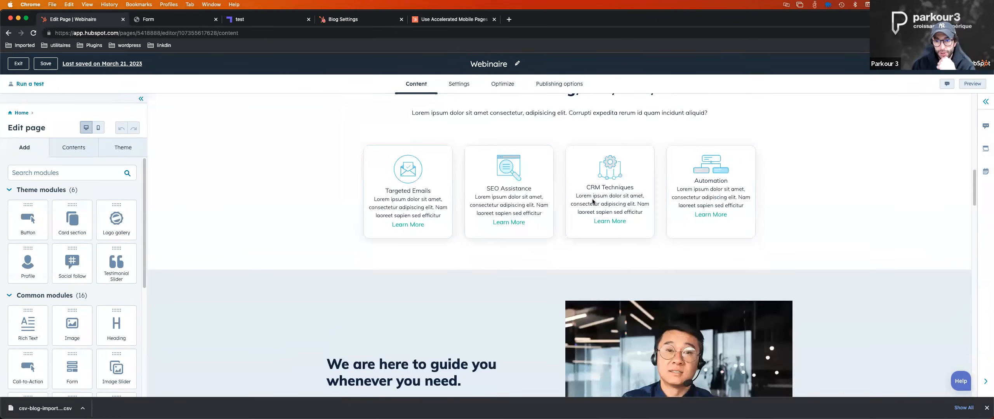
pyautogui.scroll(-15, 592, 202)
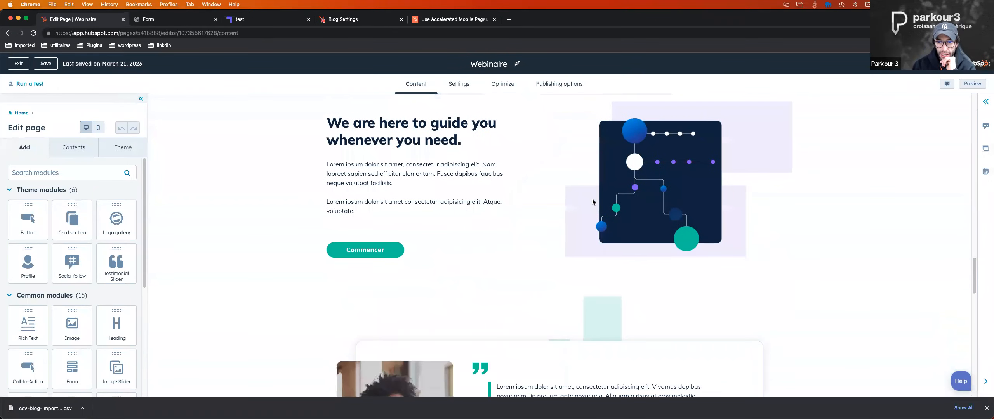
pyautogui.scroll(-5, 593, 202)
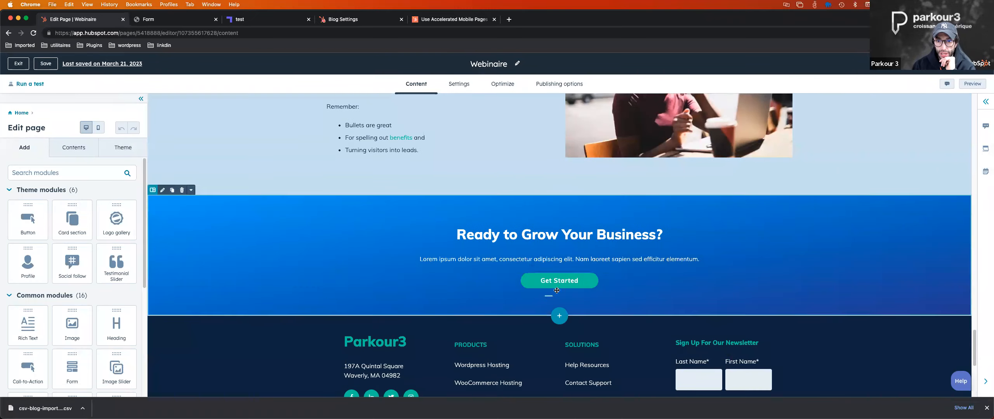
pyautogui.scroll(8, 475, 269)
pyautogui.scroll(12, 475, 268)
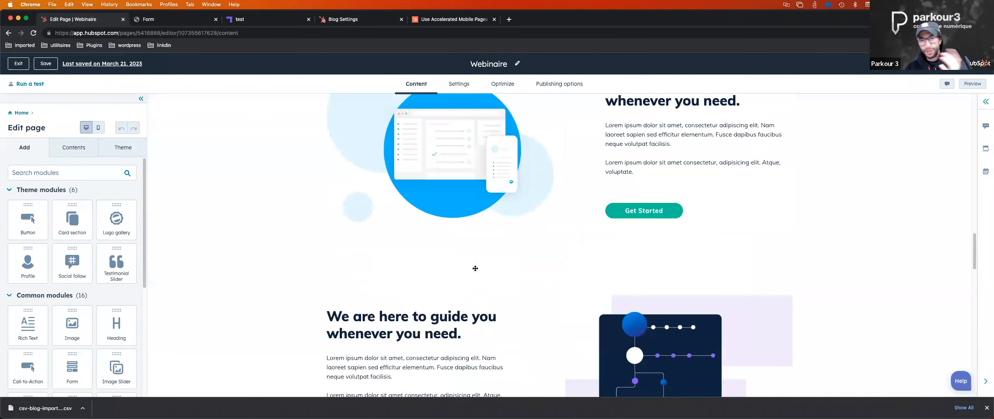
pyautogui.scroll(15, 476, 269)
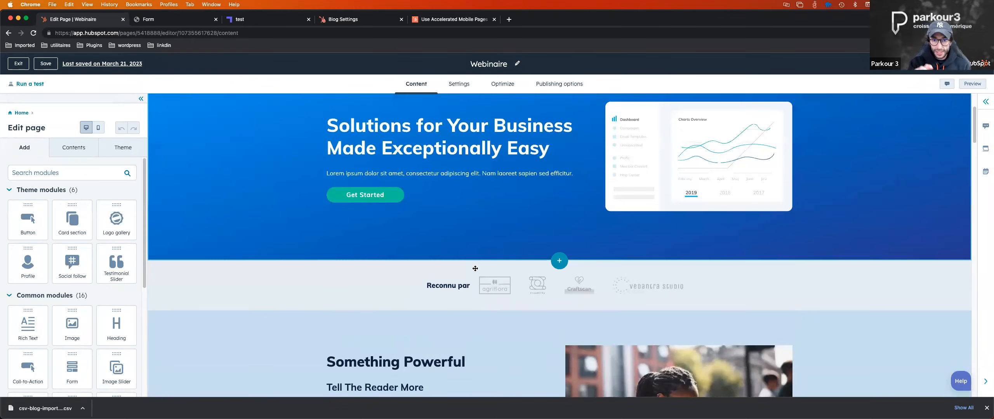
pyautogui.scroll(-4, 474, 256)
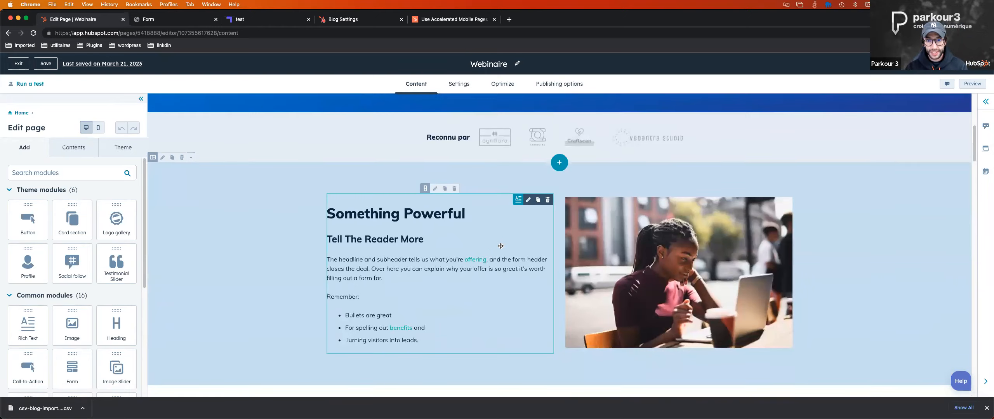
pyautogui.scroll(-3, 501, 246)
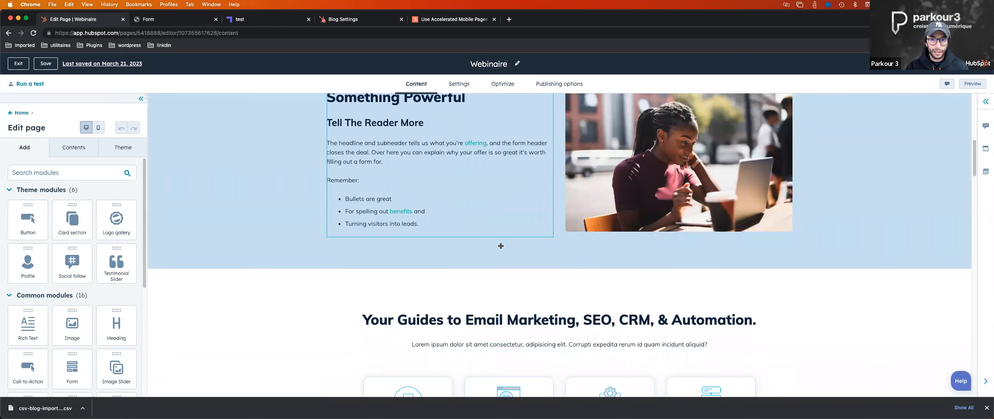
pyautogui.scroll(10, 540, 278)
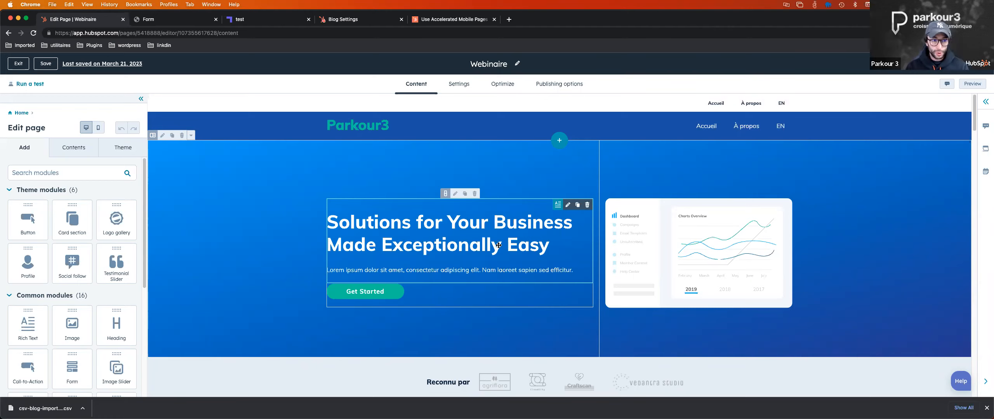
# Step: Review the Webinaire page's settings, optimization recommendations and publishing options
pyautogui.click(459, 84)
pyautogui.click(509, 88)
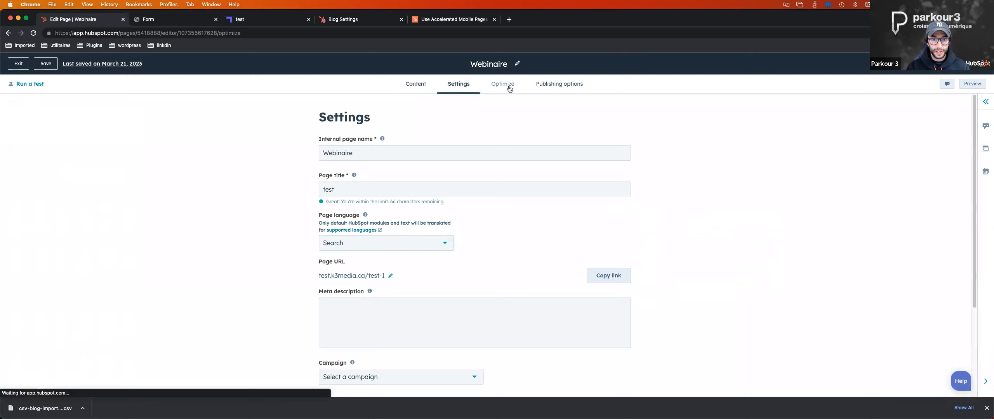
pyautogui.click(543, 85)
pyautogui.click(416, 84)
pyautogui.click(459, 92)
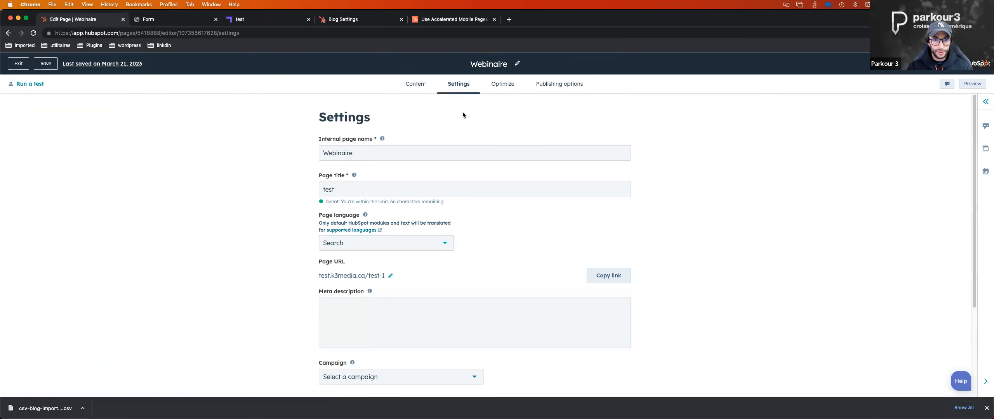
pyautogui.click(491, 82)
pyautogui.scroll(-15, 524, 194)
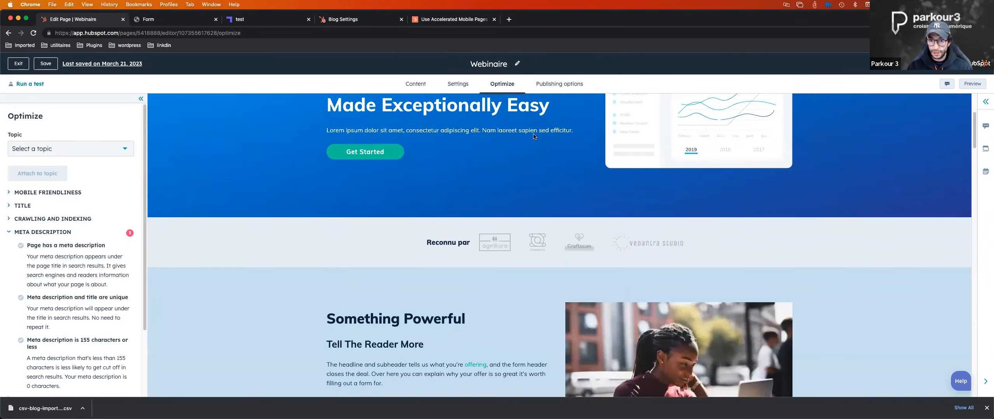
pyautogui.scroll(5, 514, 274)
pyautogui.scroll(5, 514, 274)
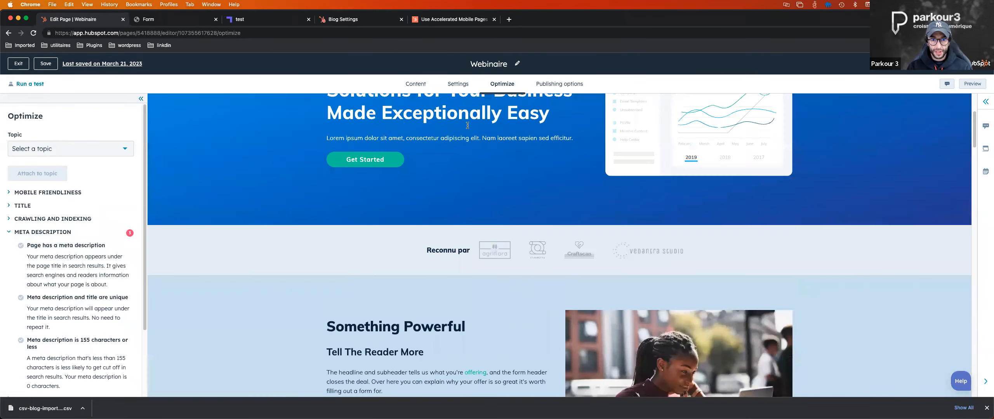
pyautogui.click(458, 84)
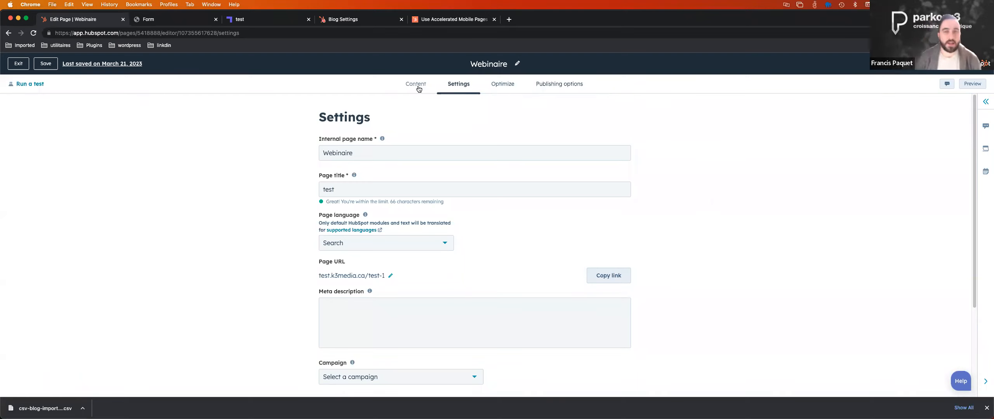
# Step: Set up an A/B test for the Webinaire page and create a second variation named Variante
pyautogui.click(29, 84)
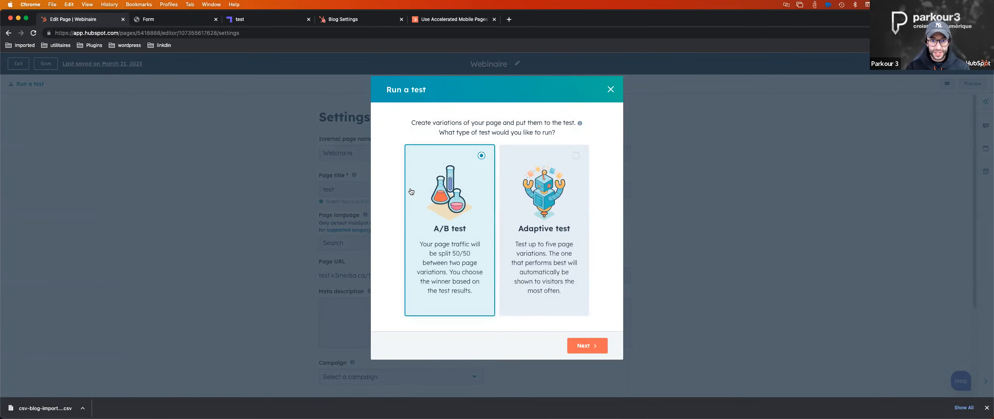
pyautogui.click(576, 346)
pyautogui.click(483, 157)
pyautogui.press('super+a')
pyautogui.write('Vari')
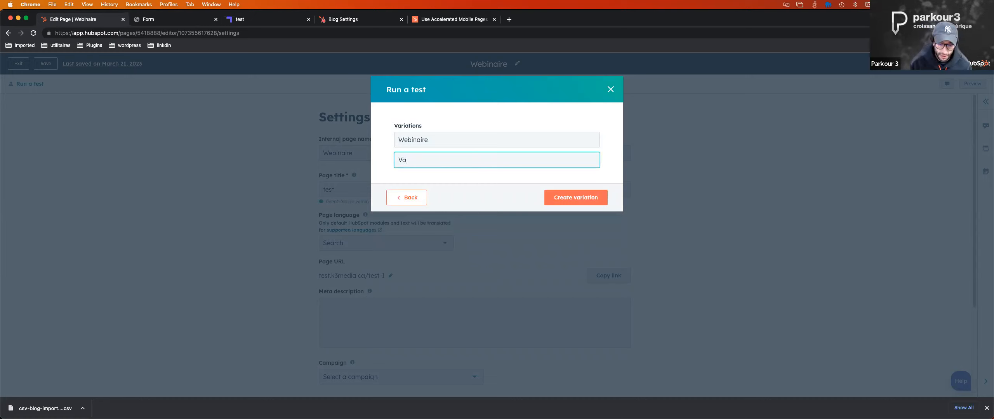
pyautogui.press('BackSpace')
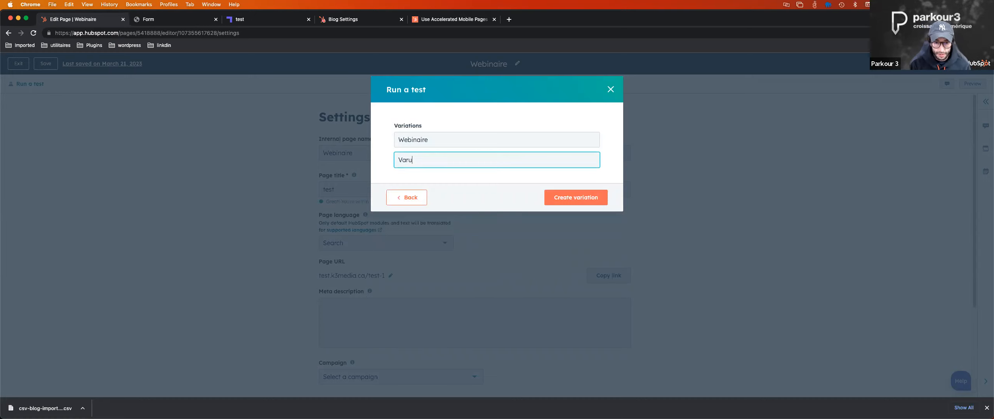
pyautogui.write('ante')
pyautogui.click(582, 192)
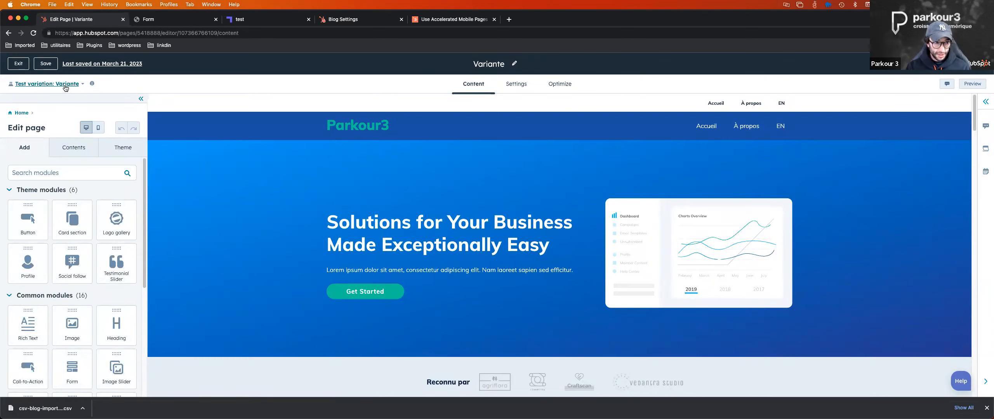
# Step: Replace the heading above the four service cards with "Ma variante" on the Variante page
pyautogui.scroll(-6, 544, 265)
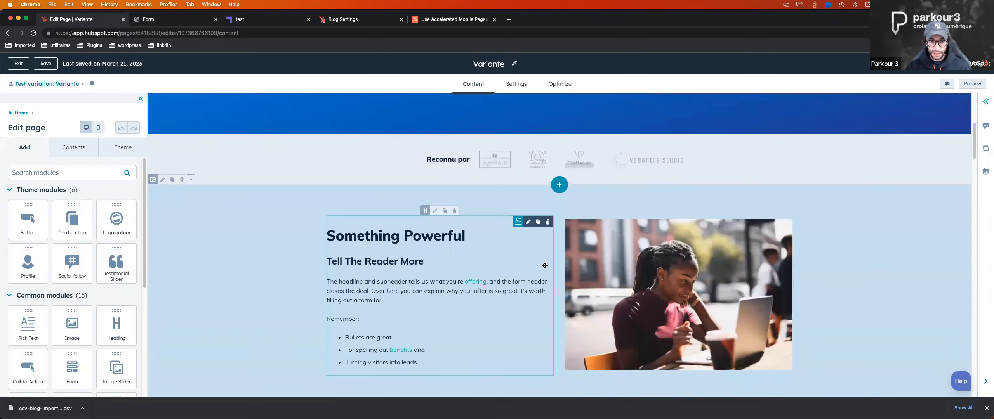
pyautogui.scroll(-2, 388, 233)
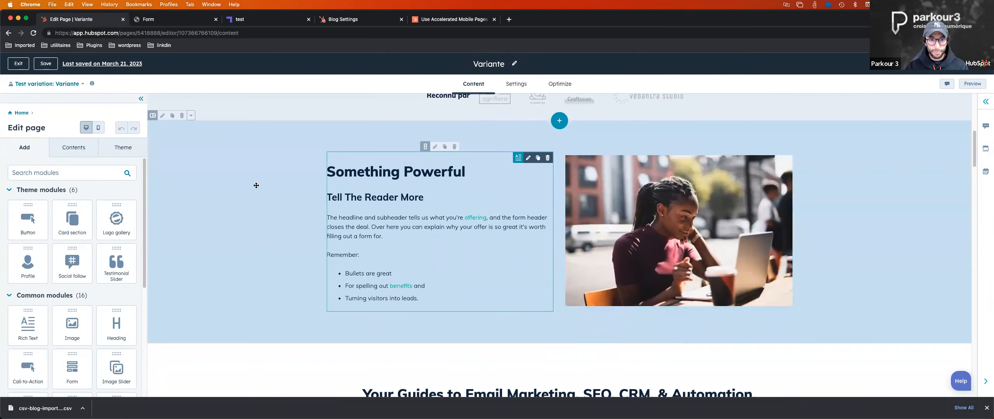
pyautogui.click(622, 257)
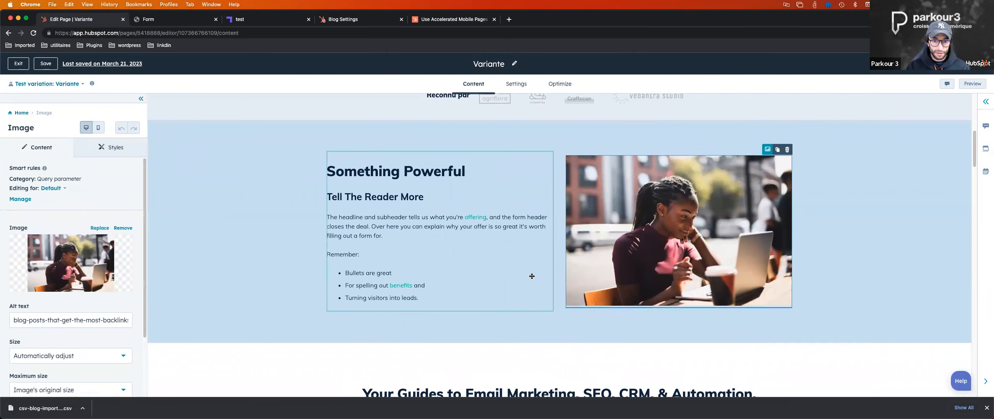
pyautogui.scroll(-4, 532, 276)
pyautogui.click(470, 247)
pyautogui.tripleClick(469, 247)
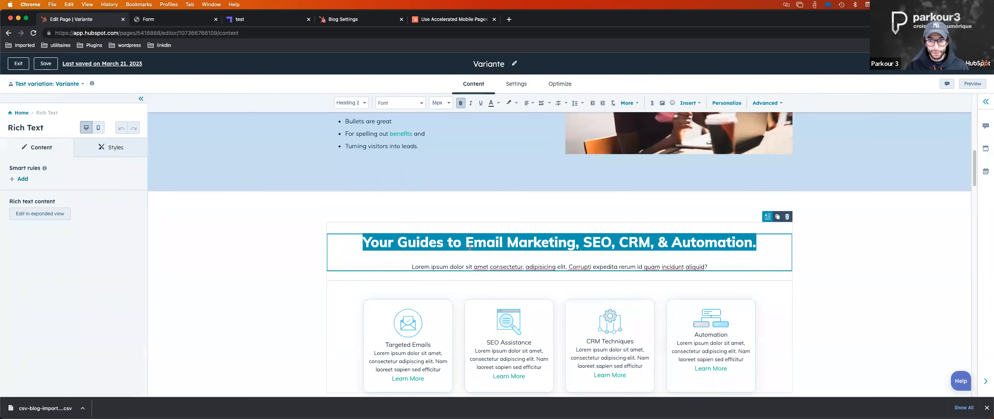
pyautogui.write('Ma varide')
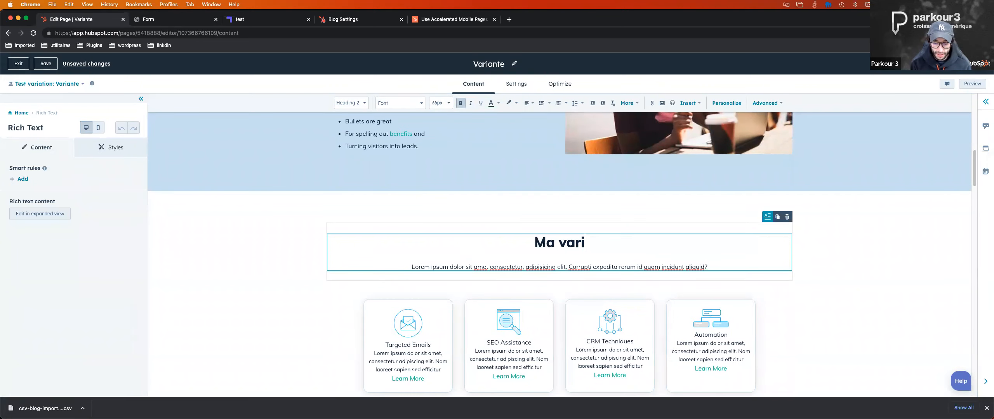
pyautogui.press('BackSpace')
pyautogui.press('BackSpace')
pyautogui.write('ante')
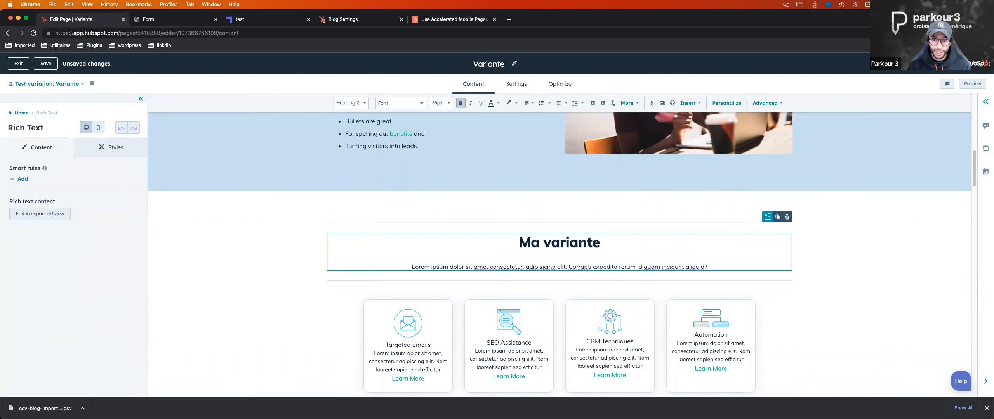
# Step: Delete the "We are here to guide you whenever you need" section containing the Webinaire text and the headset photo
pyautogui.scroll(-10, 560, 255)
pyautogui.scroll(2, 366, 224)
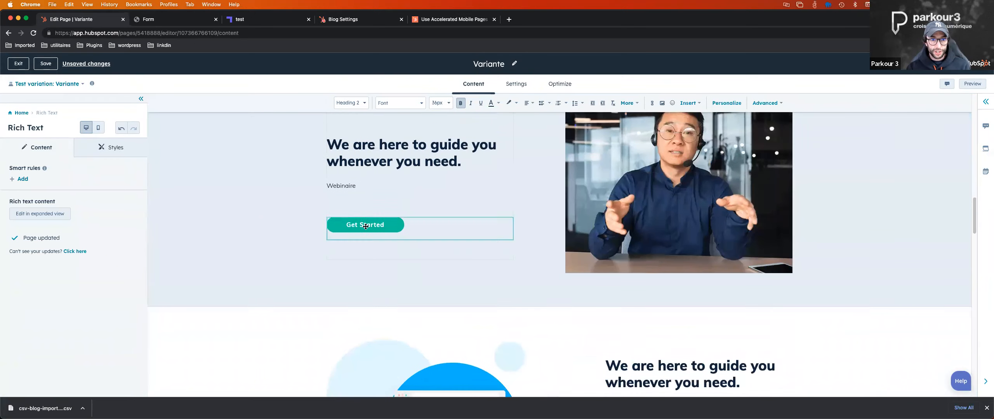
pyautogui.click(258, 195)
pyautogui.scroll(4, 493, 255)
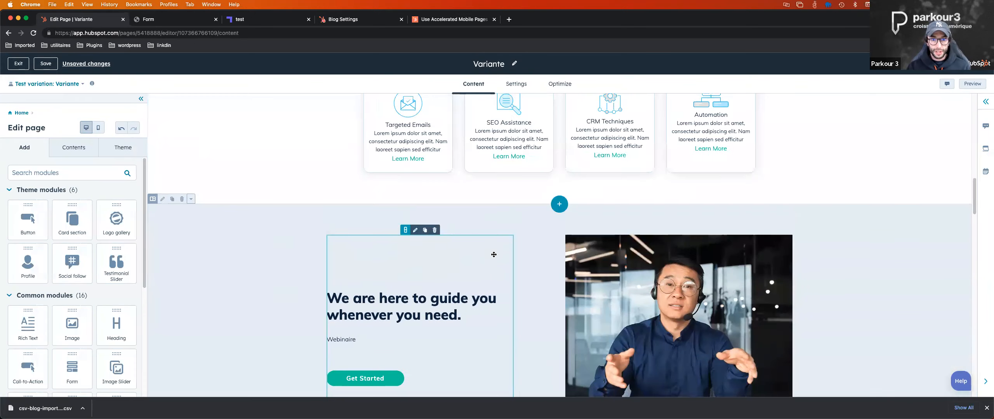
pyautogui.click(182, 199)
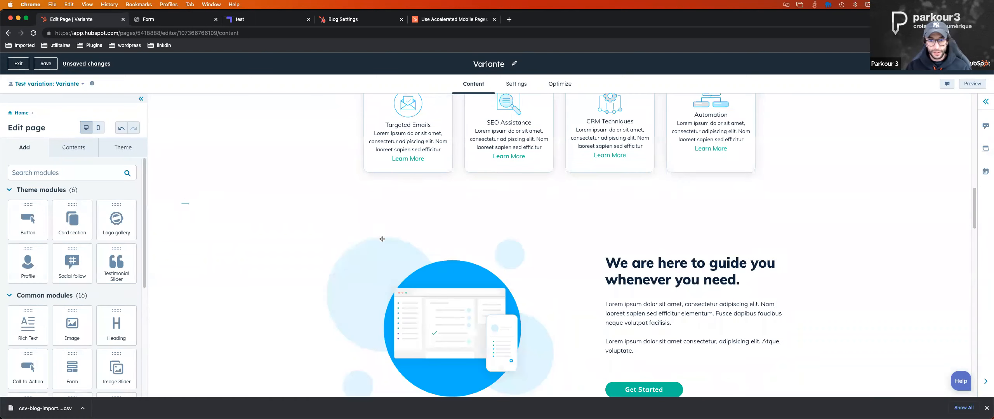
# Step: Check the rest of the Variante page down to the footer and publish the variation
pyautogui.scroll(-2, 418, 240)
pyautogui.scroll(-5, 418, 239)
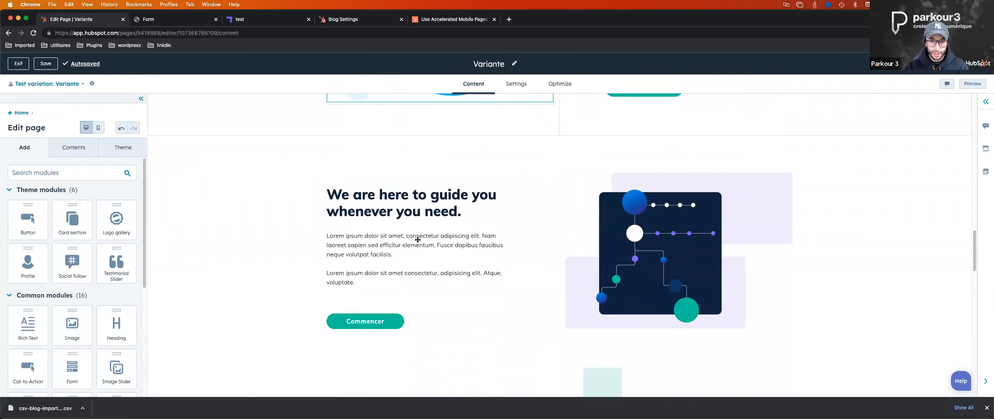
pyautogui.scroll(-6, 418, 240)
pyautogui.scroll(-13, 439, 253)
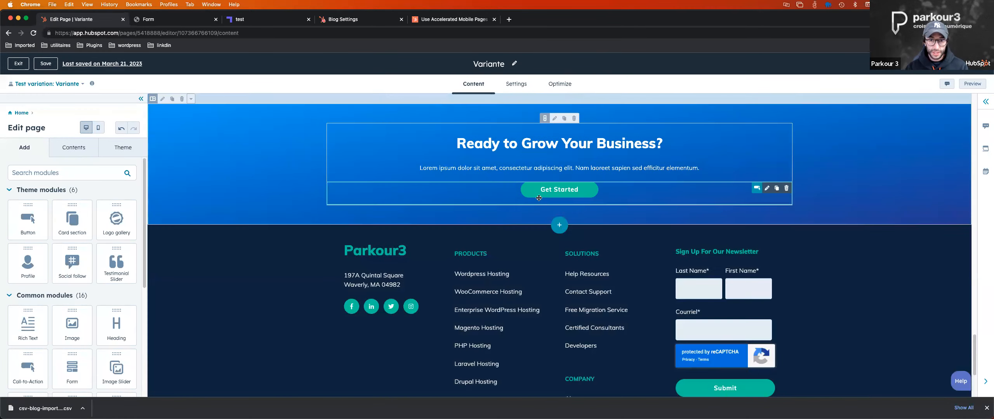
pyautogui.scroll(10, 556, 203)
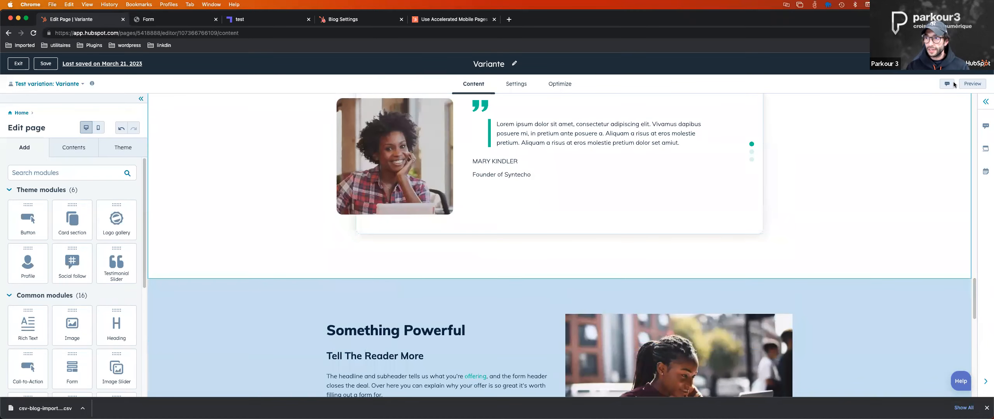
pyautogui.click(970, 64)
pyautogui.click(453, 163)
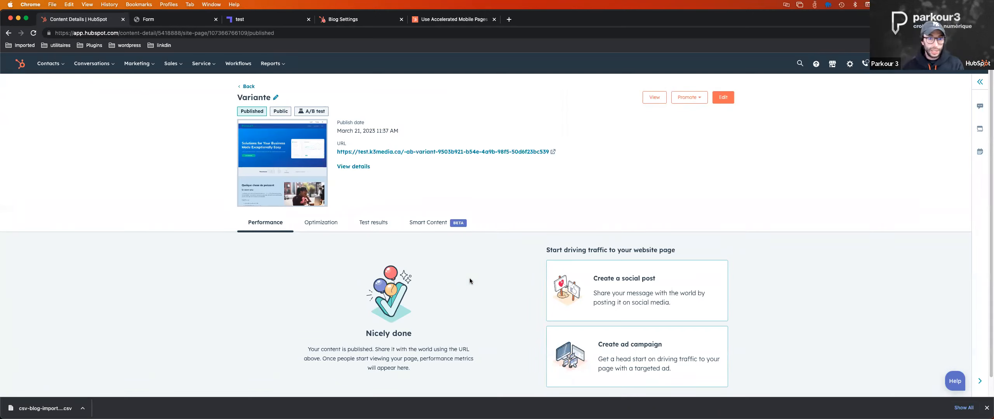
# Step: Examine the A/B test results, comparing the rows of the Variante and Webinaire pages
pyautogui.click(375, 229)
pyautogui.scroll(-4, 494, 224)
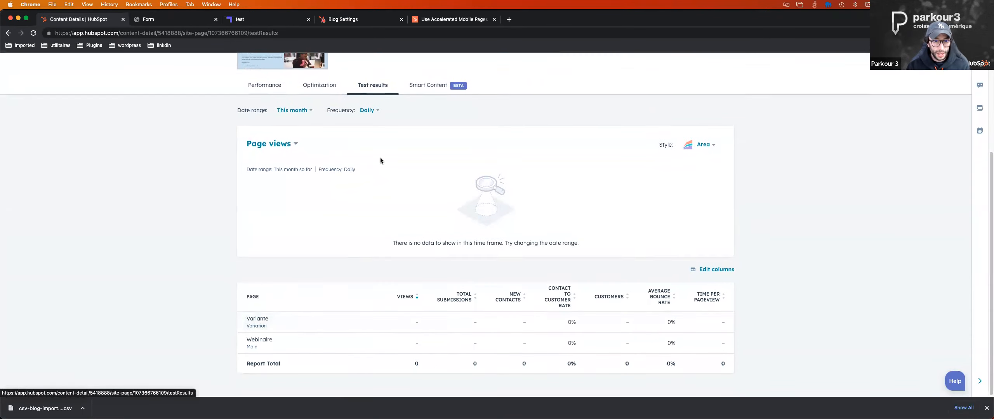
pyautogui.scroll(4, 197, 91)
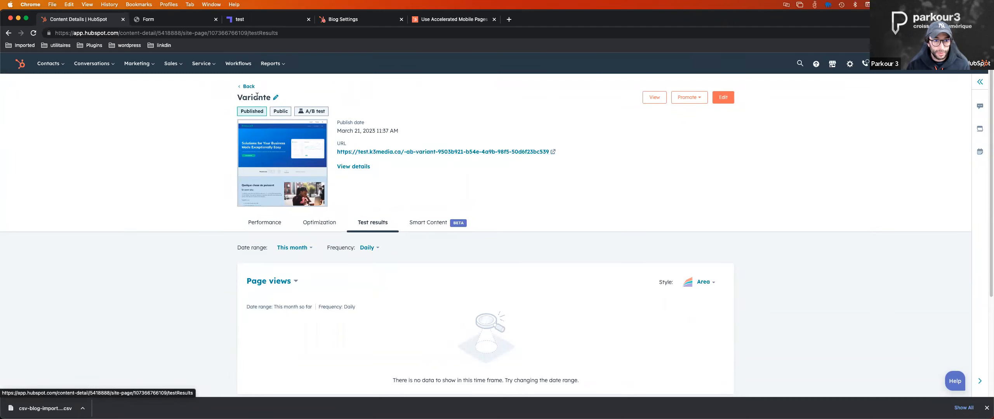
pyautogui.scroll(-4, 400, 247)
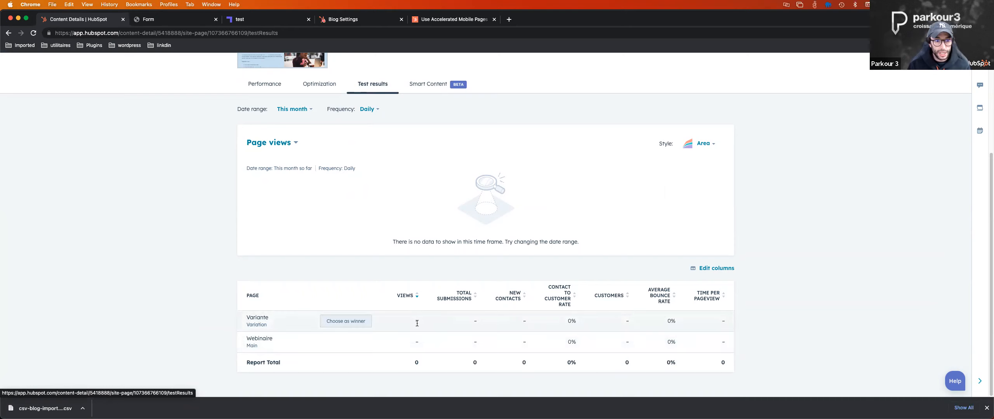
pyautogui.doubleClick(262, 338)
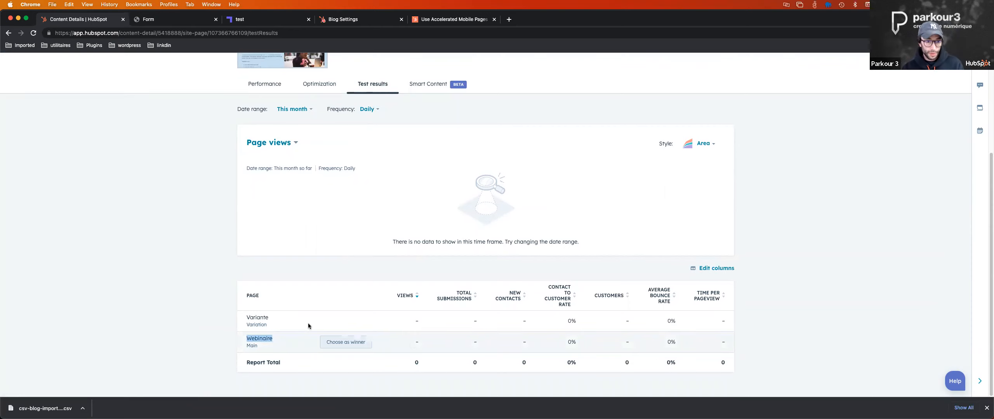
pyautogui.doubleClick(261, 317)
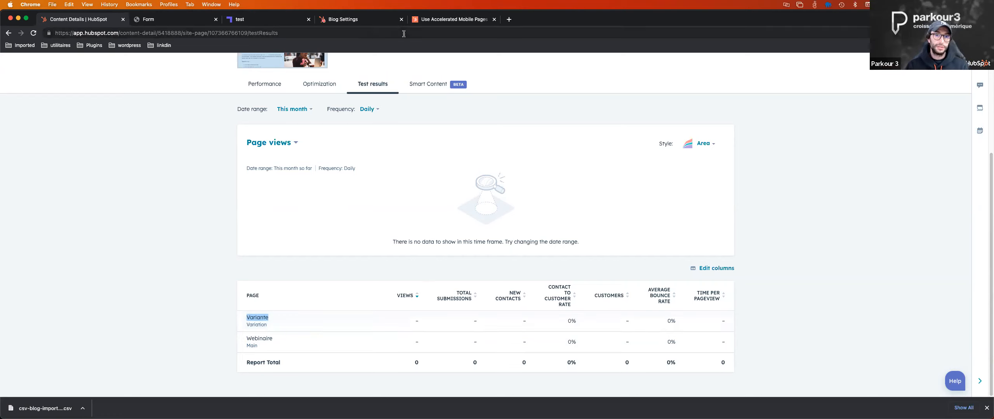
pyautogui.hotkey('ctrl', 'Up')
pyautogui.click(545, 26)
pyautogui.press('Right')
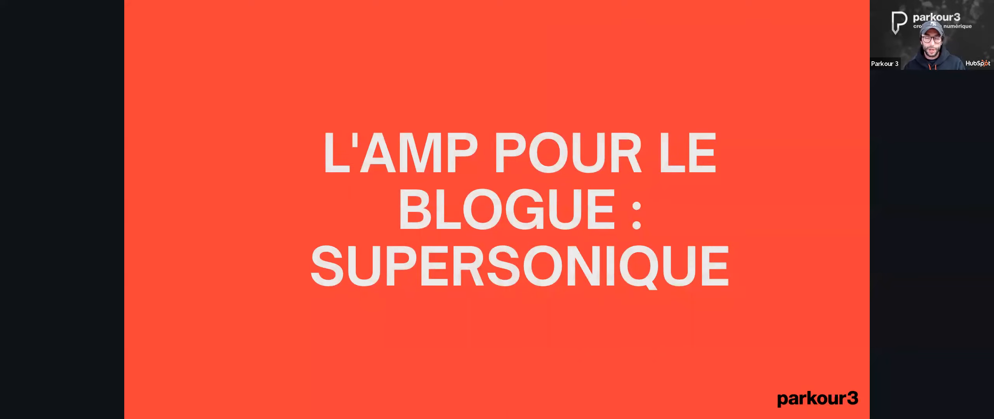
pyautogui.press('Right')
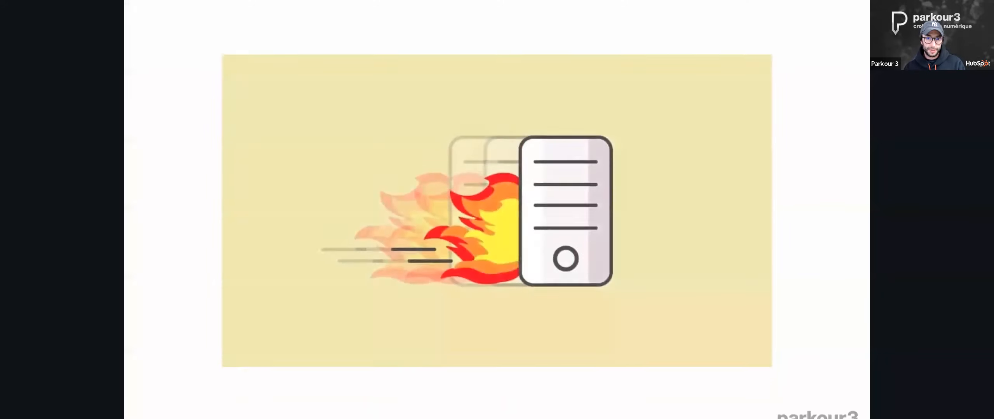
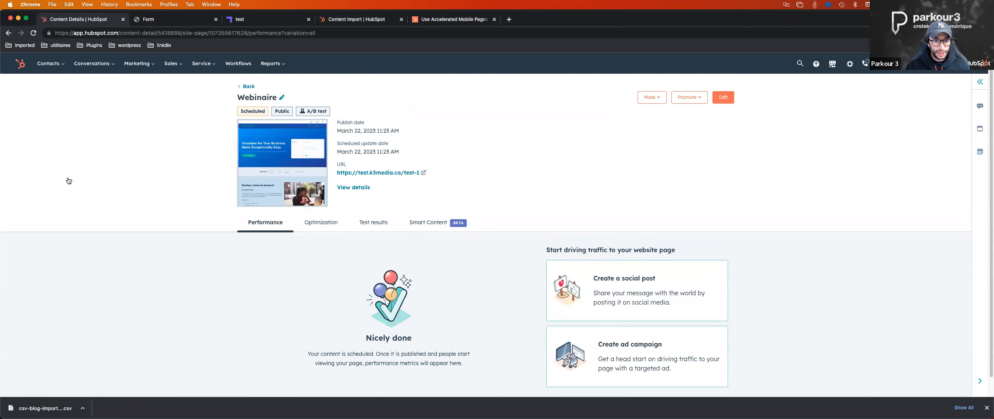
# Step: Open the Webinaire page for editing, review its settings and optimization recommendations, and exit the editor
pyautogui.click(730, 98)
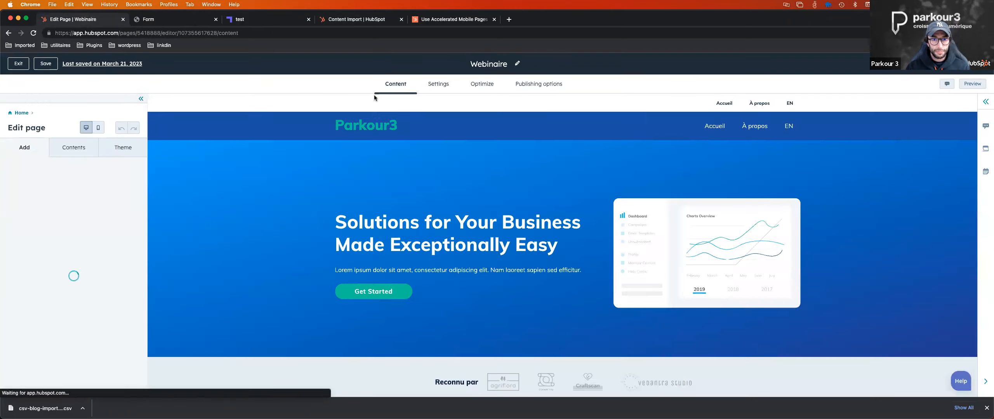
pyautogui.click(445, 90)
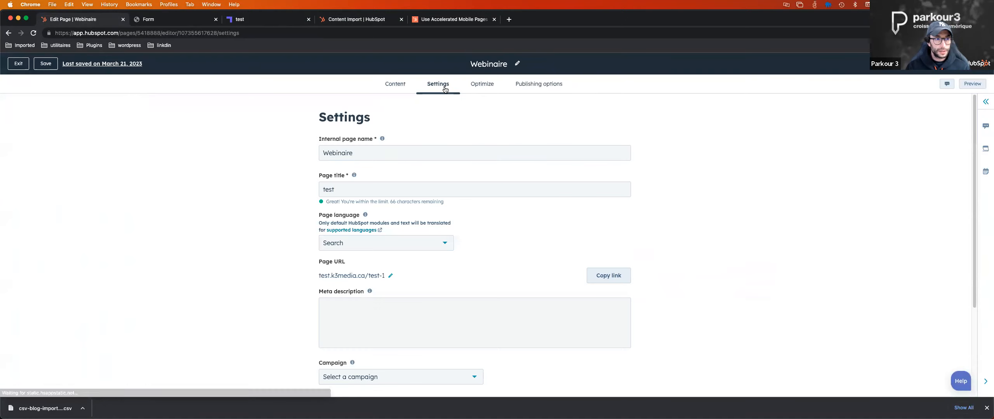
pyautogui.click(476, 86)
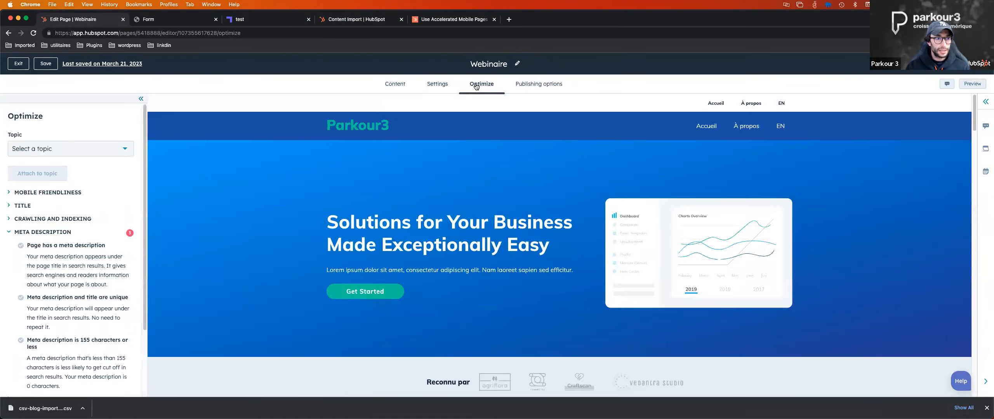
pyautogui.click(446, 86)
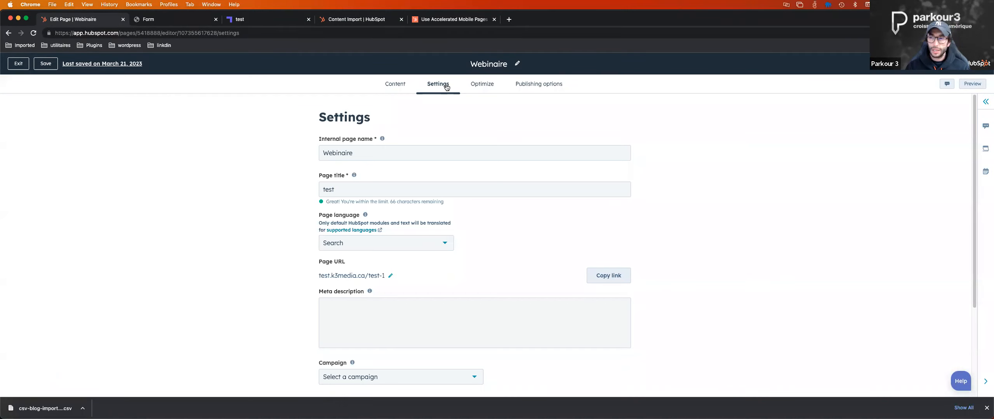
pyautogui.click(402, 86)
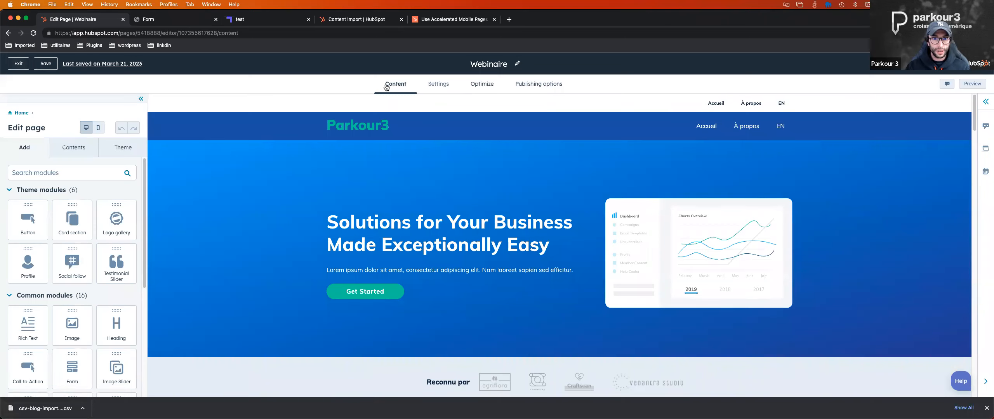
pyautogui.click(18, 63)
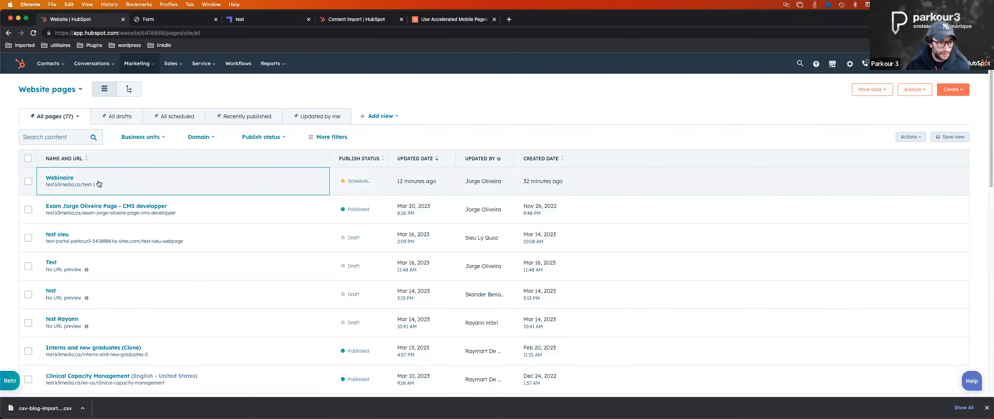
# Step: Open the Webinaire page's details and check its A/B test results and additional page actions
pyautogui.click(51, 180)
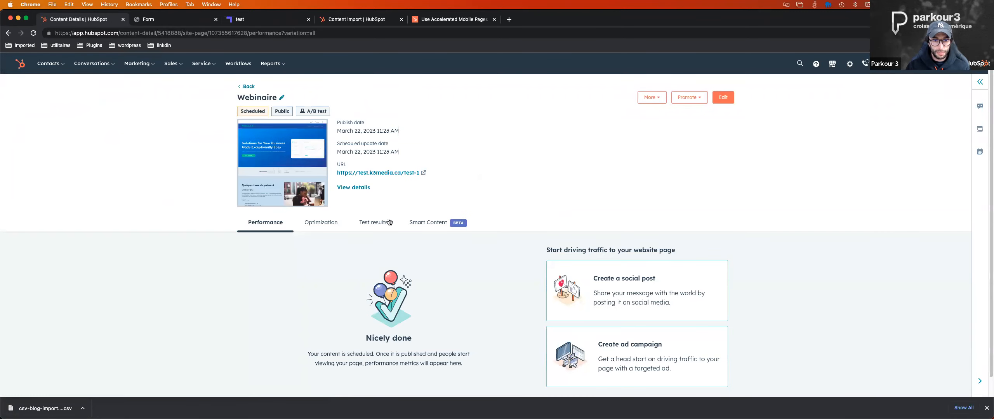
pyautogui.click(373, 222)
pyautogui.scroll(-1, 483, 224)
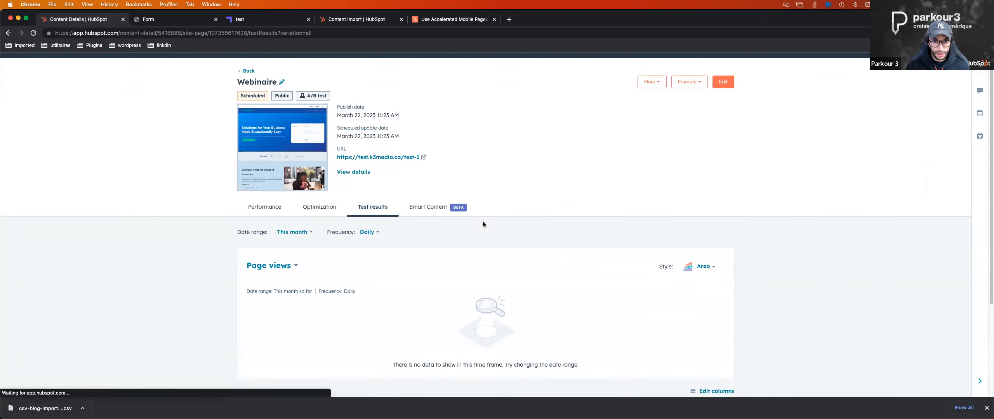
pyautogui.scroll(-1, 483, 225)
pyautogui.scroll(2, 436, 217)
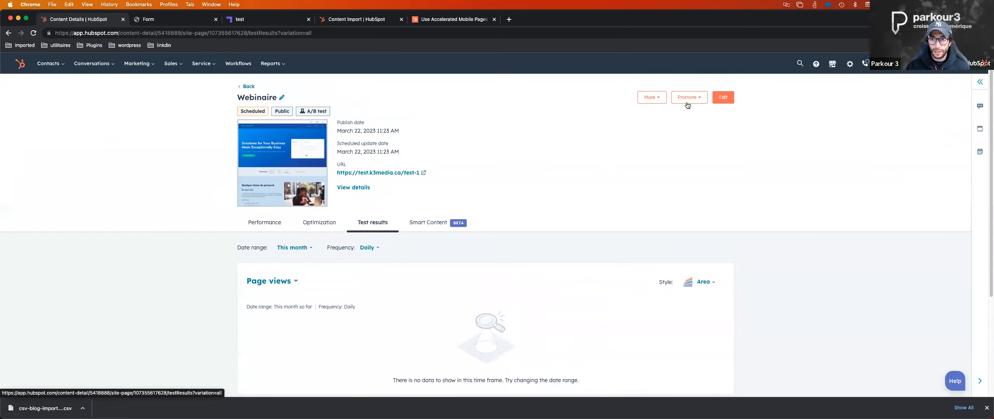
pyautogui.click(651, 99)
pyautogui.click(654, 102)
# Step: Create a new website page named "Web2" on test.k3media.ca from the website pages list
pyautogui.click(136, 64)
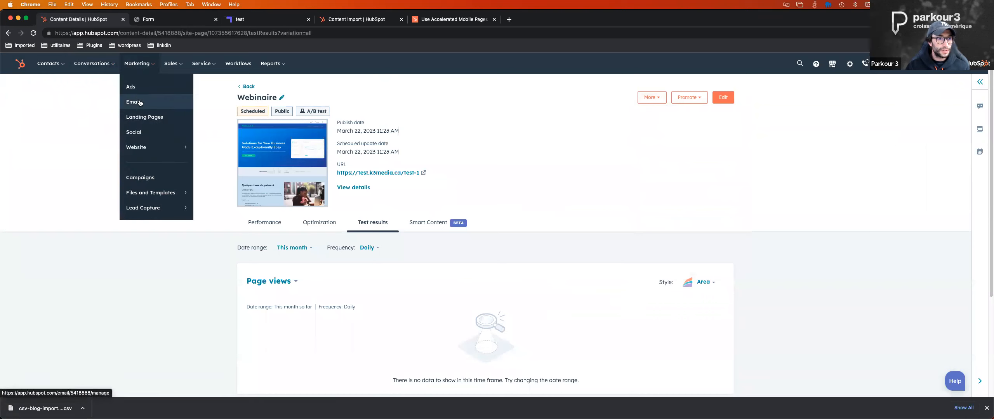
pyautogui.moveTo(151, 147)
pyautogui.click(212, 87)
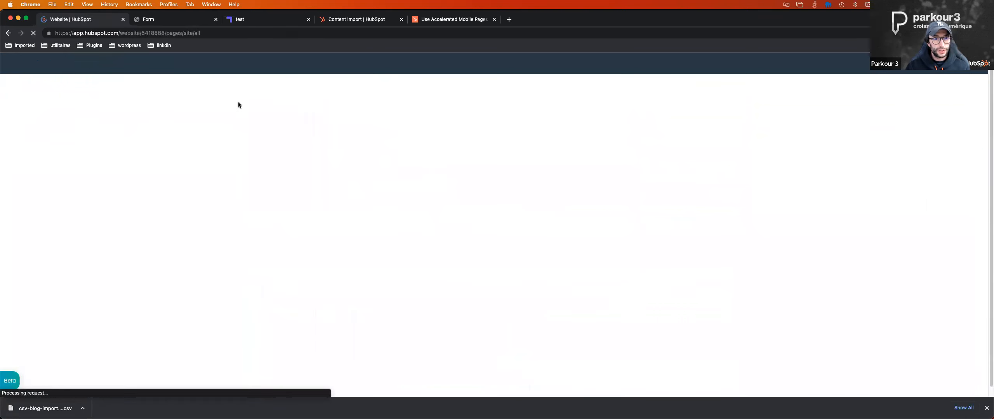
pyautogui.click(951, 90)
pyautogui.click(937, 111)
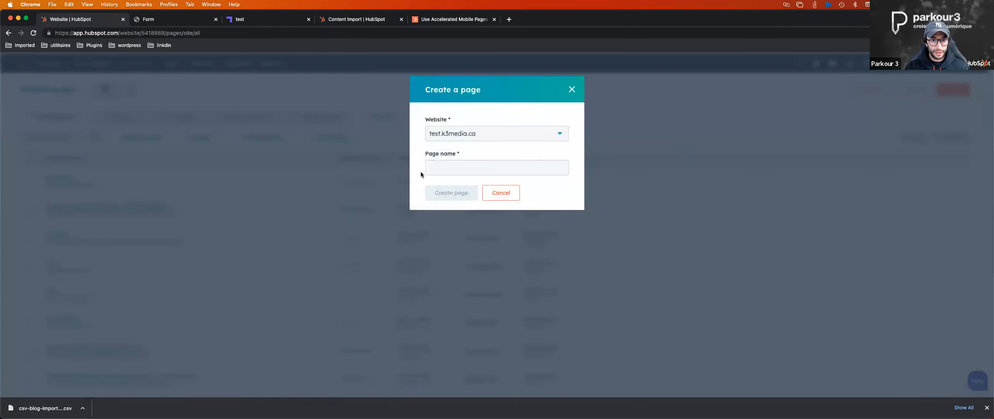
pyautogui.click(474, 167)
pyautogui.write('Web2')
pyautogui.click(450, 196)
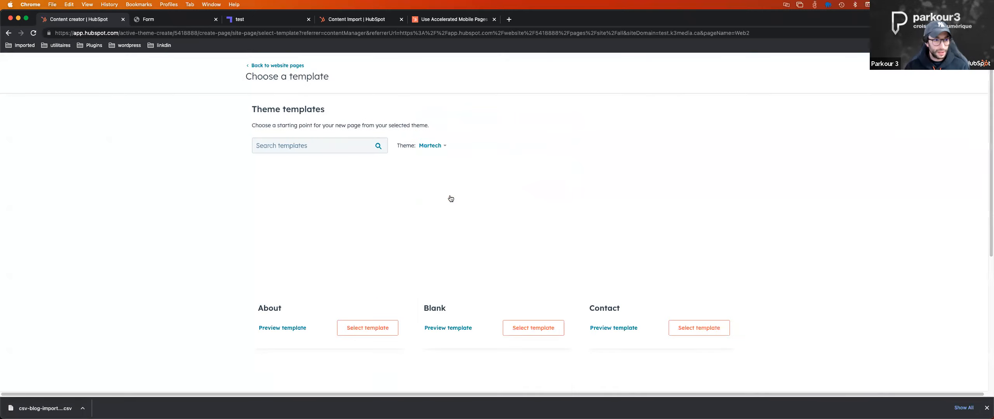
# Step: Browse the Martech theme templates and choose the Home template for the Web2 page
pyautogui.scroll(-7, 559, 159)
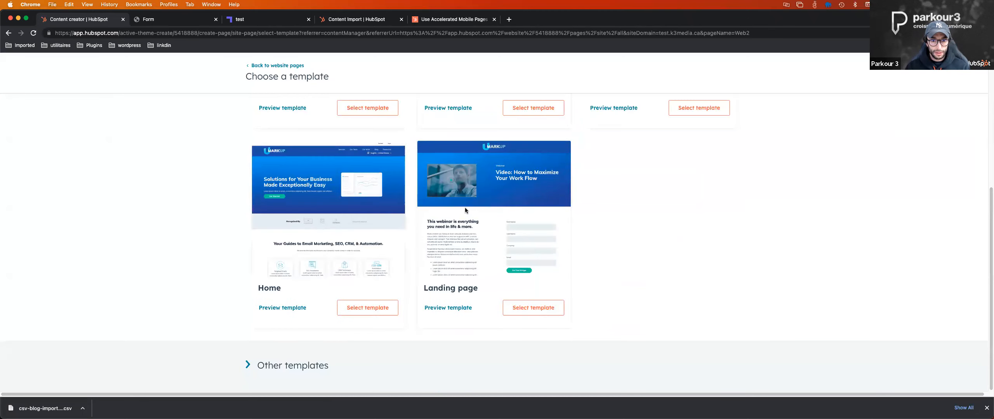
pyautogui.scroll(6, 411, 241)
pyautogui.scroll(-4, 429, 251)
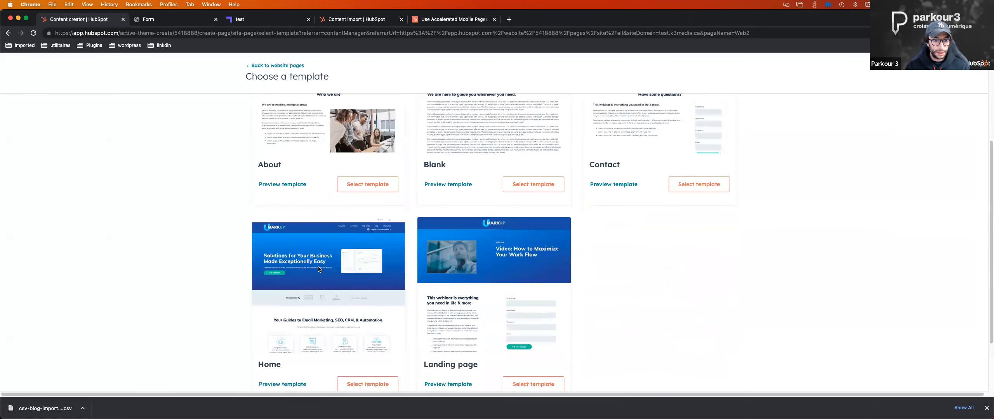
pyautogui.scroll(-3, 357, 350)
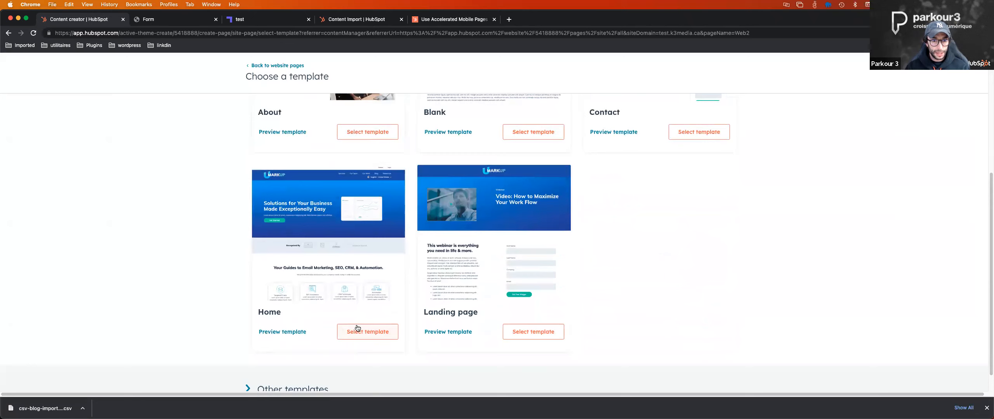
pyautogui.click(358, 328)
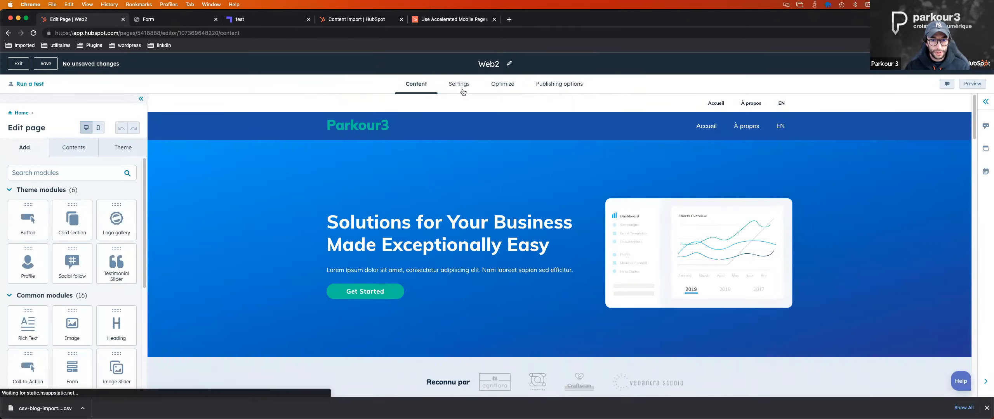
# Step: Review the Web2 page's settings and content, check the available test types, and return to the website pages list
pyautogui.click(462, 86)
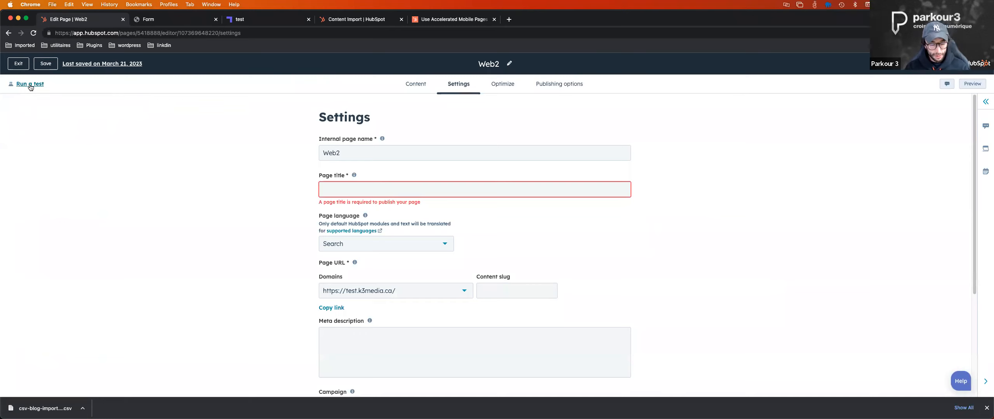
pyautogui.click(416, 84)
pyautogui.scroll(-3, 578, 231)
pyautogui.scroll(-3, 578, 231)
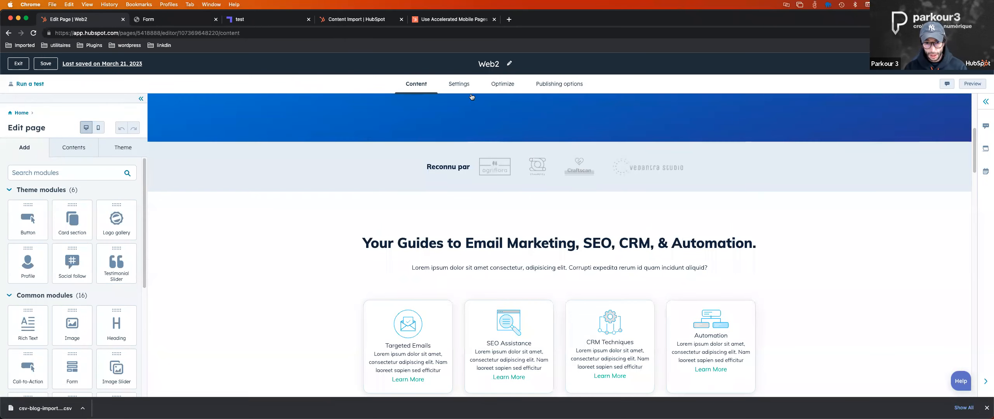
pyautogui.click(40, 89)
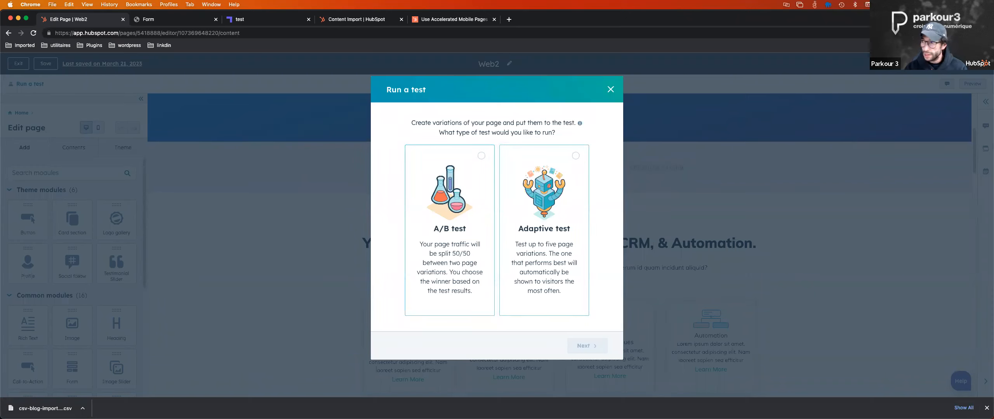
pyautogui.click(230, 191)
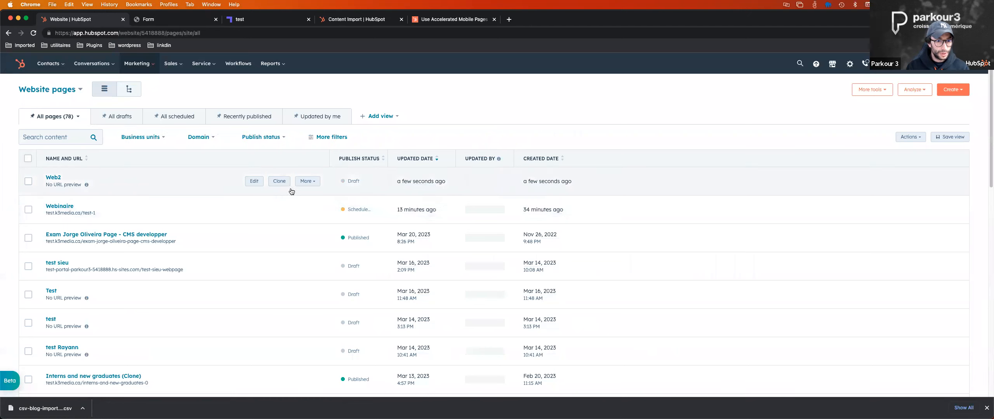
# Step: Open the Web2 page's content details from the pages list and show its additional page actions
pyautogui.click(315, 183)
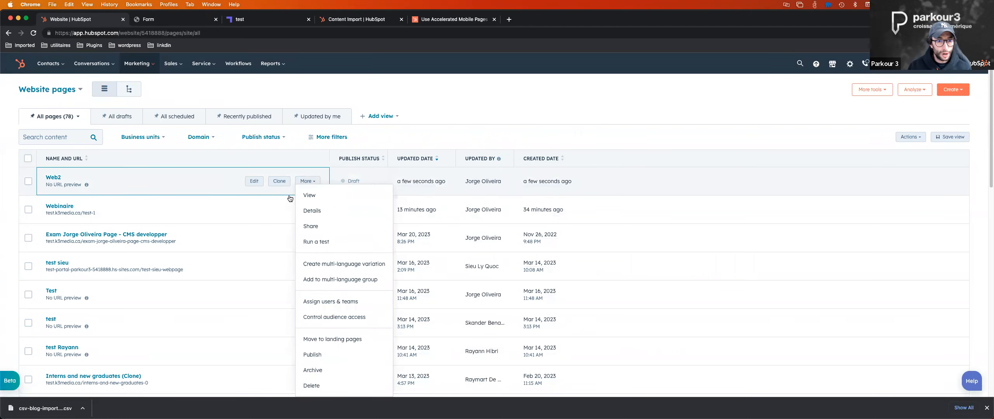
pyautogui.click(310, 209)
pyautogui.click(319, 183)
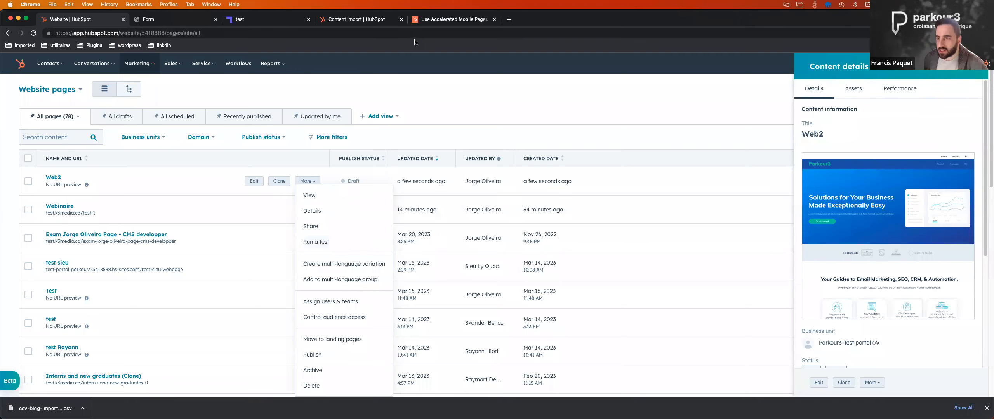
# Step: Switch to the "DES QUESTIONS ?" slide and return to the desktop with the HubSpot pages list
pyautogui.hotkey('ctrl', 'Up')
pyautogui.click(537, 7)
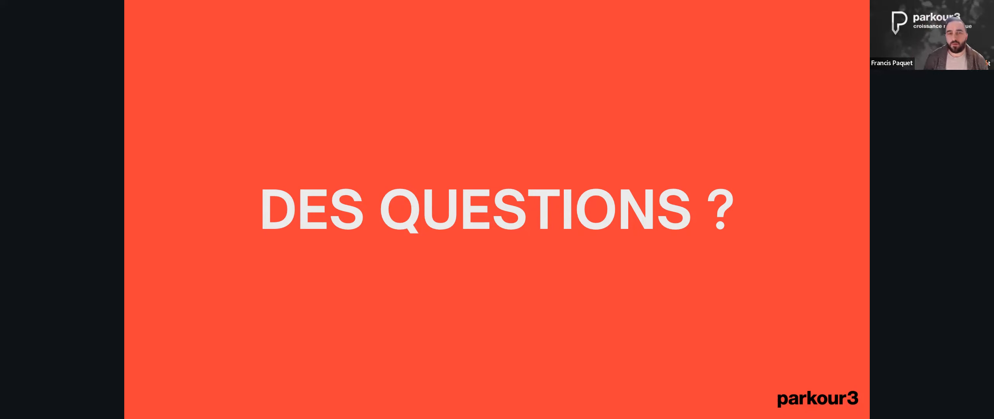
pyautogui.hotkey('ctrl', 'Up')
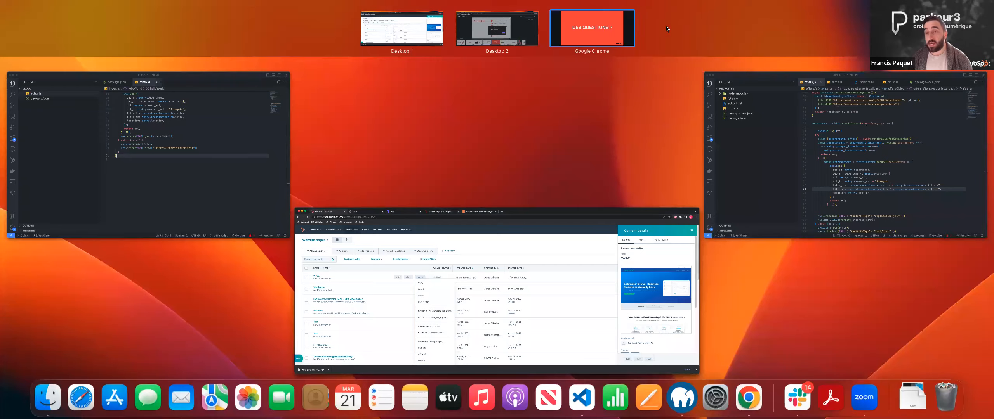
pyautogui.click(436, 26)
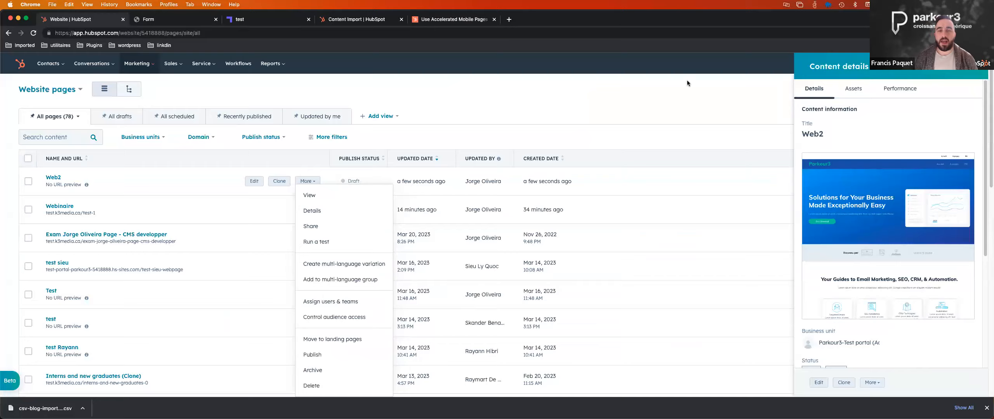
# Step: Search the web for "hubspot academy" in a new browser tab and open the HubSpot Academy homepage
pyautogui.click(503, 19)
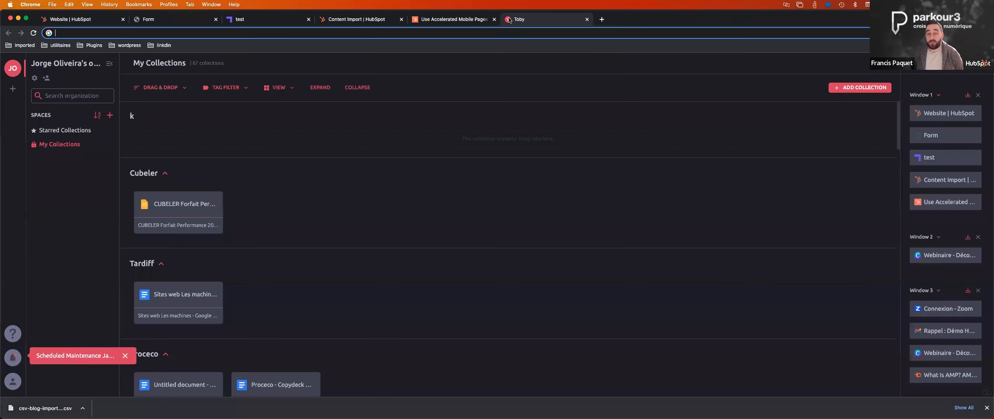
pyautogui.write('hubspot academy')
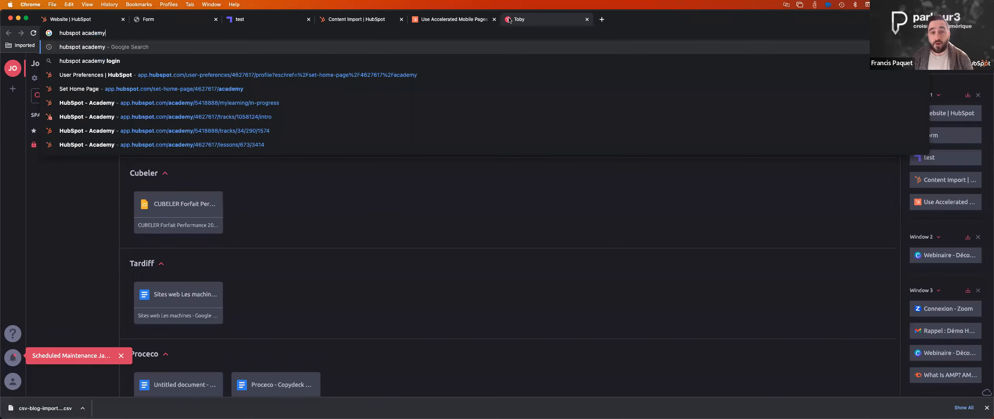
pyautogui.press('Return')
pyautogui.click(135, 204)
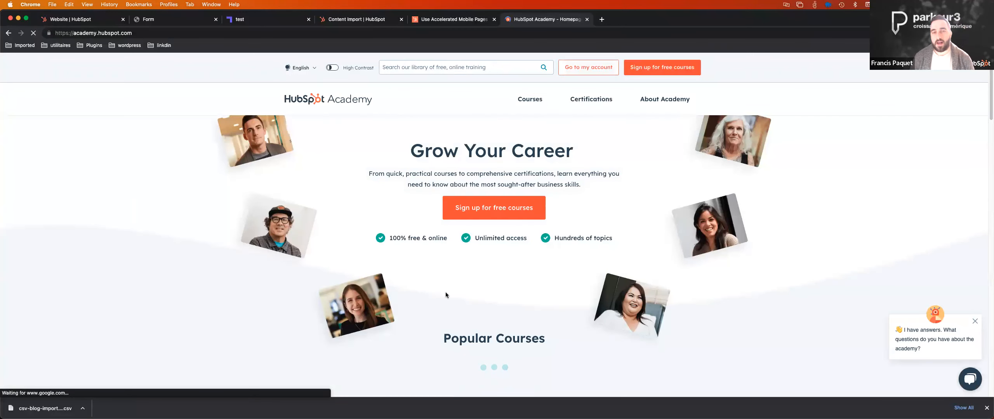
# Step: Open HubSpot Academy's course catalogue and browse the listed courses and certifications
pyautogui.click(530, 100)
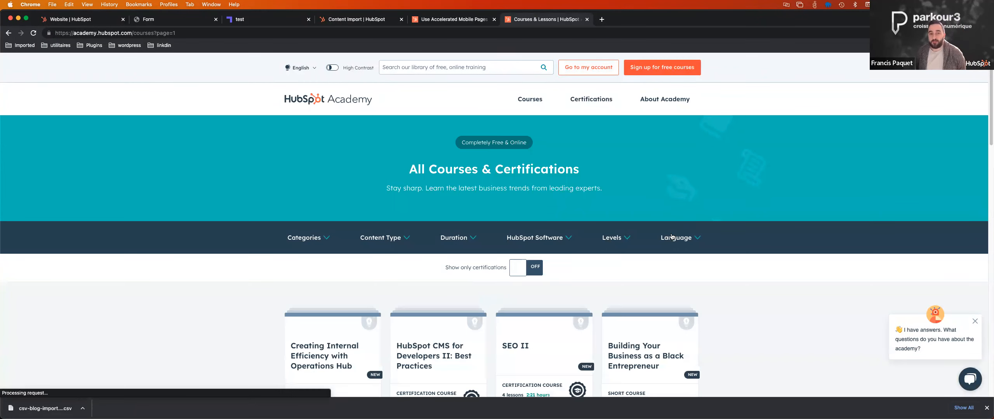
pyautogui.scroll(-3, 670, 236)
pyautogui.scroll(-1, 671, 236)
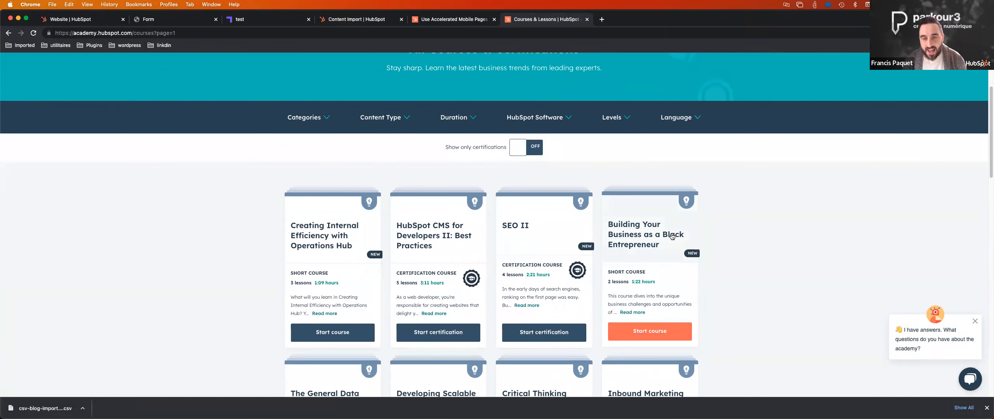
pyautogui.scroll(-2, 672, 236)
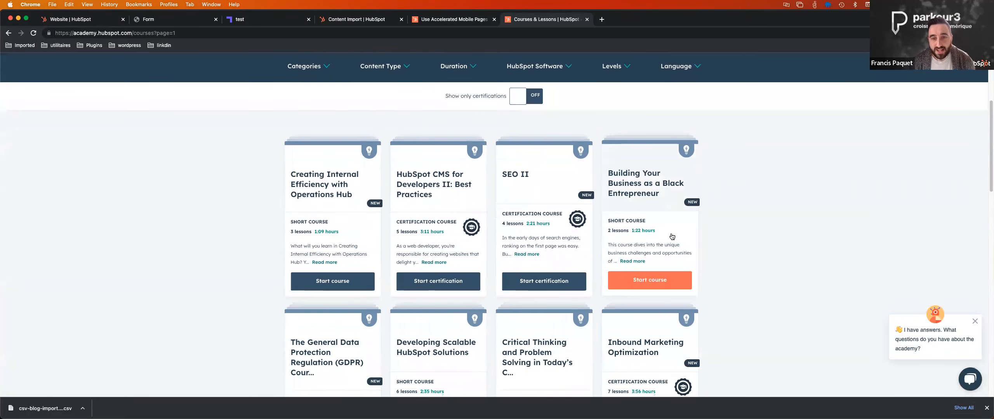
pyautogui.scroll(-2, 672, 237)
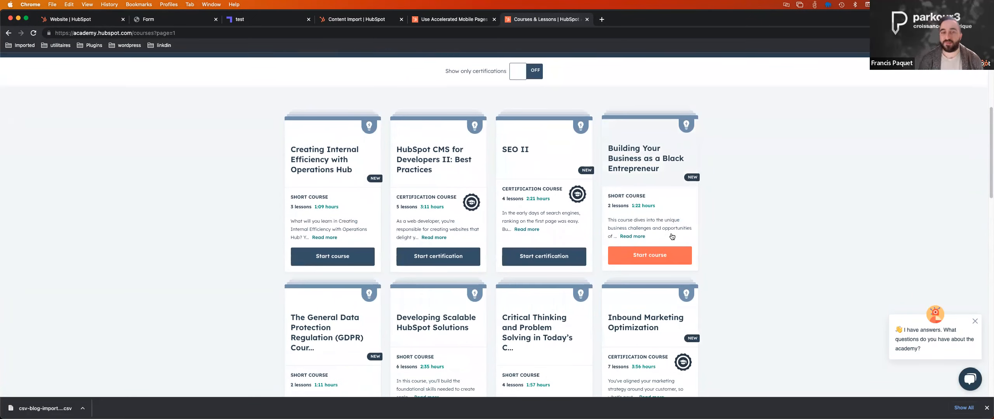
pyautogui.scroll(8, 672, 237)
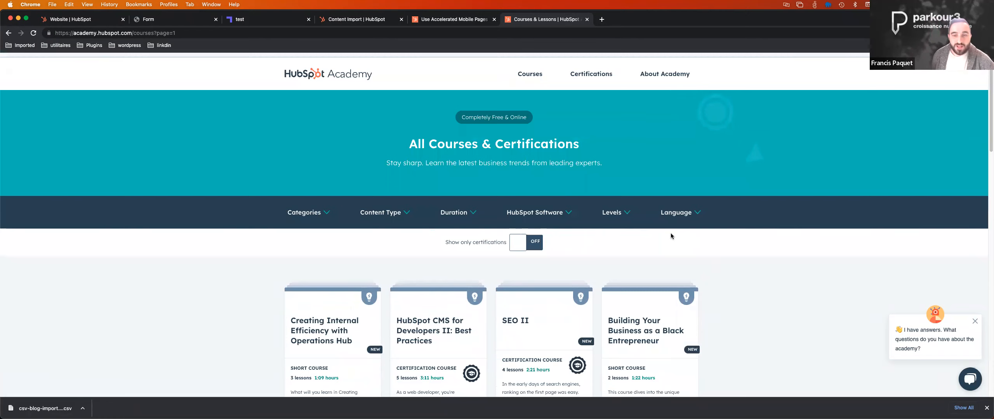
# Step: Check the catalogue's Categories, Content Type, Duration, HubSpot Software and Levels filter options, and switch back to the "DES QUESTIONS ?" slide
pyautogui.click(328, 212)
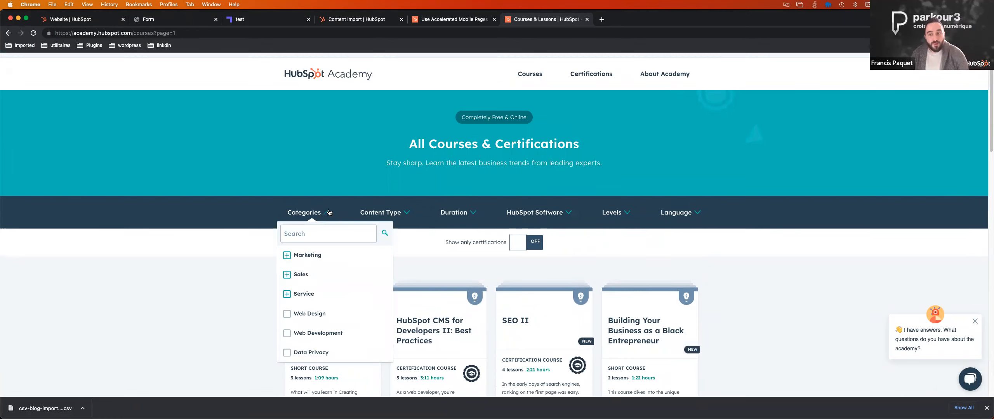
pyautogui.scroll(-3, 324, 306)
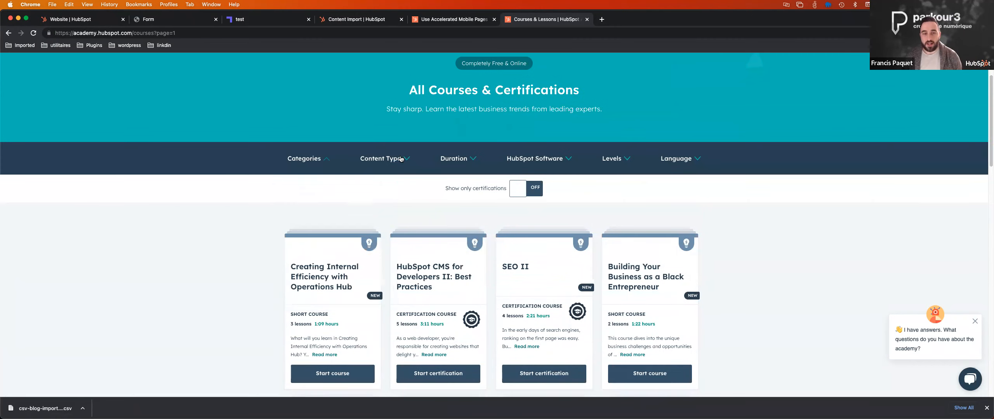
pyautogui.click(400, 159)
pyautogui.click(453, 159)
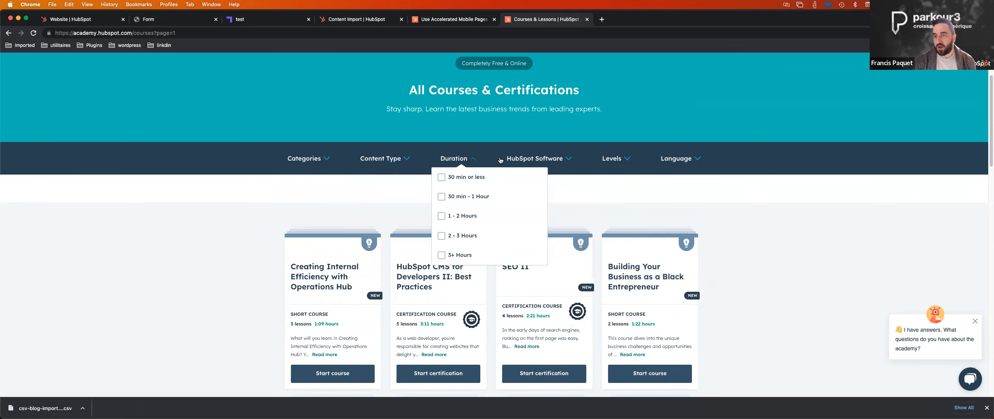
pyautogui.click(500, 161)
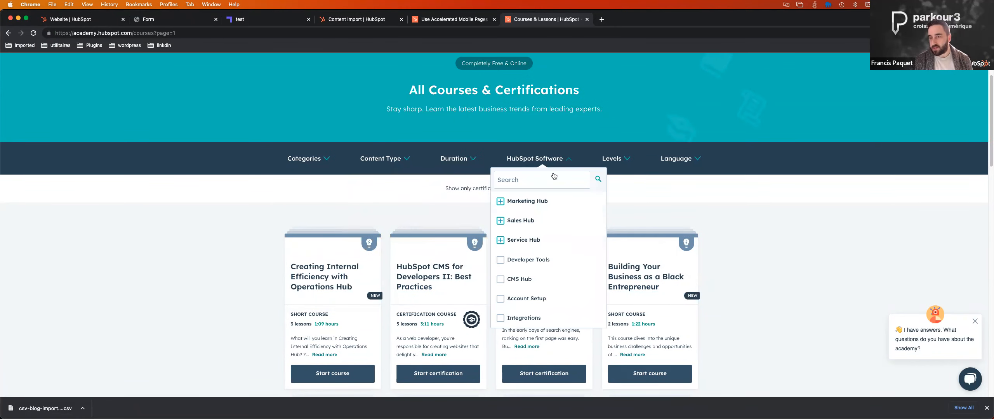
pyautogui.click(634, 158)
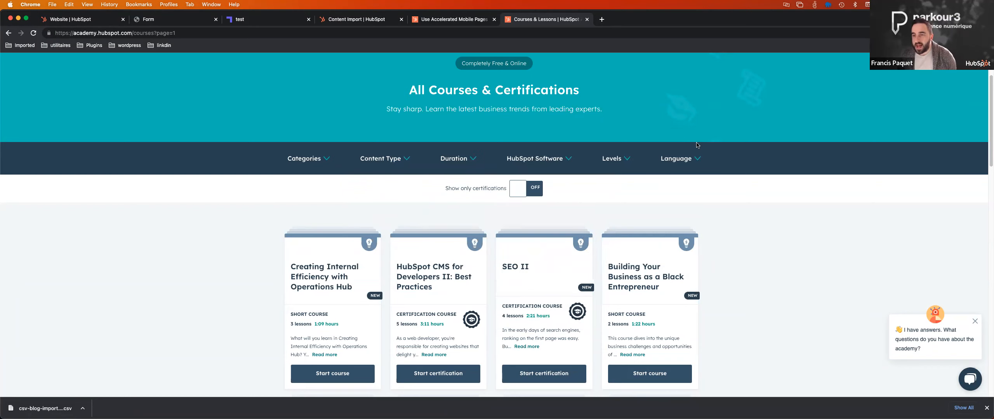
pyautogui.hotkey('ctrl', 'Up')
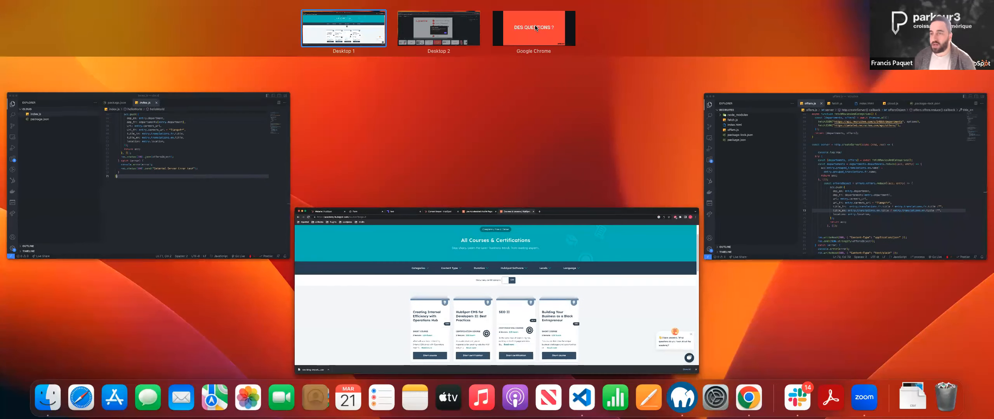
pyautogui.click(535, 25)
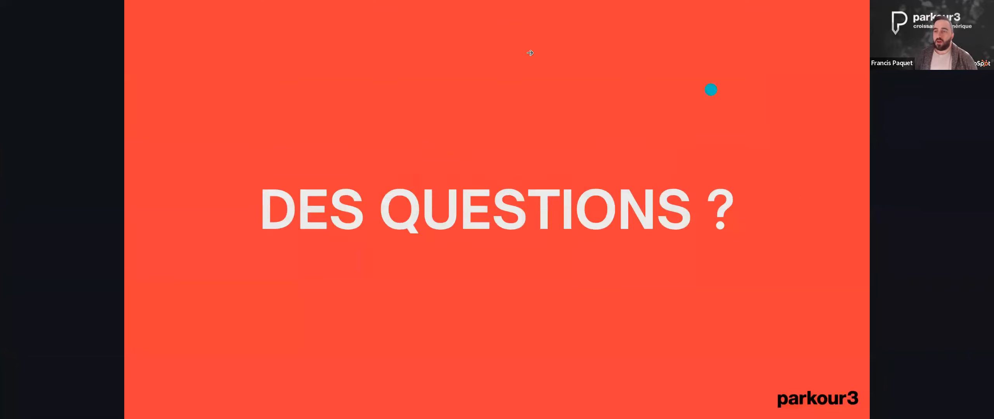